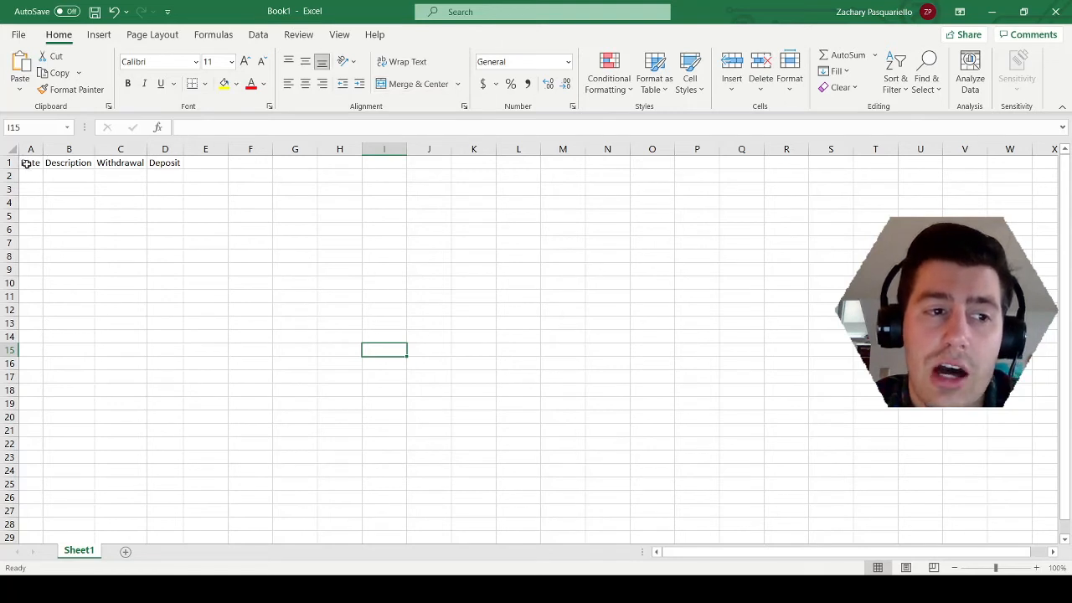
left_click_drag(29, 162, 156, 161)
left_click(157, 161)
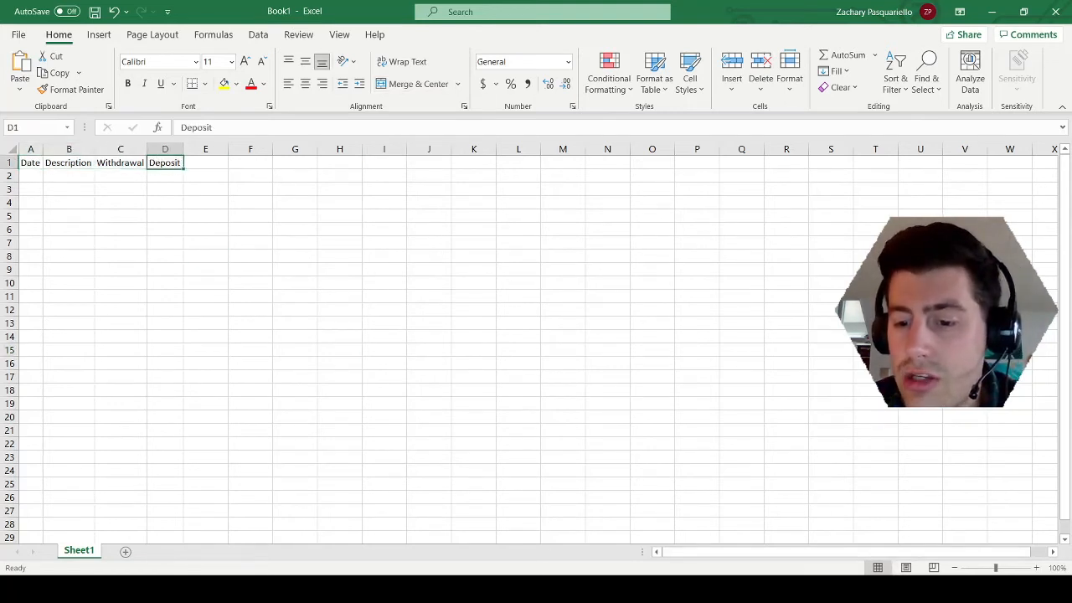
left_click(903, 588)
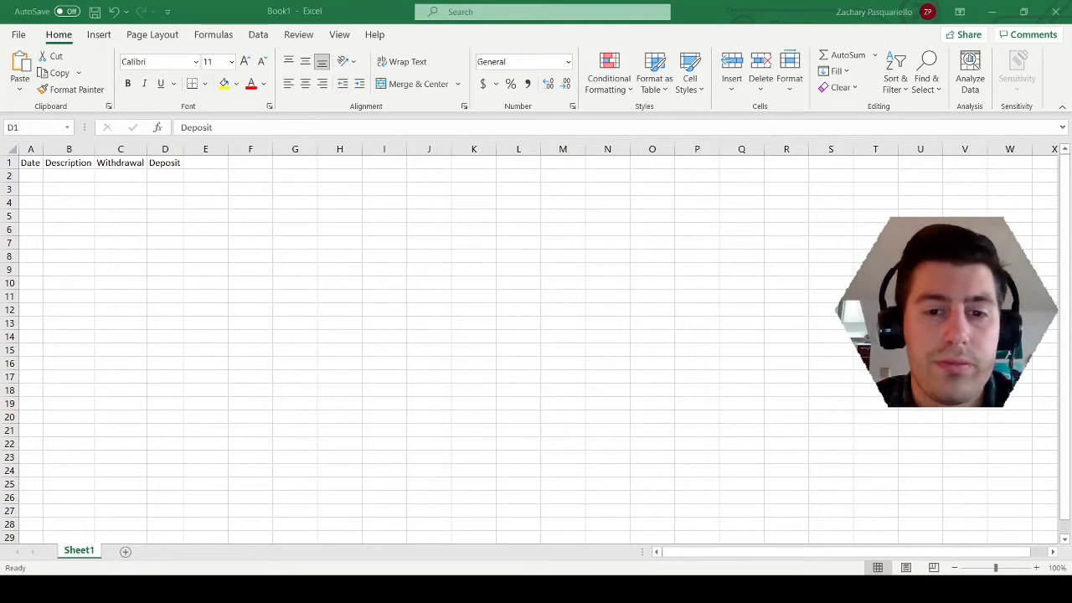
Enter the date 4/29/2021 for the first transaction in cell A2.
left_click(31, 174)
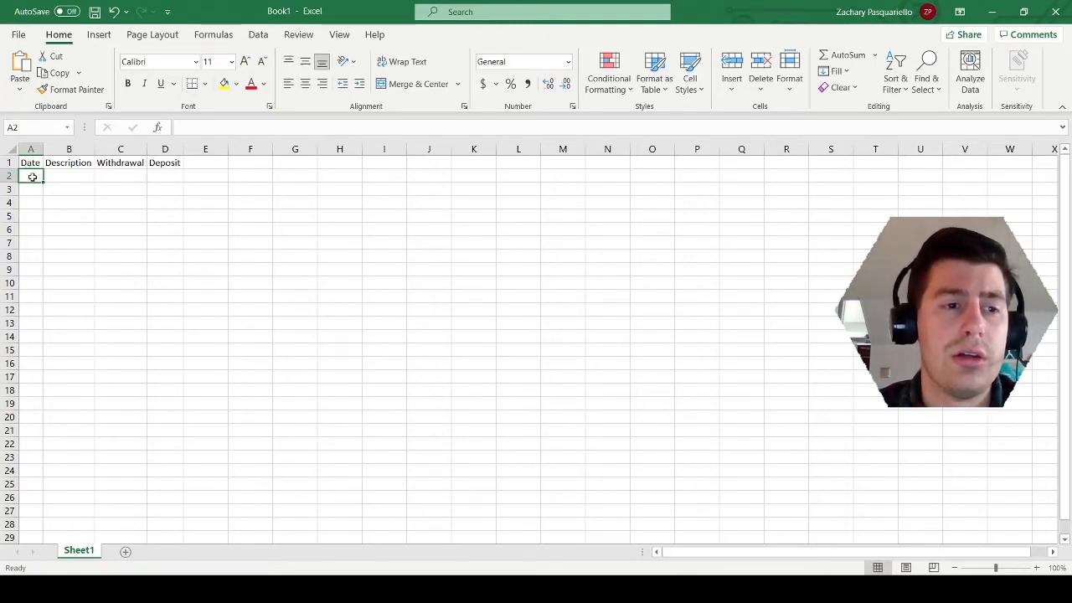
left_click(1036, 568)
left_click(1037, 568)
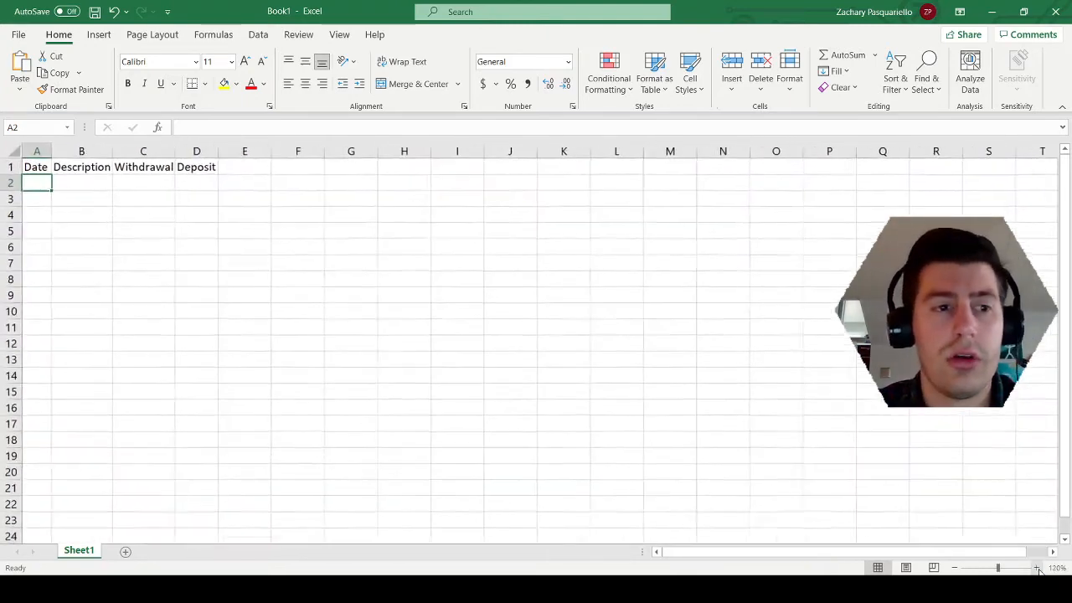
left_click(1036, 568)
left_click(1037, 568)
left_click(1037, 568)
left_click(1037, 567)
left_click(1036, 568)
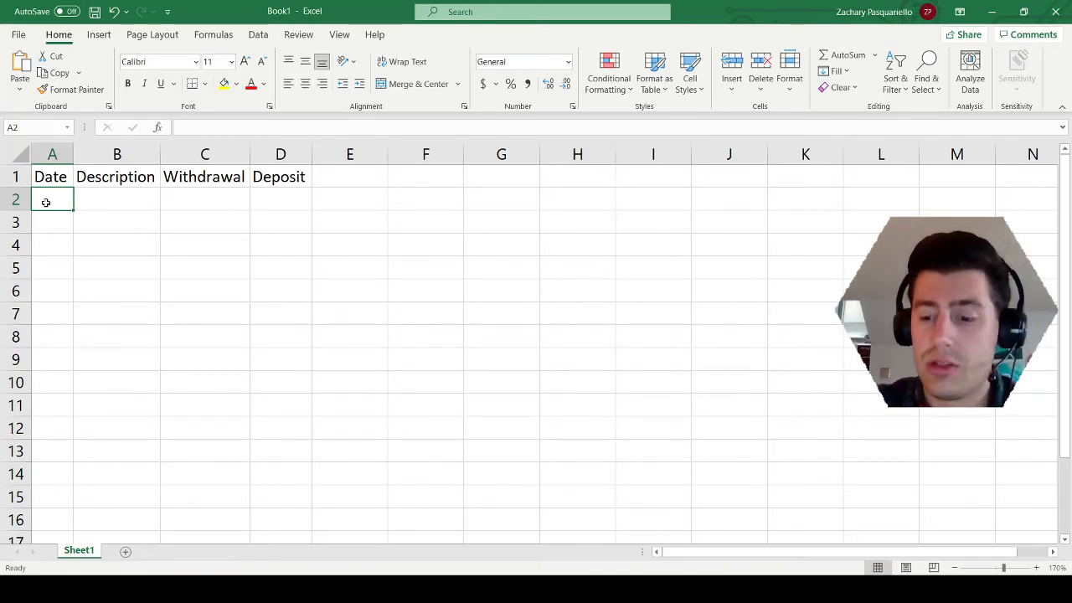
type("4/29/")
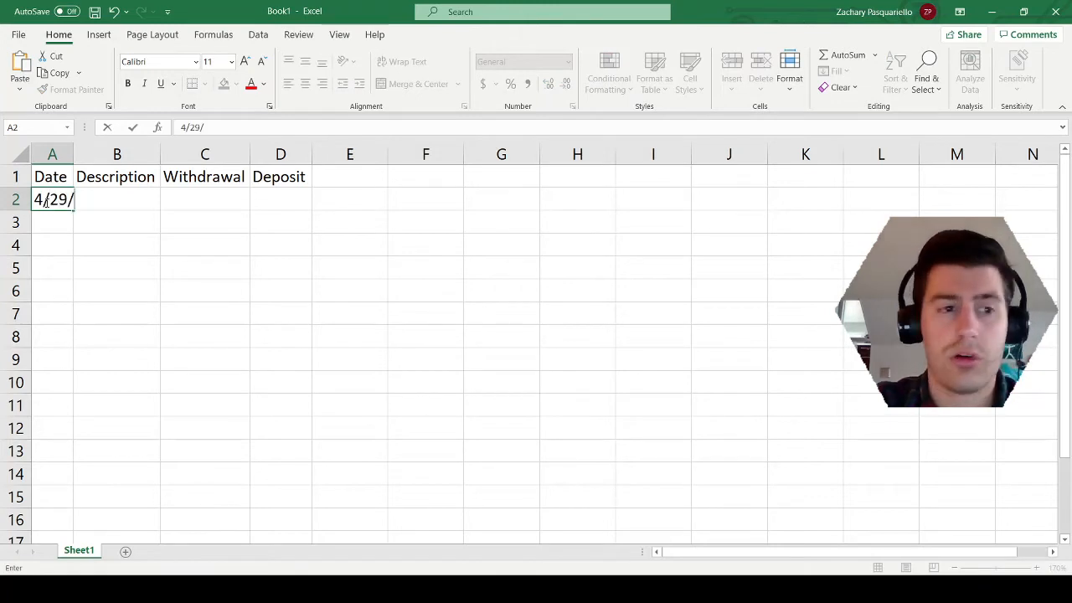
type("2021")
key("Tab")
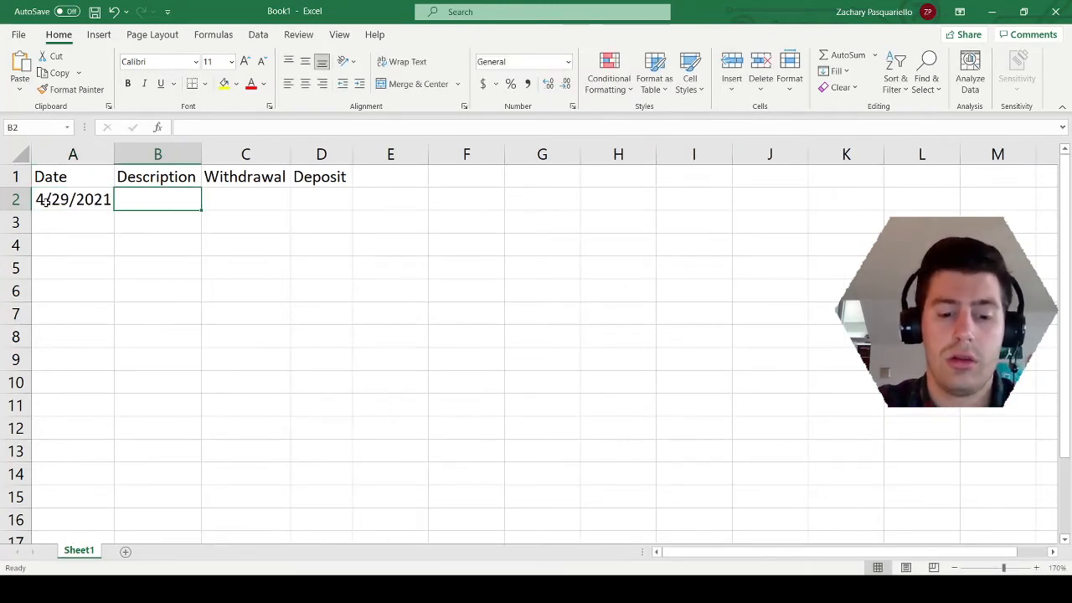
Enter Home Depot as the first transaction's description and fit the Description column's width to it.
type("Home Depot")
key("Tab")
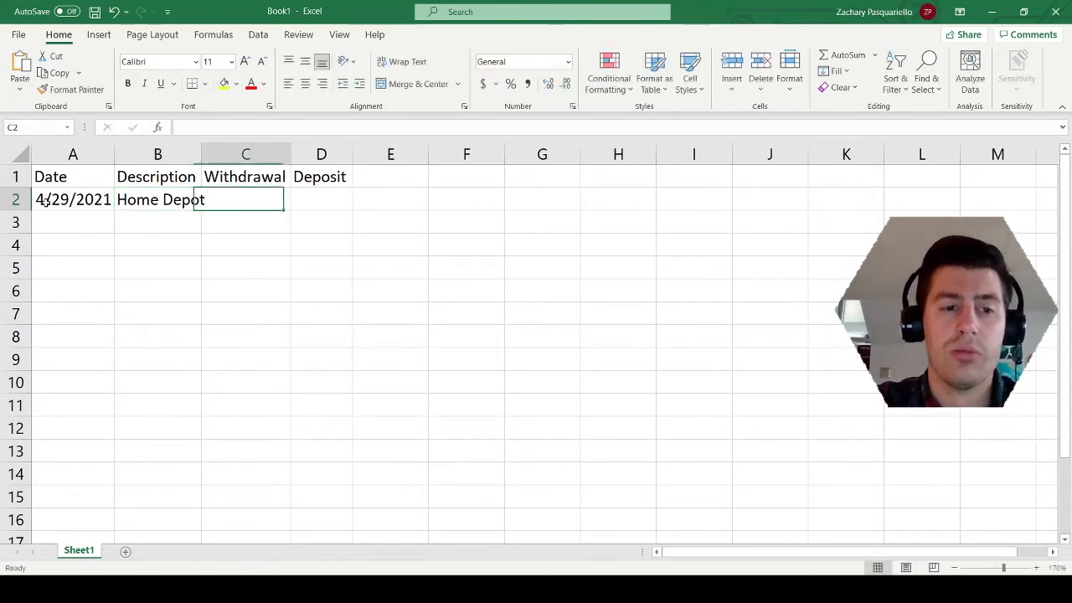
double_click(201, 154)
left_click(197, 201)
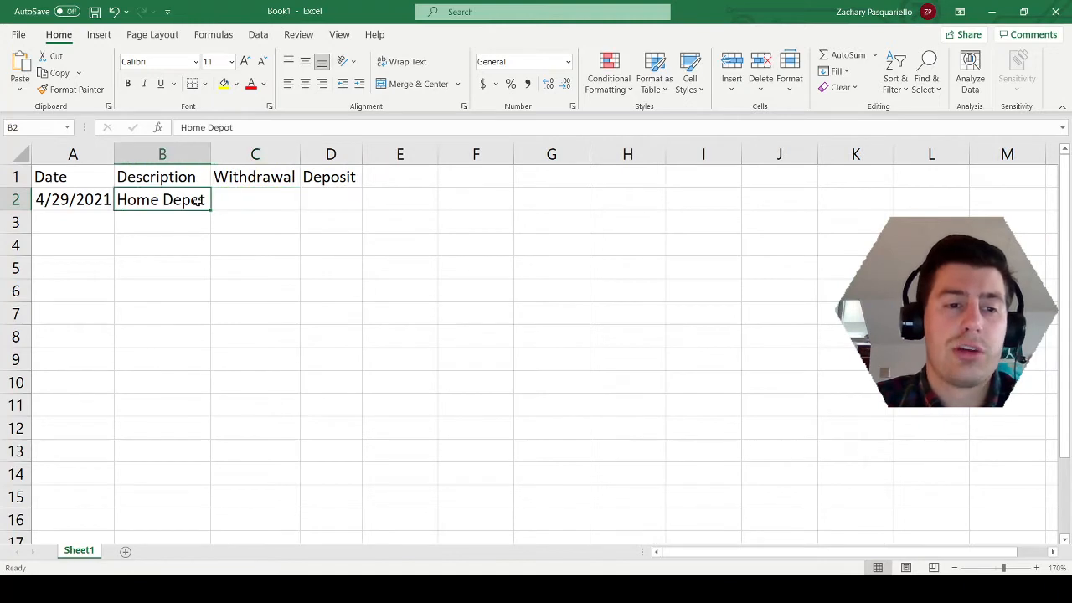
Enter 100.00 as the Home Depot transaction's withdrawal amount.
left_click(256, 204)
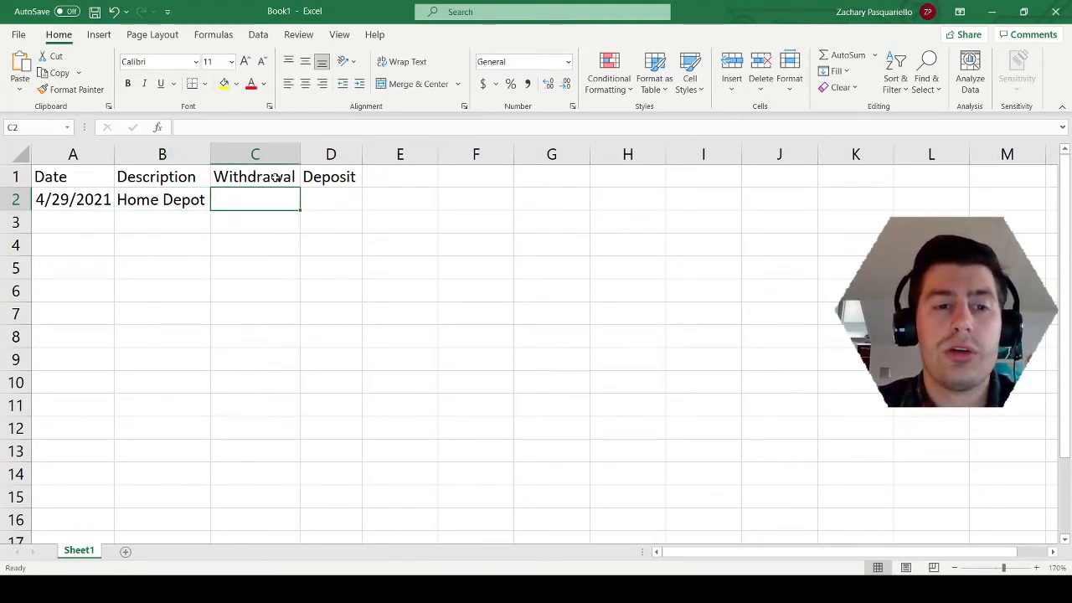
left_click(265, 177)
left_click(325, 181)
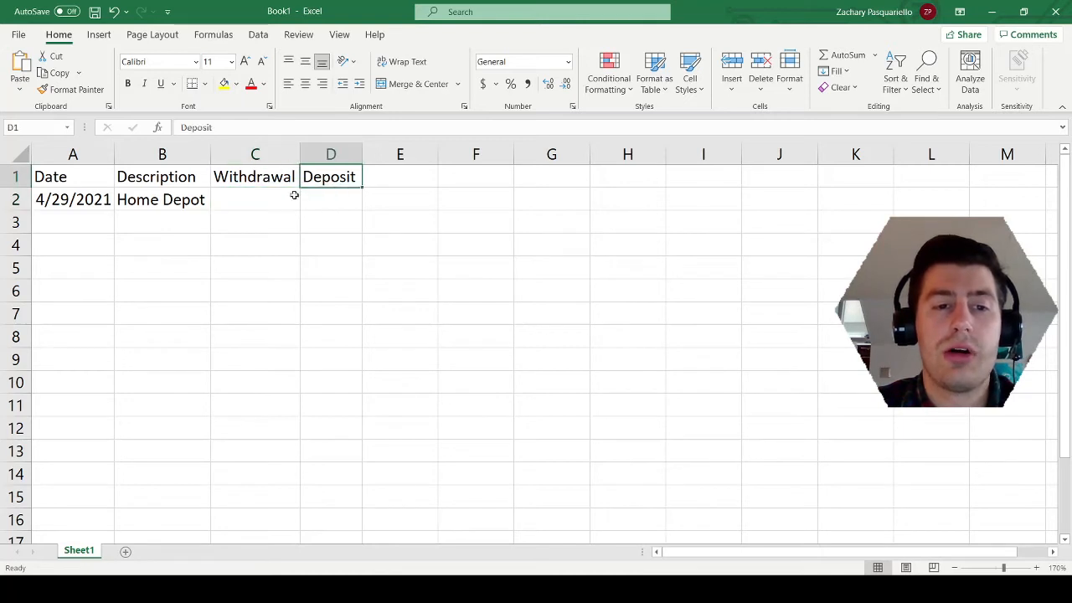
left_click(258, 199)
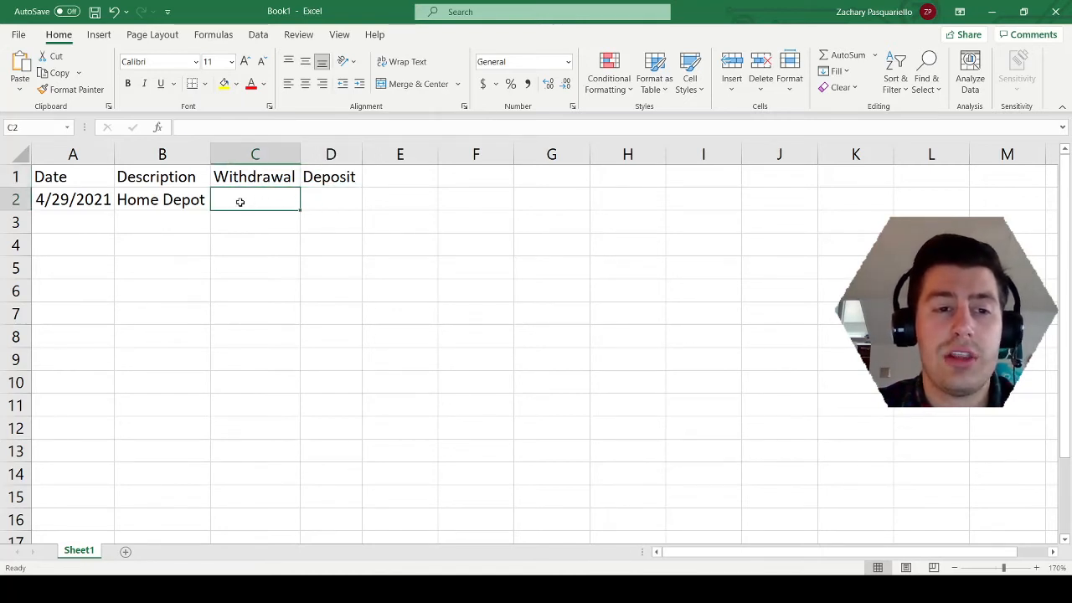
type("100")
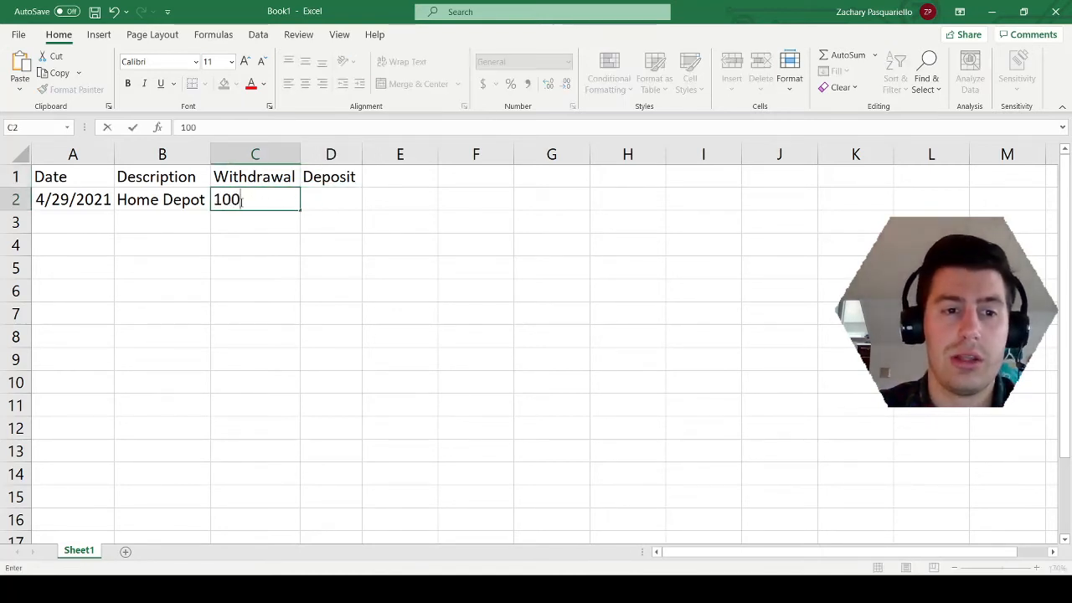
type(".00")
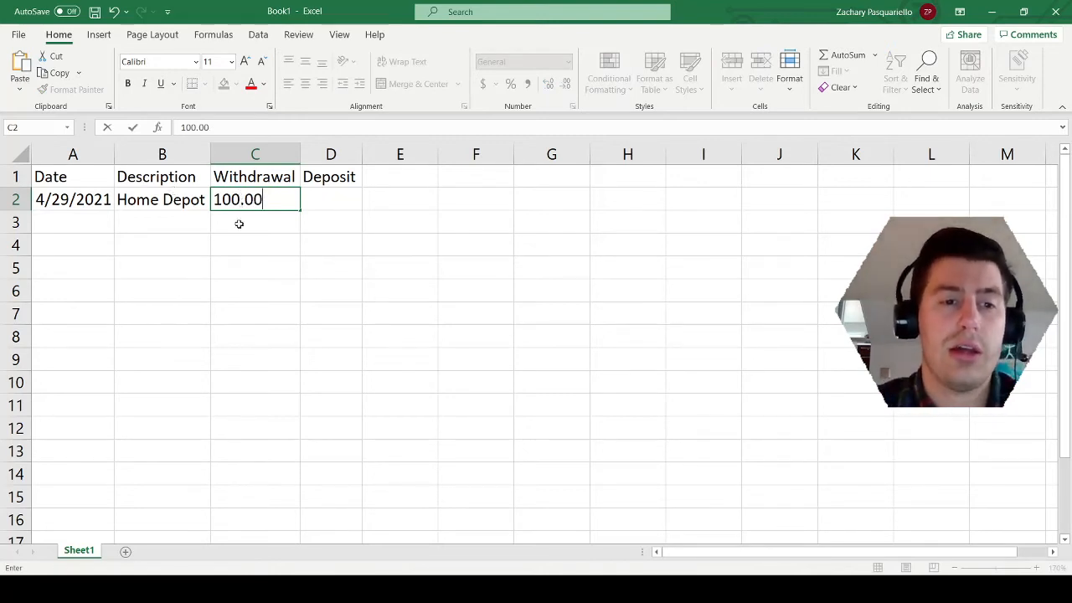
Add a second transaction in row 3 dated 4/28/2021, described as Staples, with a withdrawal of 50.
left_click(75, 223)
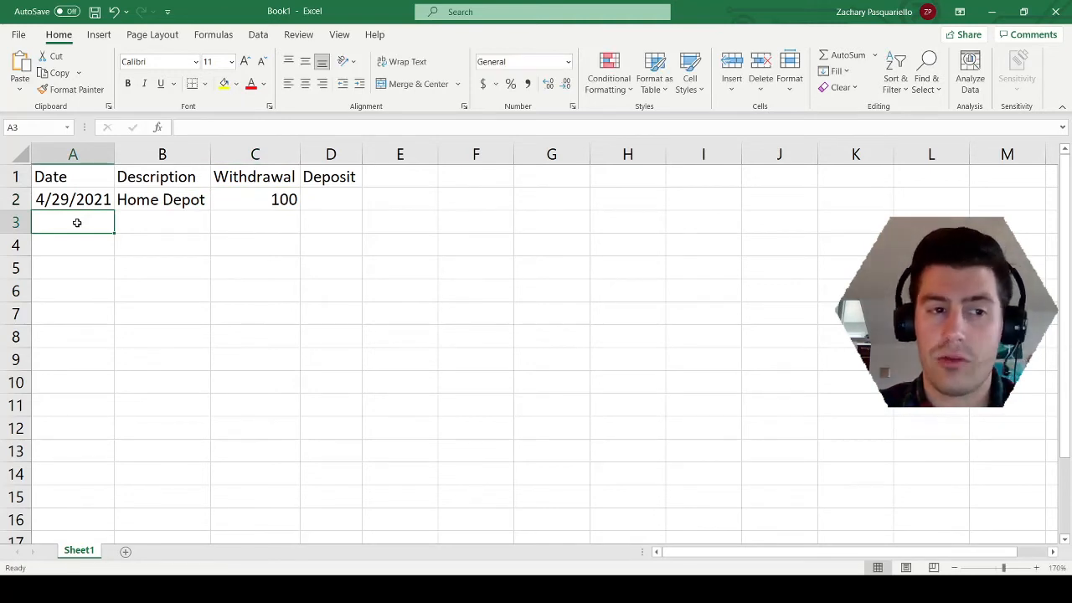
type("4/28/")
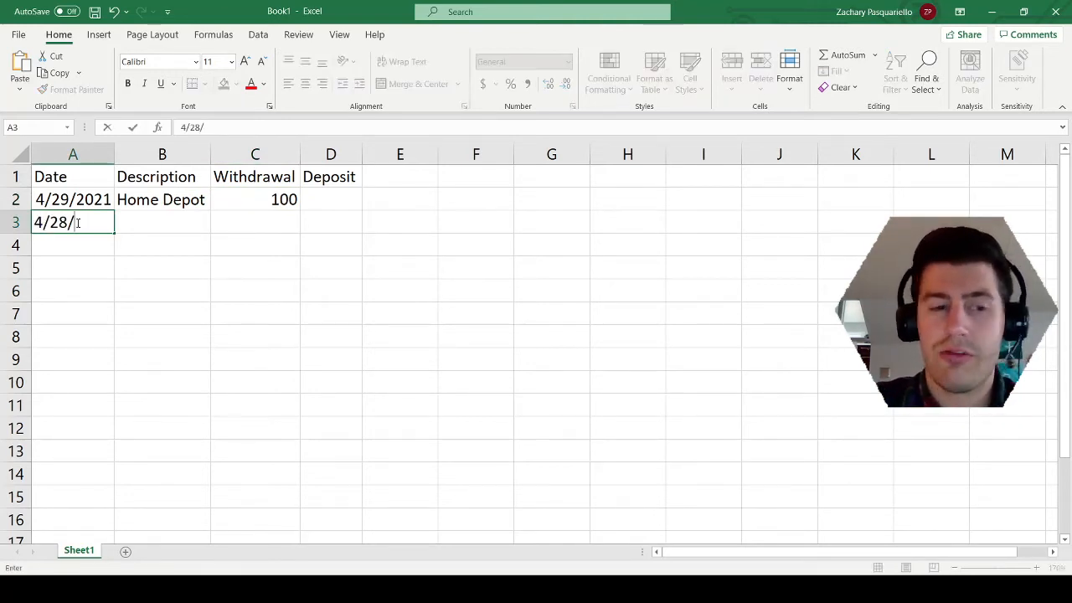
type("2021")
key("Tab")
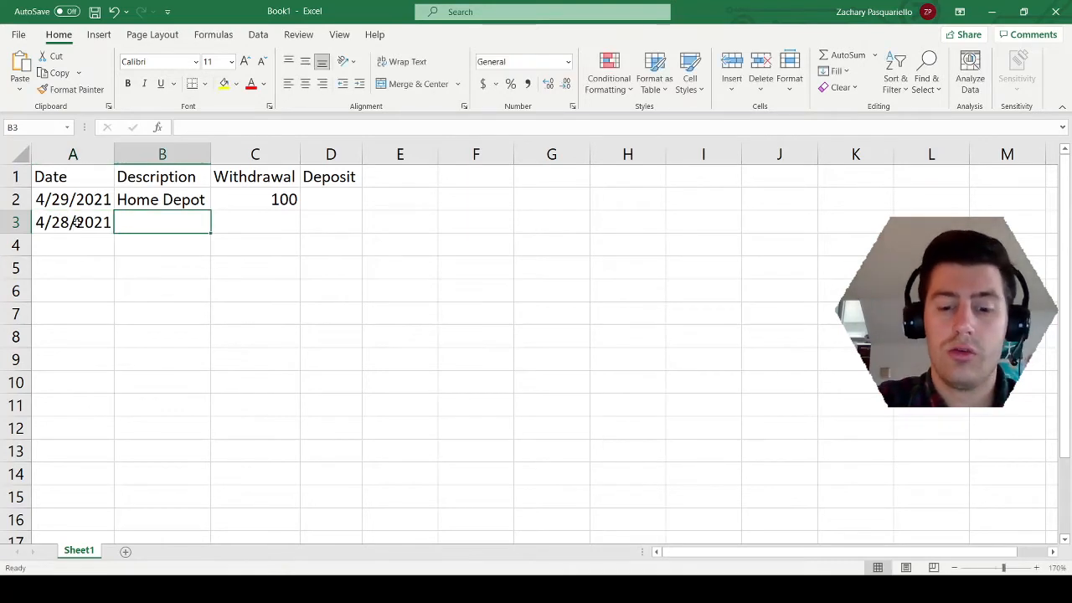
type("Staples")
key("Tab")
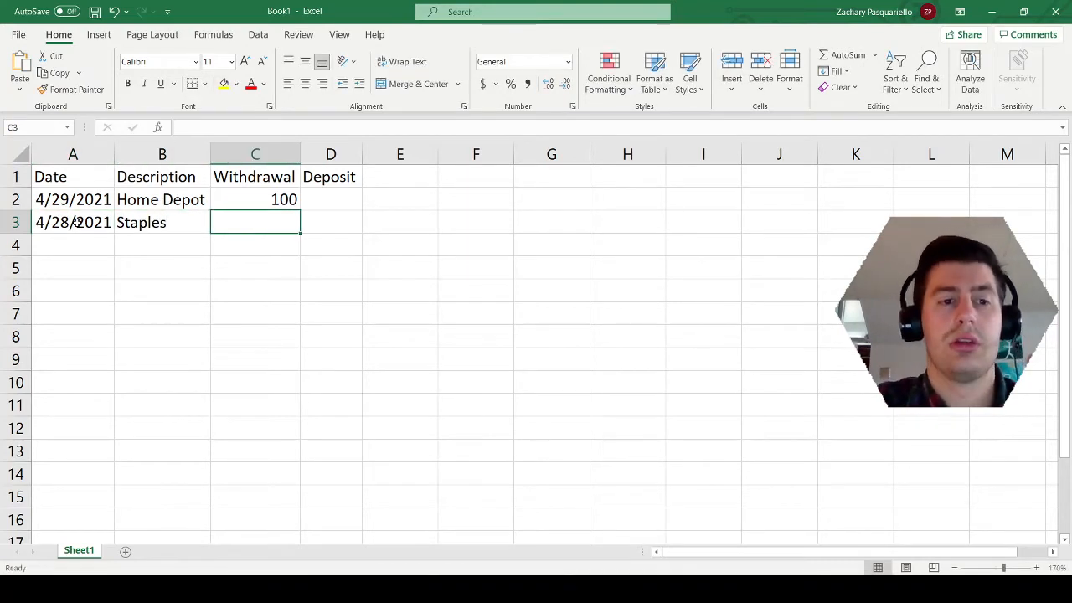
type("50")
key("Tab")
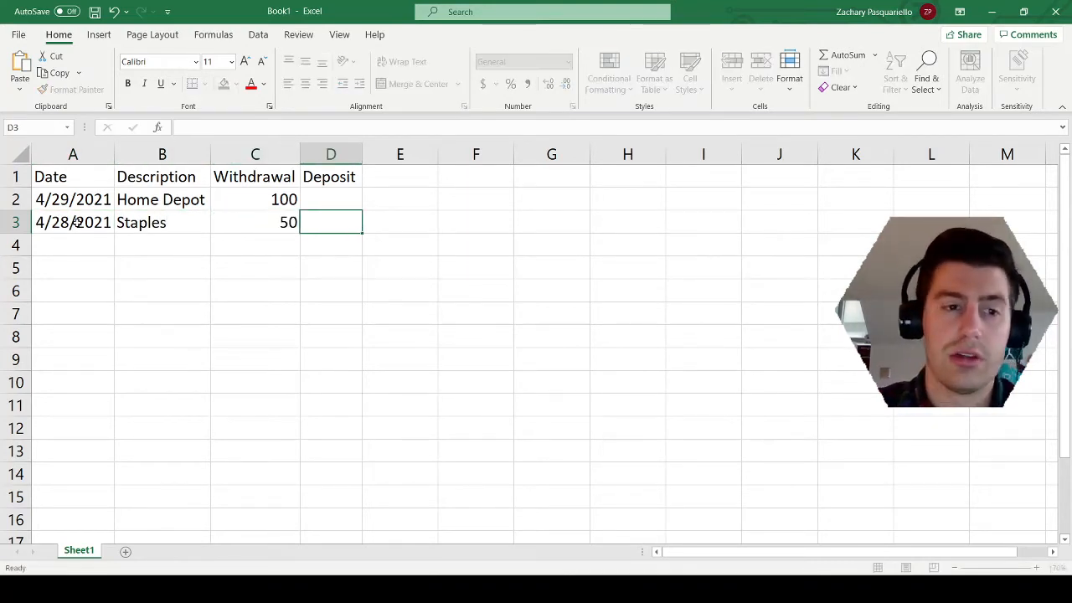
Add a third transaction in row 4 dated 4/27/2021, with the customer's full name as description and a deposit of 200.
left_click(74, 251)
type("4/27")
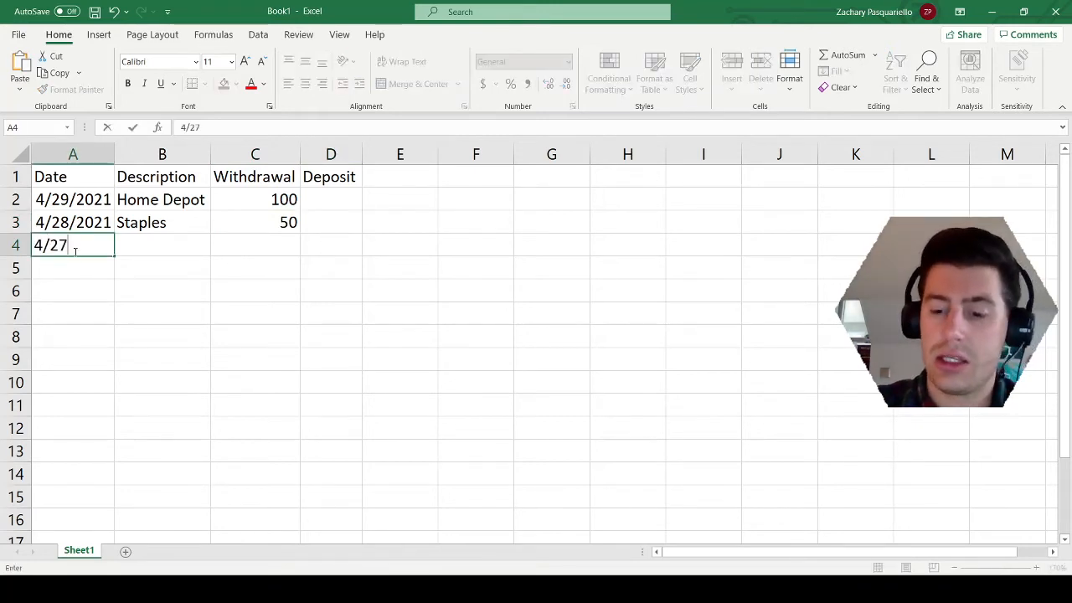
type("/2021")
key("Tab")
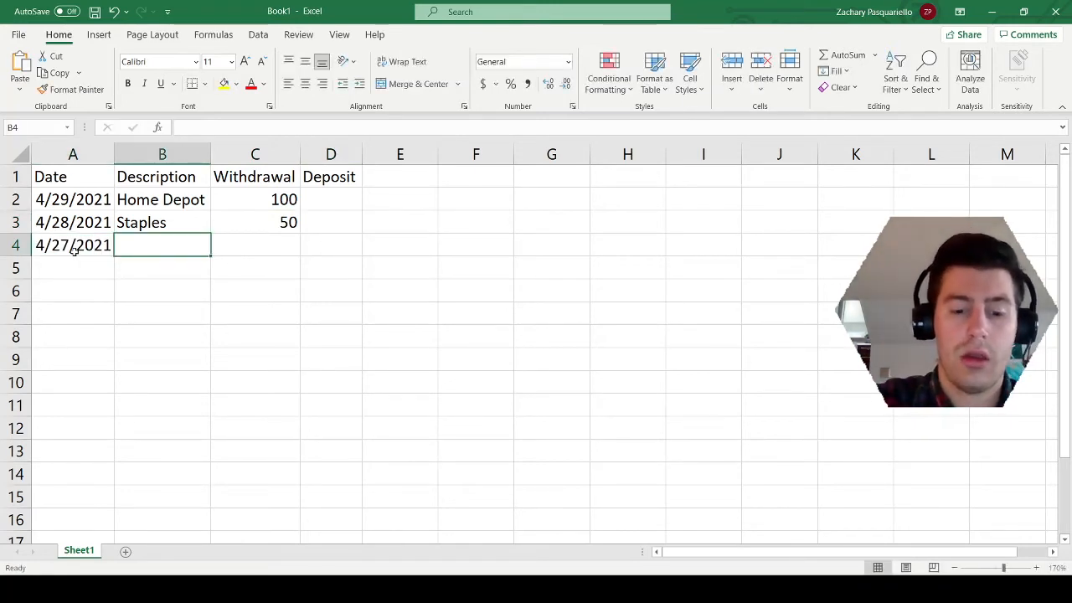
type("John Sm")
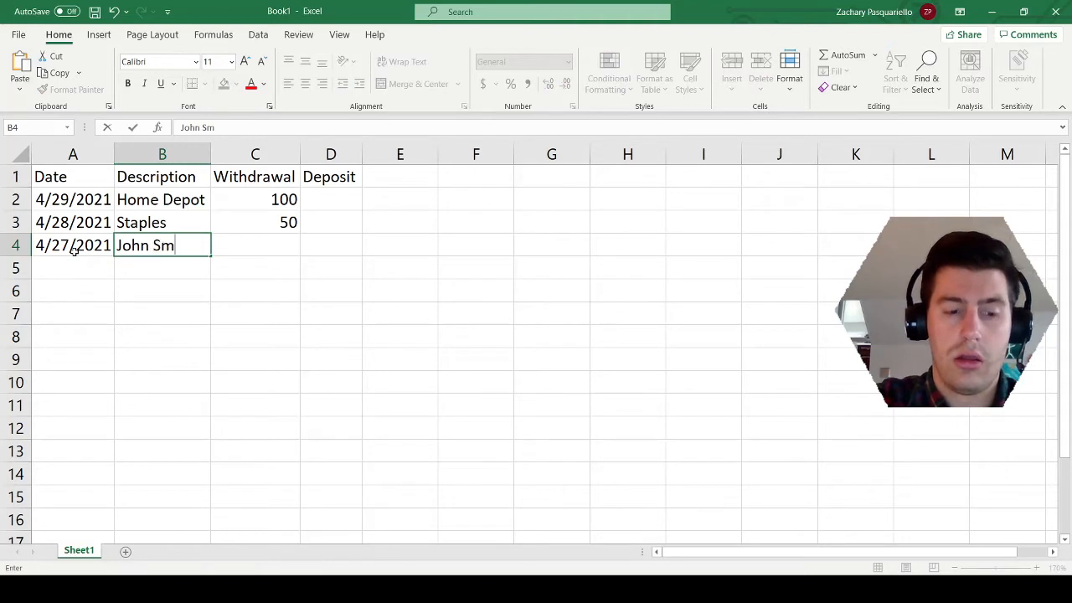
type("ith")
key("Tab")
key("Tab")
type("200")
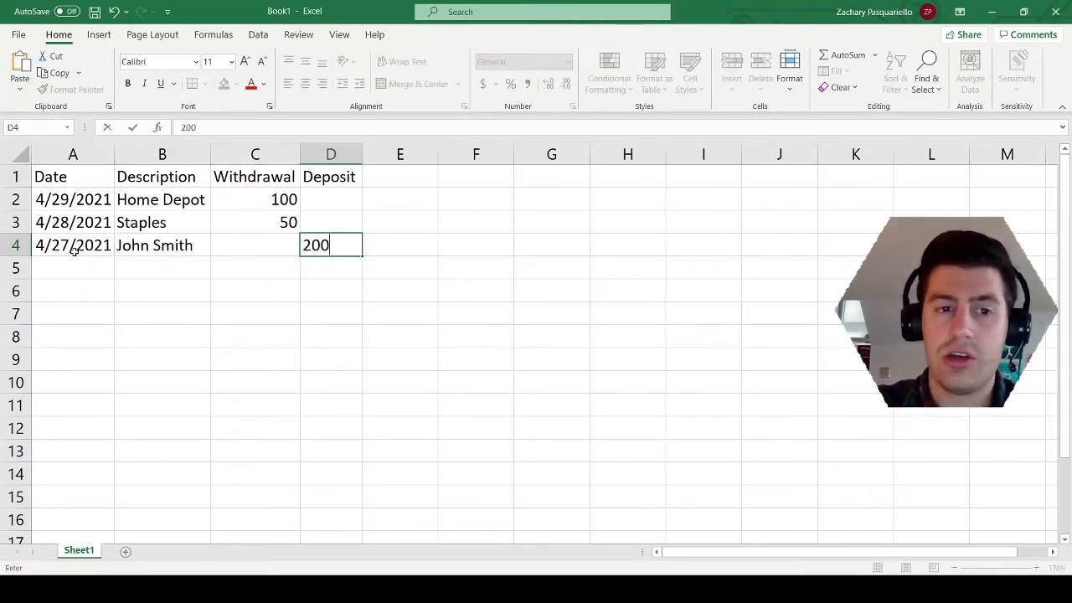
key("Tab")
left_click(73, 270)
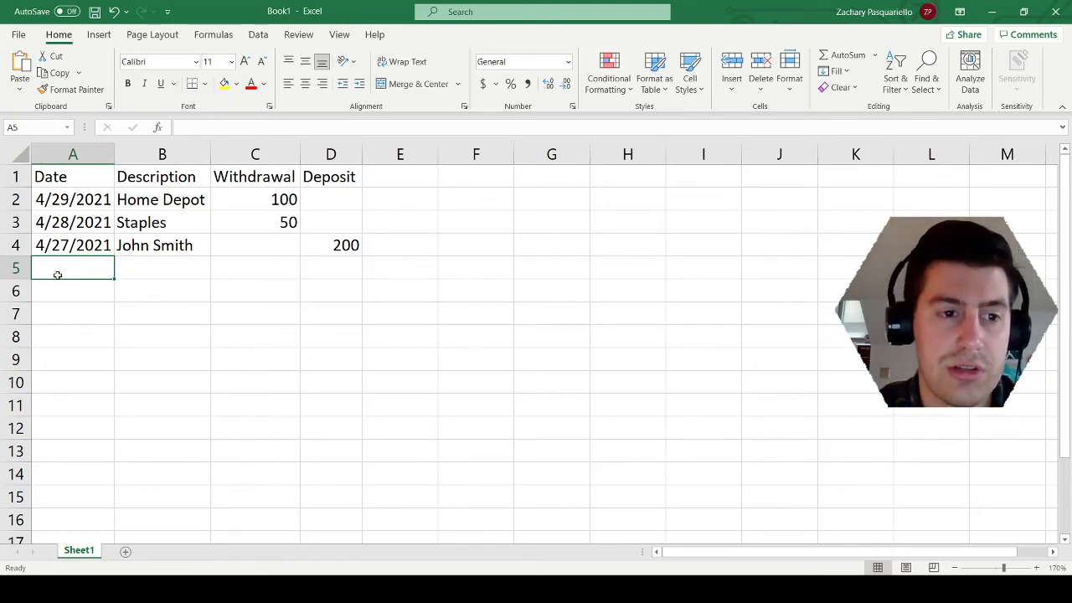
left_click(84, 171)
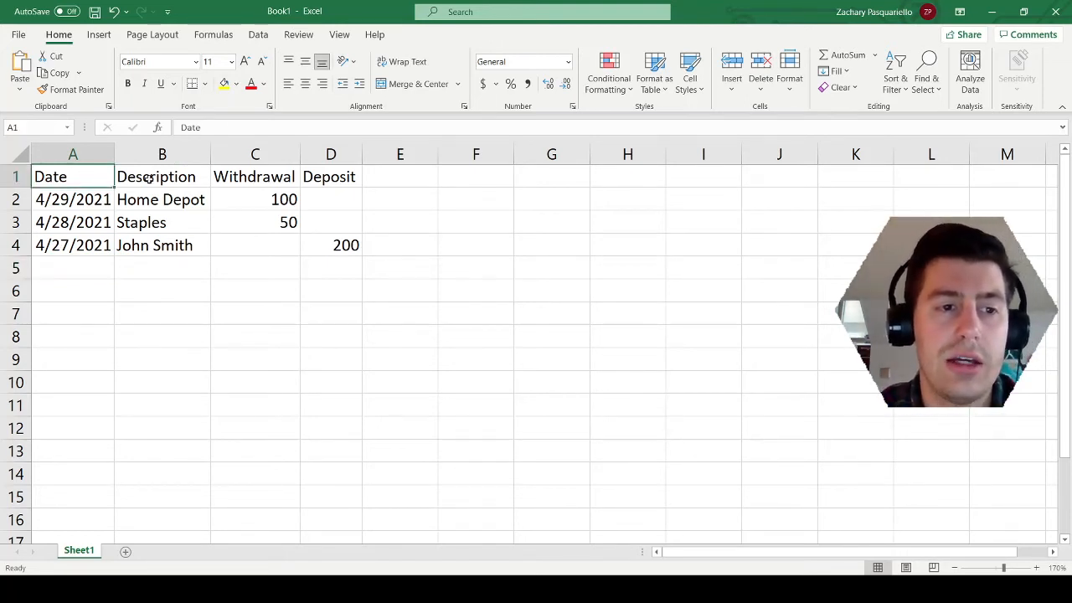
left_click(151, 177)
left_click(282, 177)
left_click(346, 177)
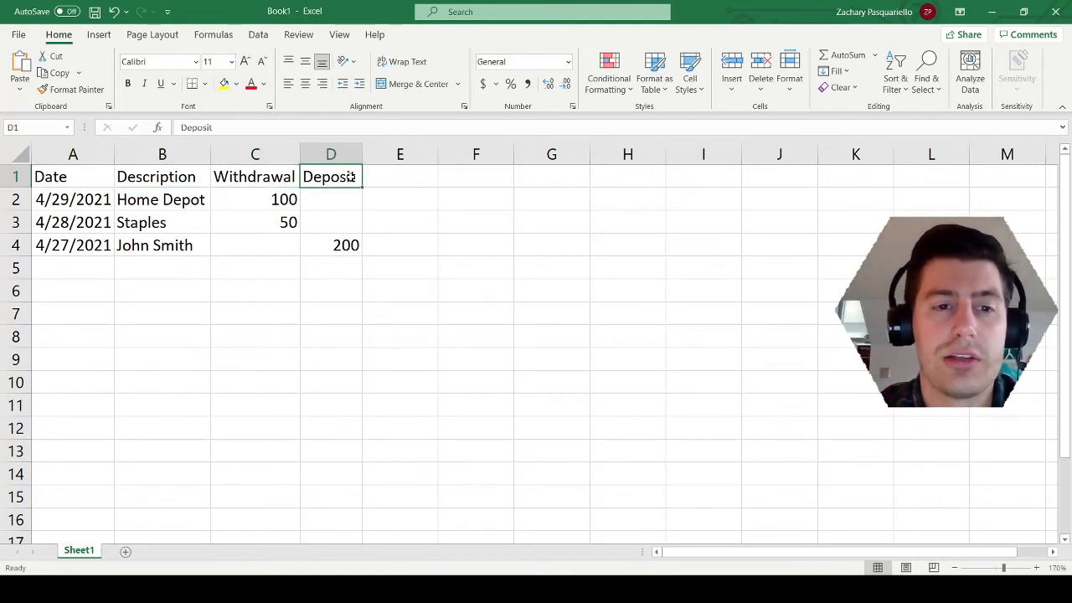
left_click(79, 174)
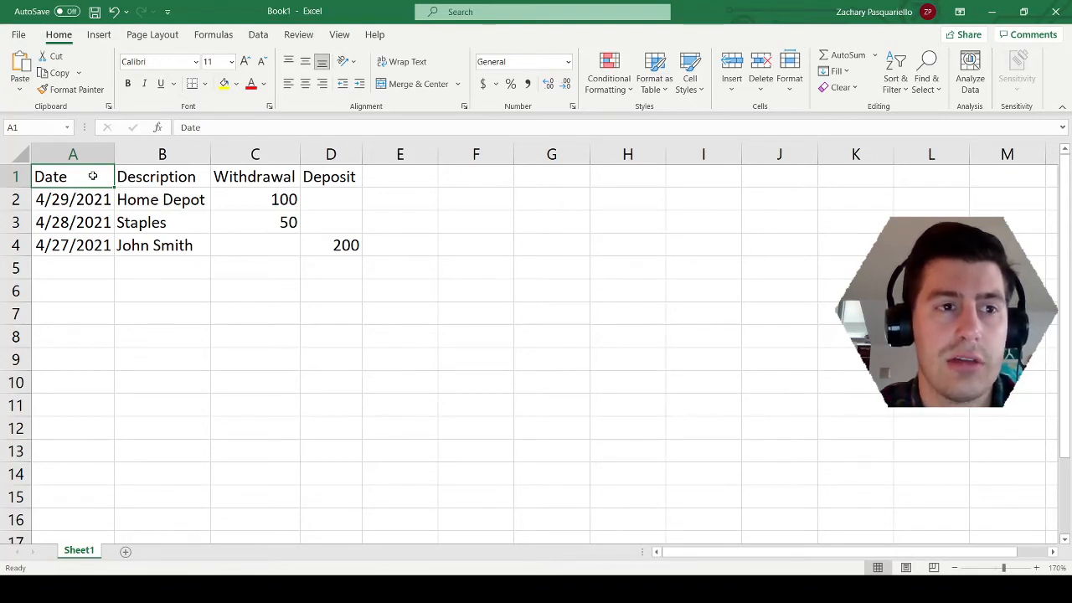
Start saving the workbook under a new name and browse for a folder to save it in.
left_click(17, 38)
left_click(52, 225)
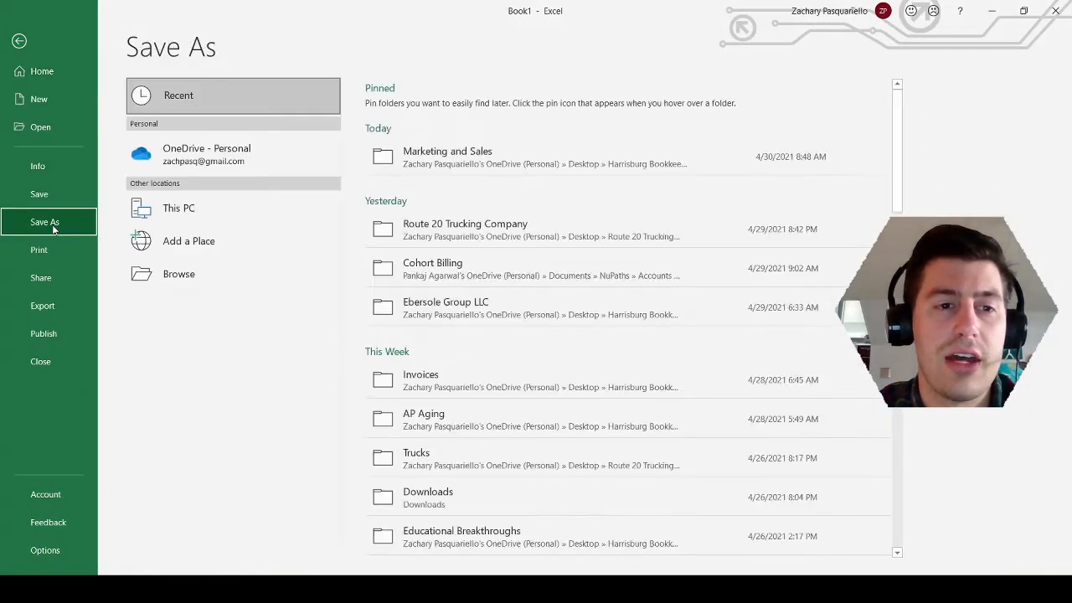
left_click(188, 274)
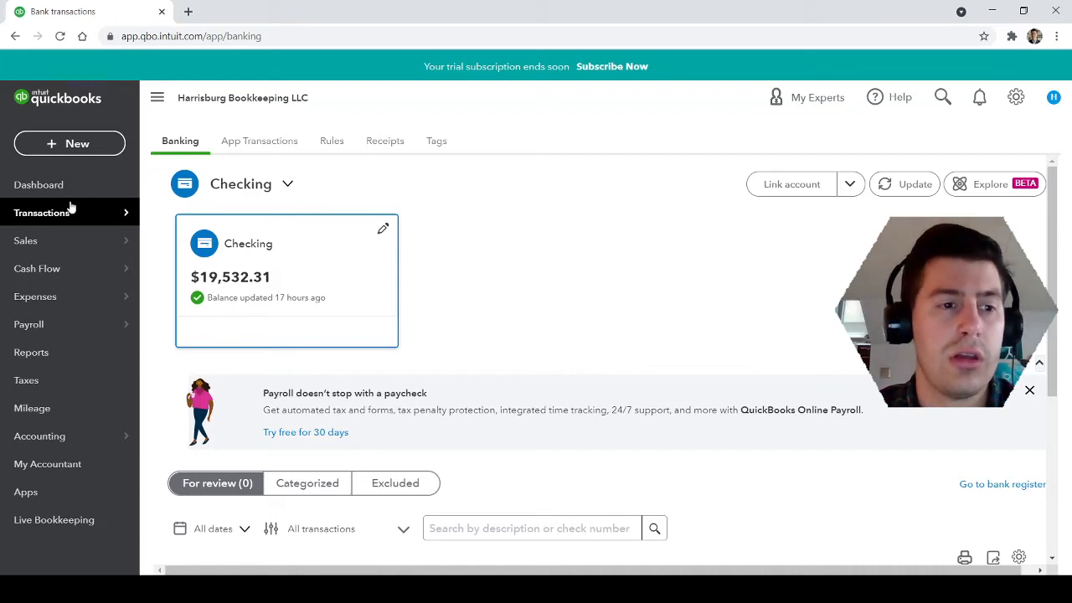
Edit the Checking account's info on the Banking page and save it with the option to disconnect the account on save.
mouse_move(81, 220)
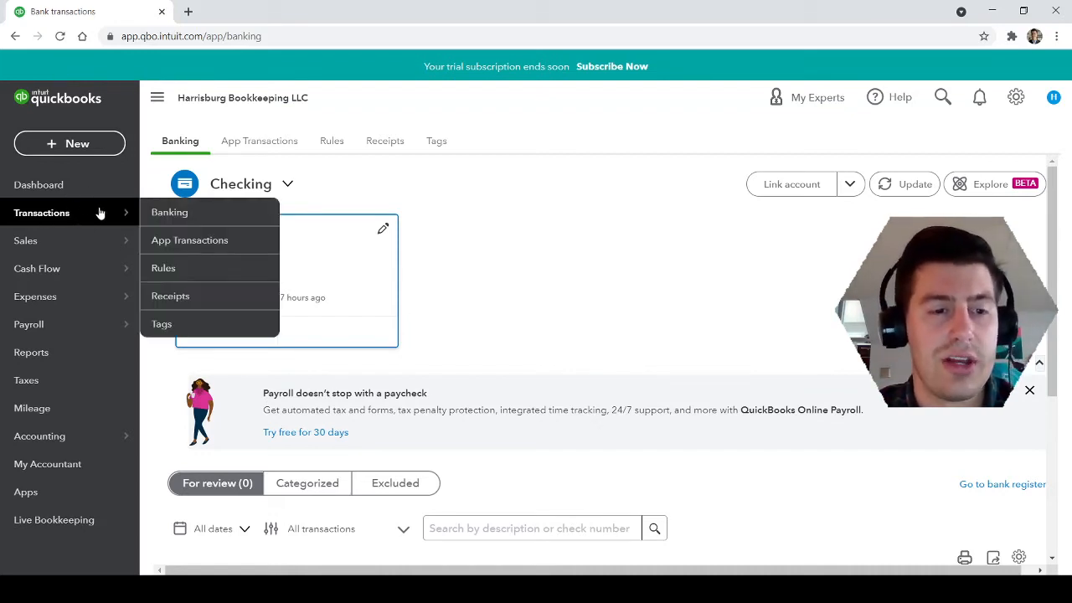
left_click(164, 214)
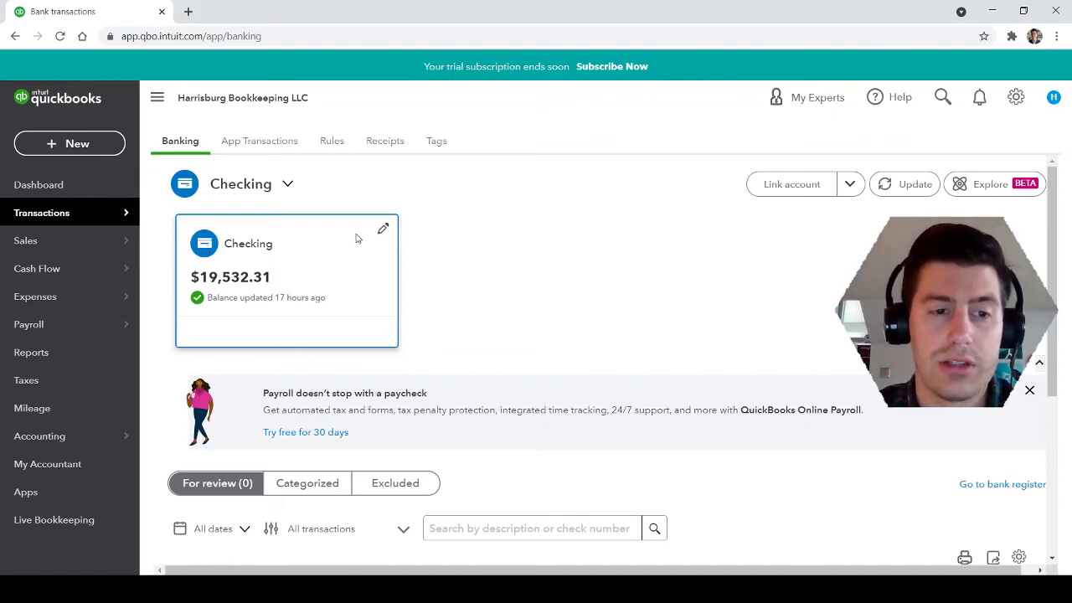
left_click(383, 229)
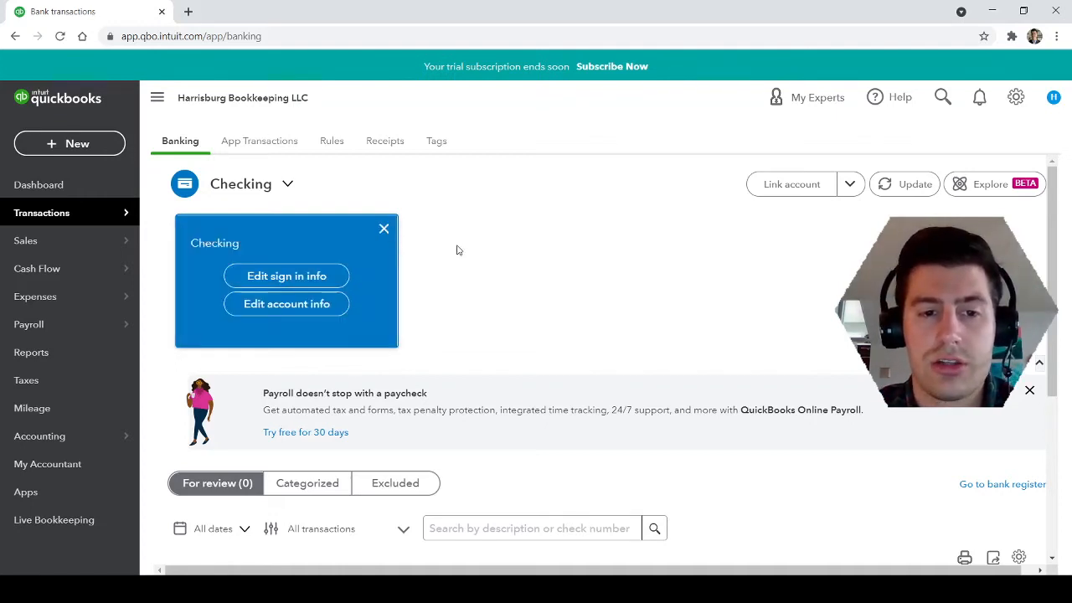
left_click(384, 230)
left_click(379, 234)
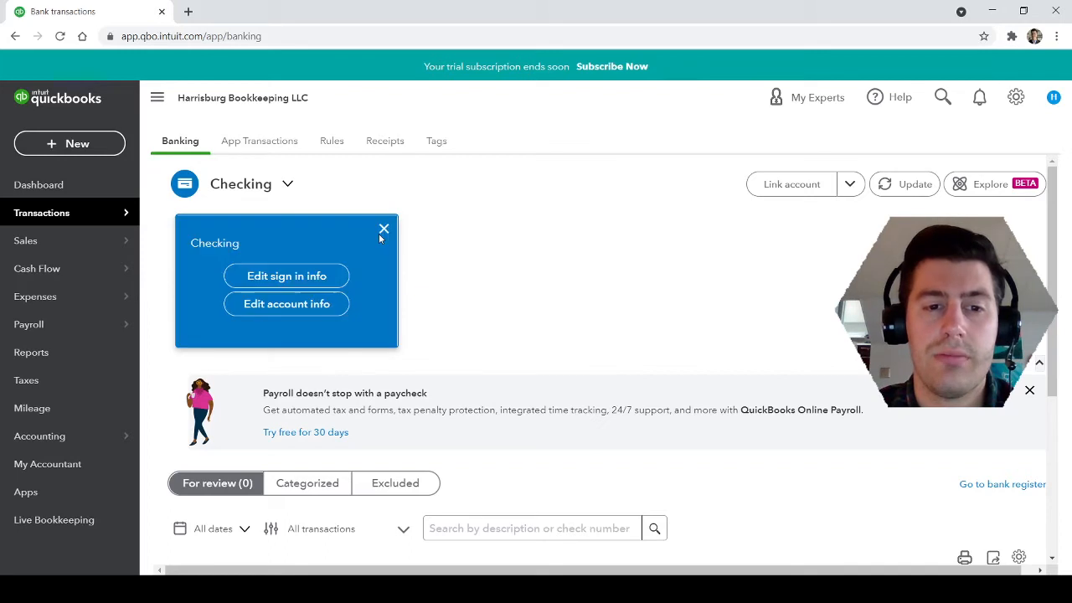
left_click(304, 310)
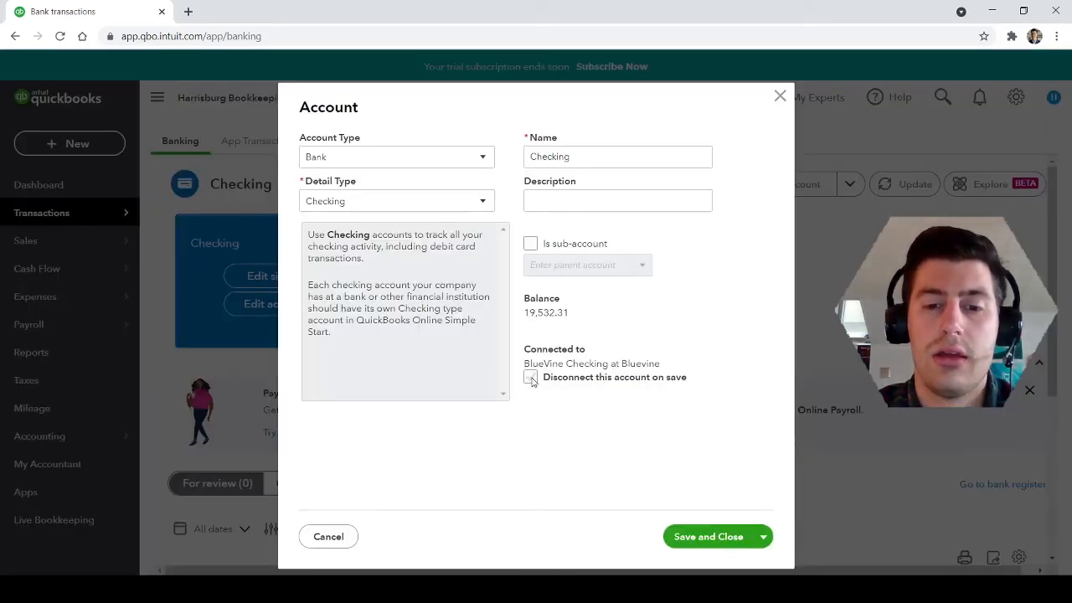
left_click(531, 377)
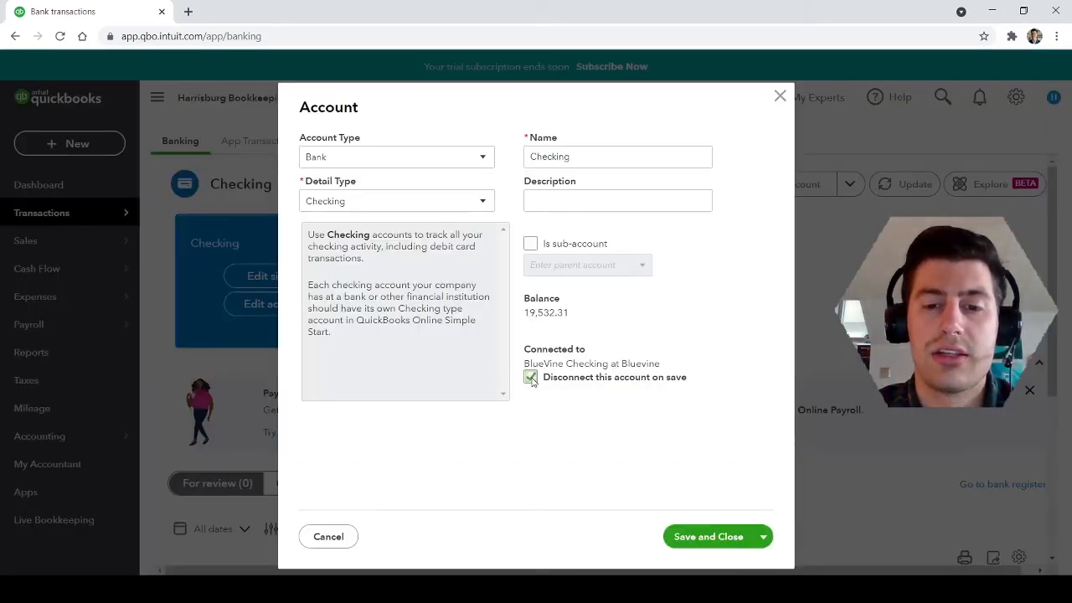
left_click_drag(692, 381, 544, 381)
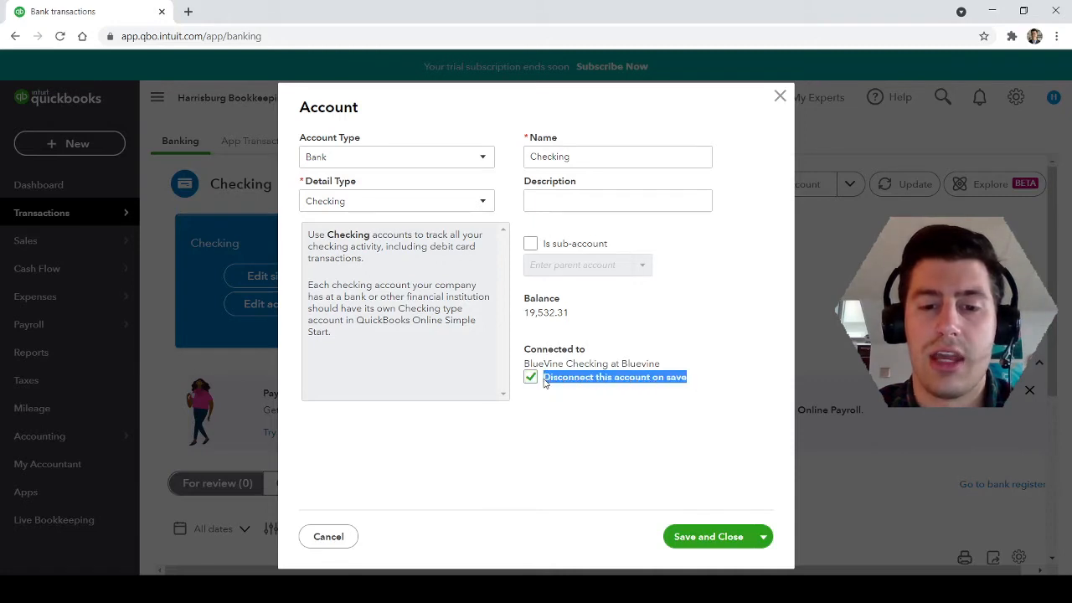
left_click(695, 378)
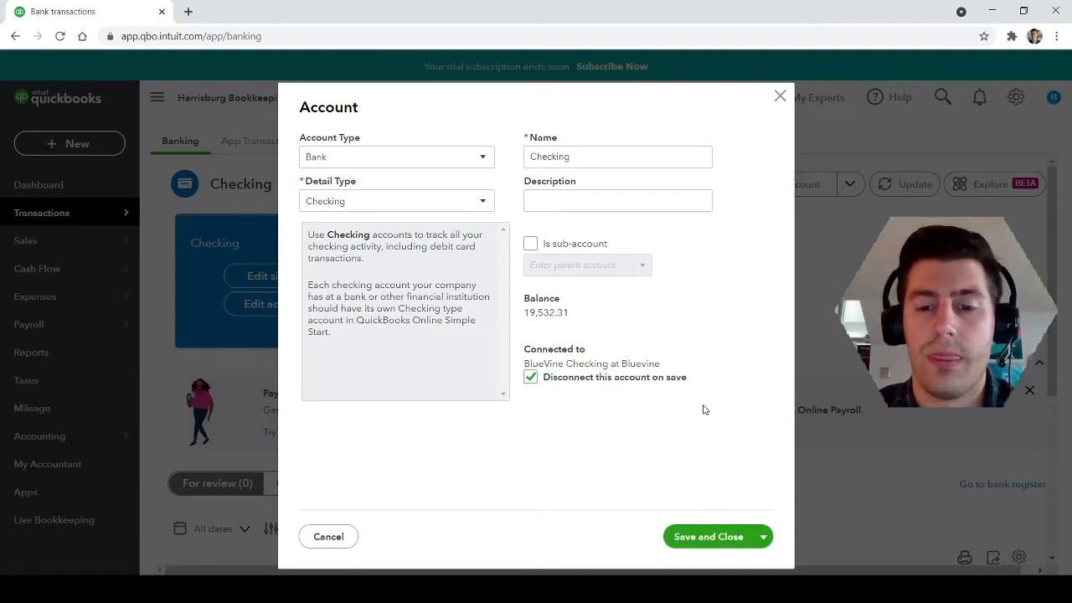
left_click(706, 538)
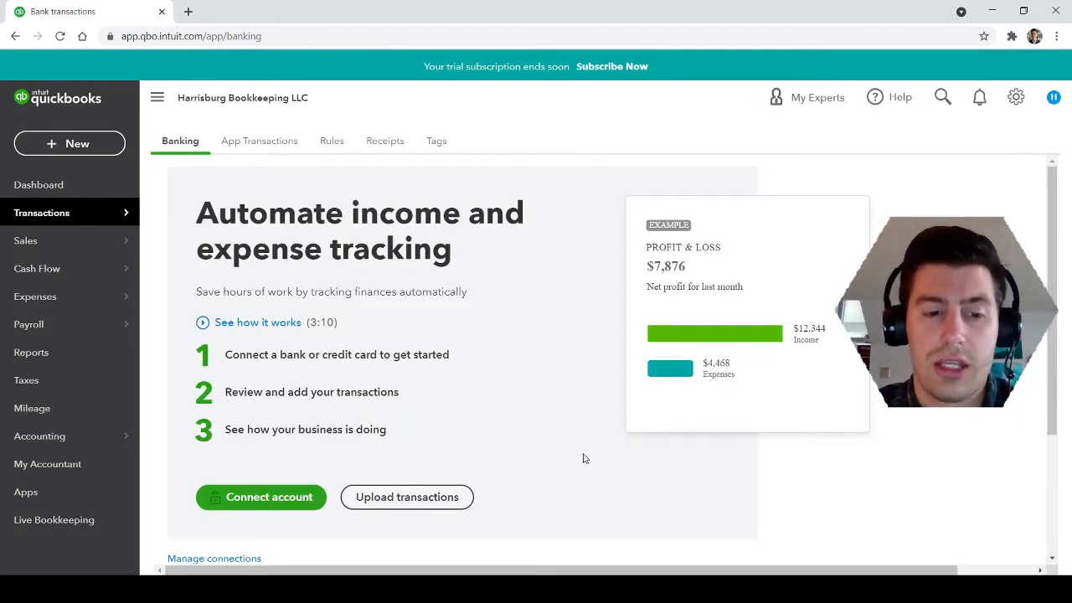
Start uploading bank transactions from a file.
scroll(585, 458, "down", 1)
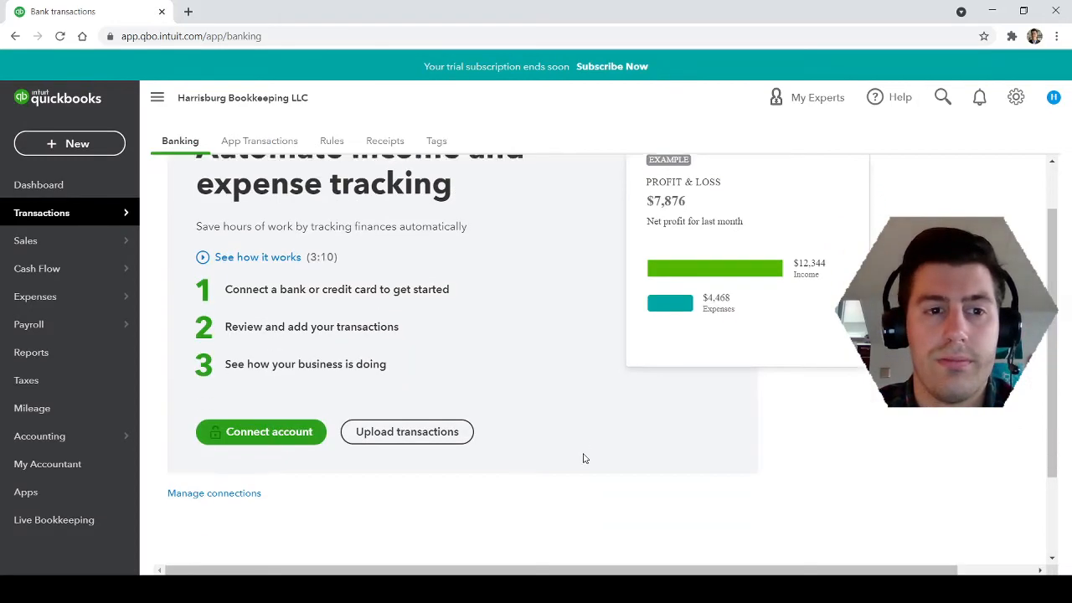
scroll(585, 456, "up", 1)
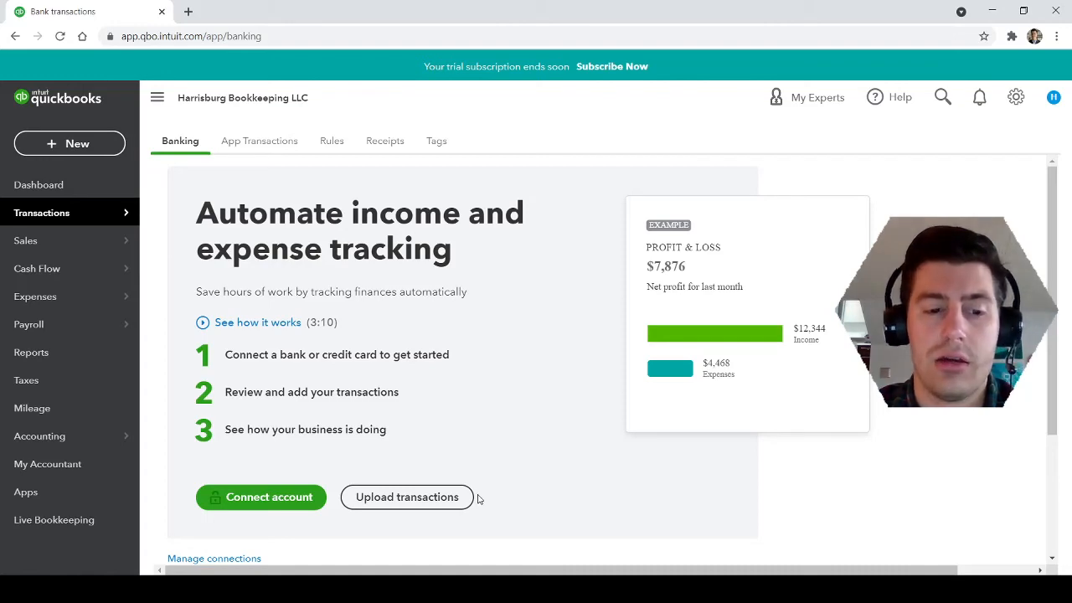
scroll(476, 497, "down", 1)
left_click(415, 427)
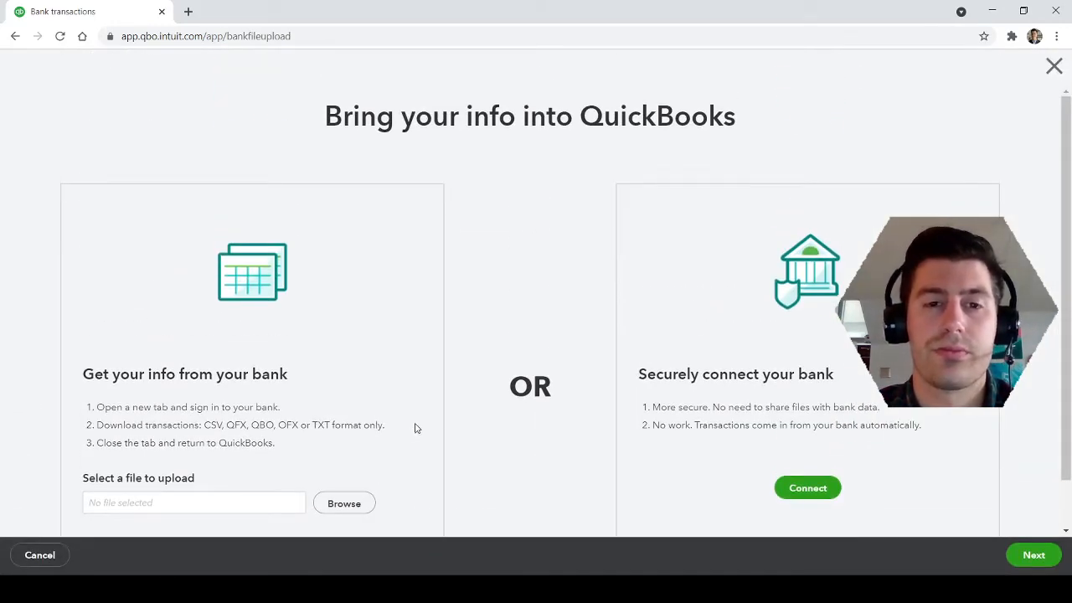
Review the option to securely connect the bank on the import page.
left_click_drag(322, 115, 852, 118)
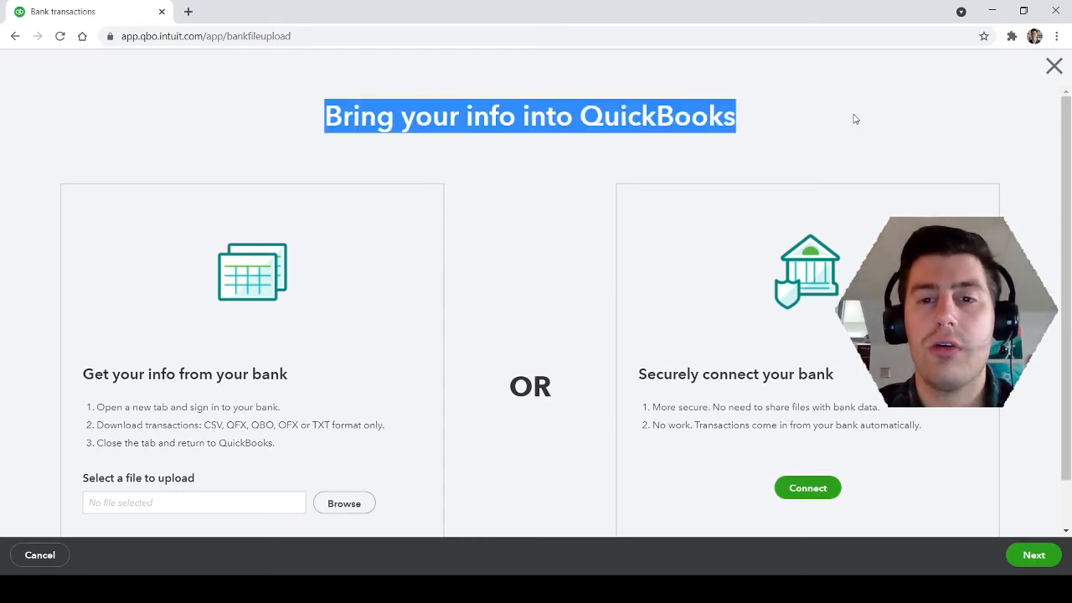
left_click(530, 316)
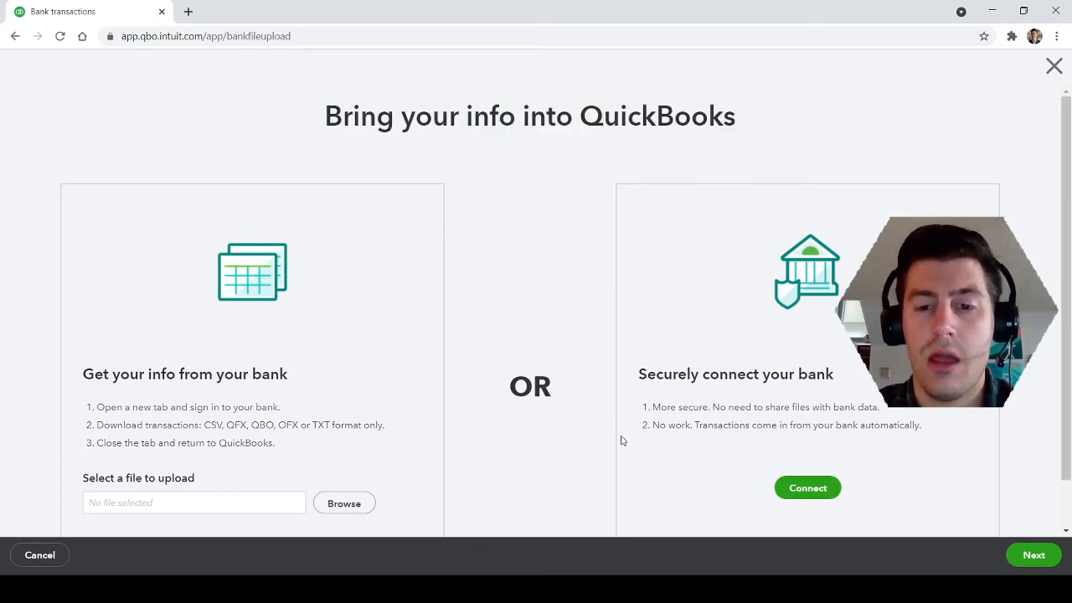
scroll(619, 438, "down", 1)
left_click_drag(636, 322, 835, 323)
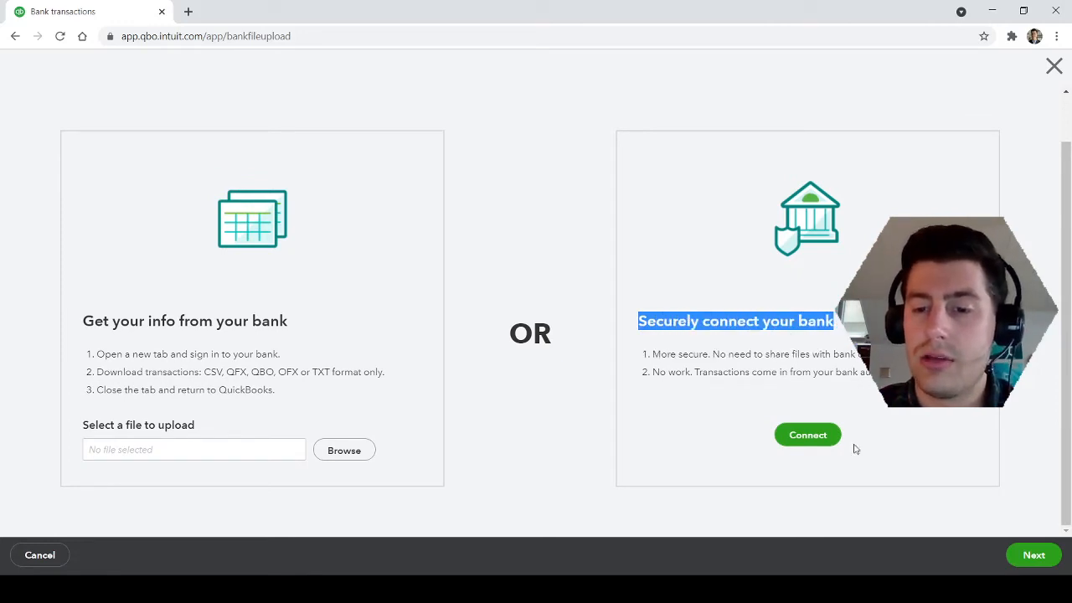
left_click_drag(921, 375, 638, 313)
left_click(633, 343)
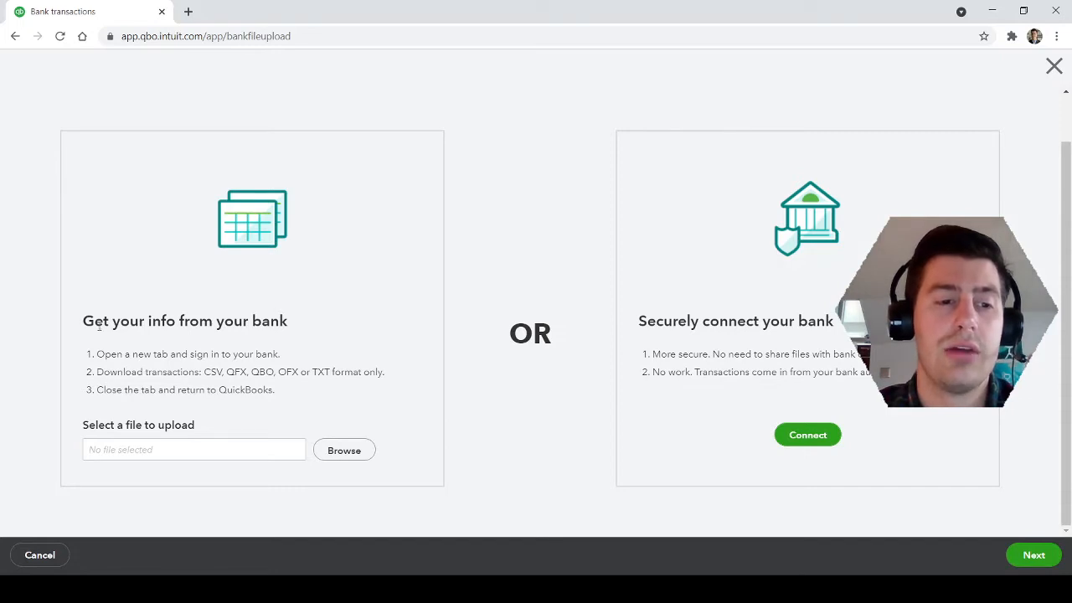
Examine the instructions for getting info from the bank and the file formats accepted for upload.
left_click_drag(82, 323, 297, 332)
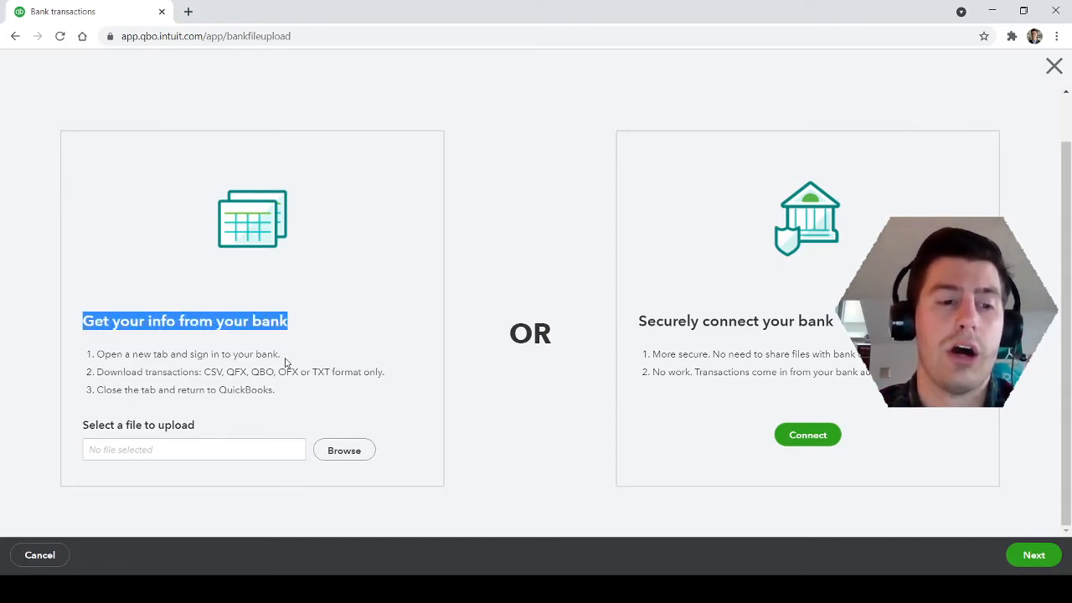
left_click_drag(285, 362, 97, 359)
left_click(295, 358)
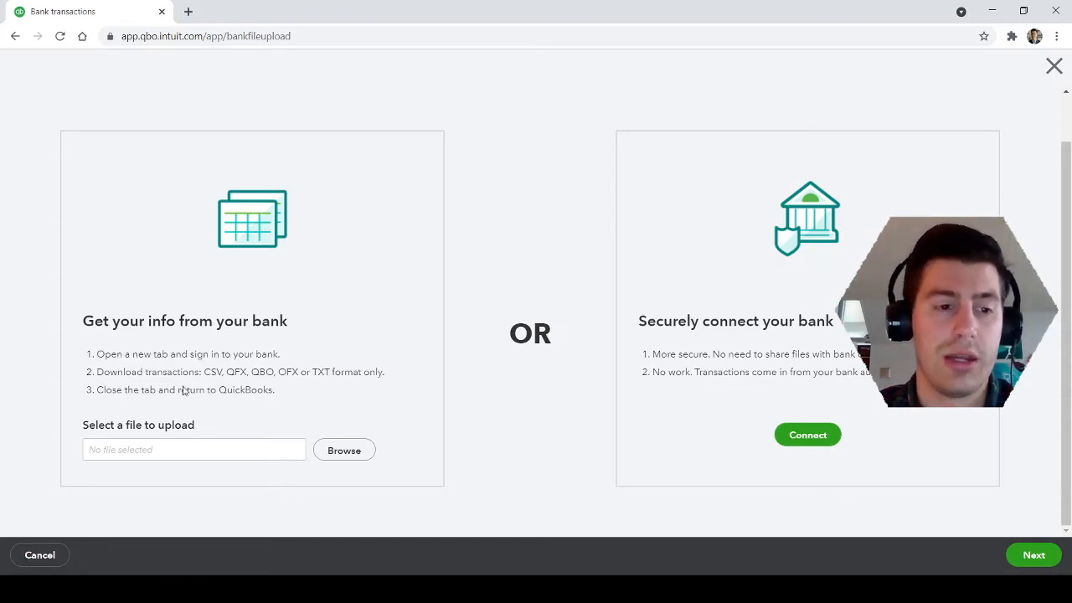
left_click_drag(94, 373, 396, 373)
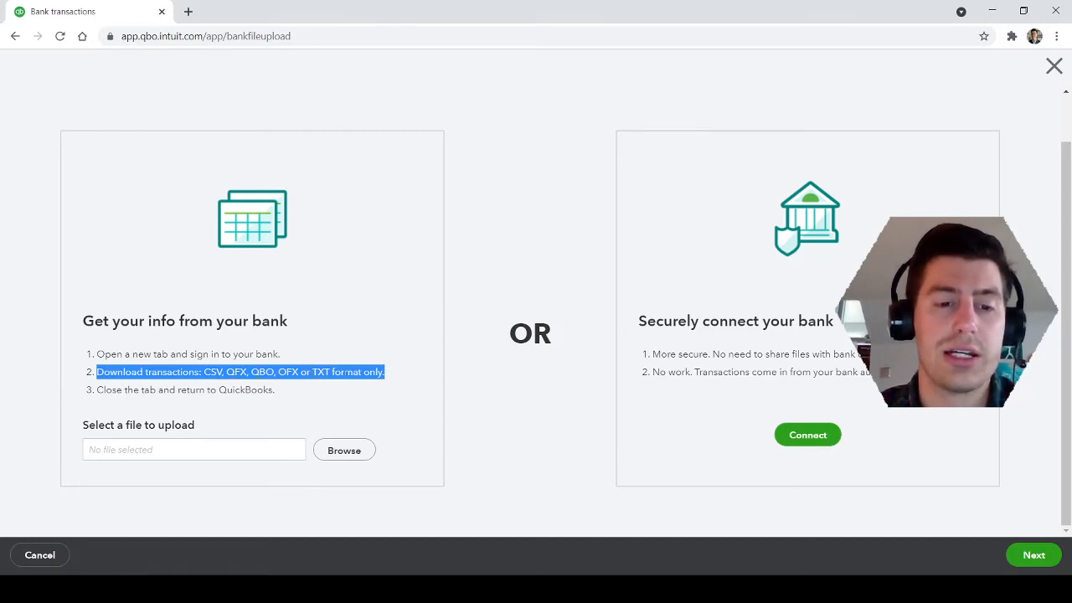
left_click(236, 372)
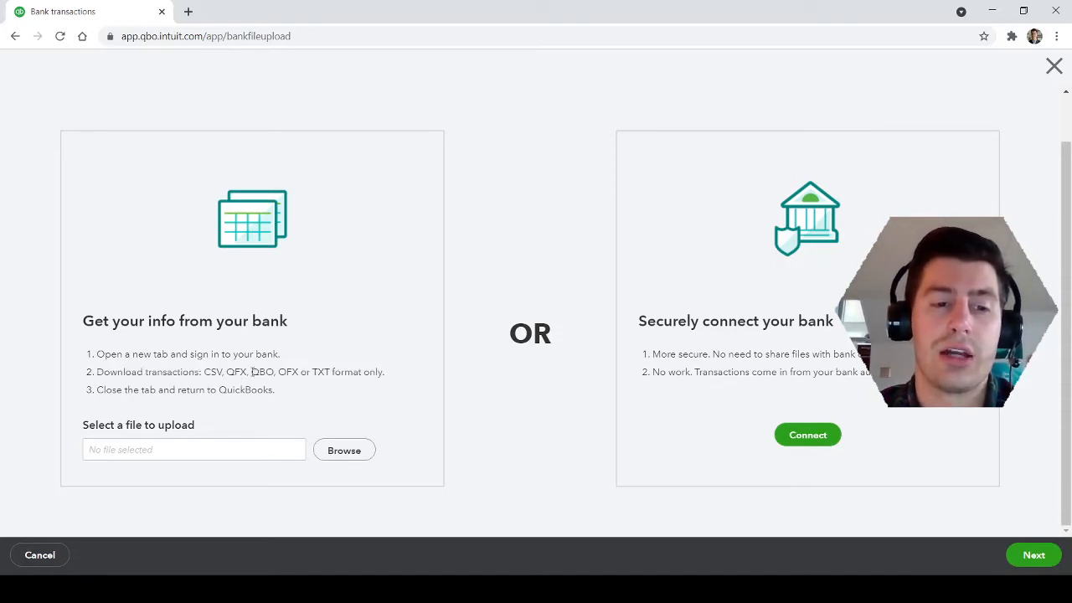
left_click_drag(251, 372, 273, 372)
left_click_drag(203, 372, 224, 372)
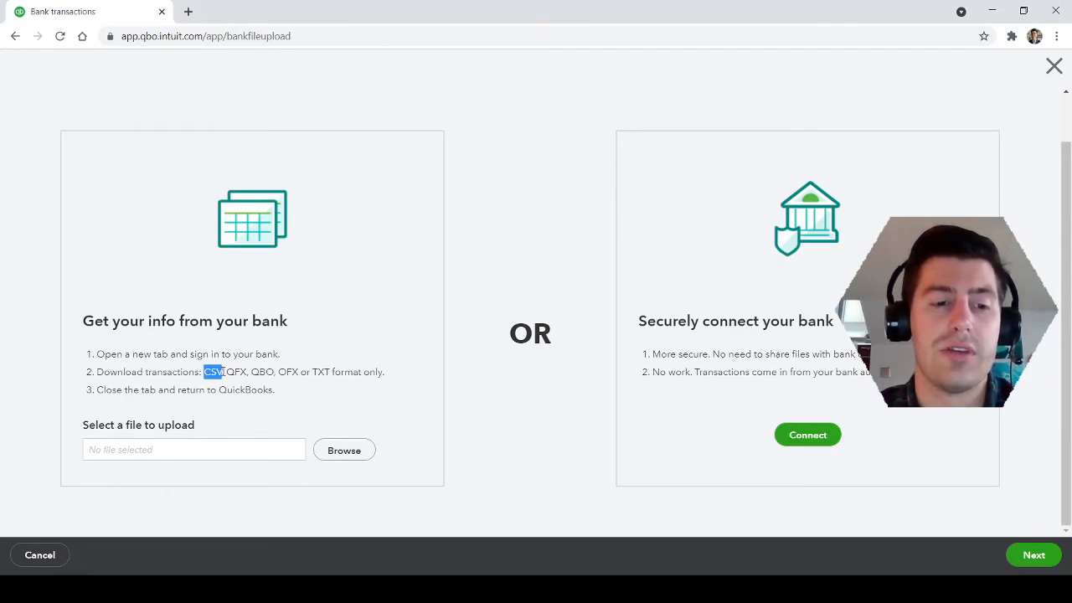
left_click(285, 398)
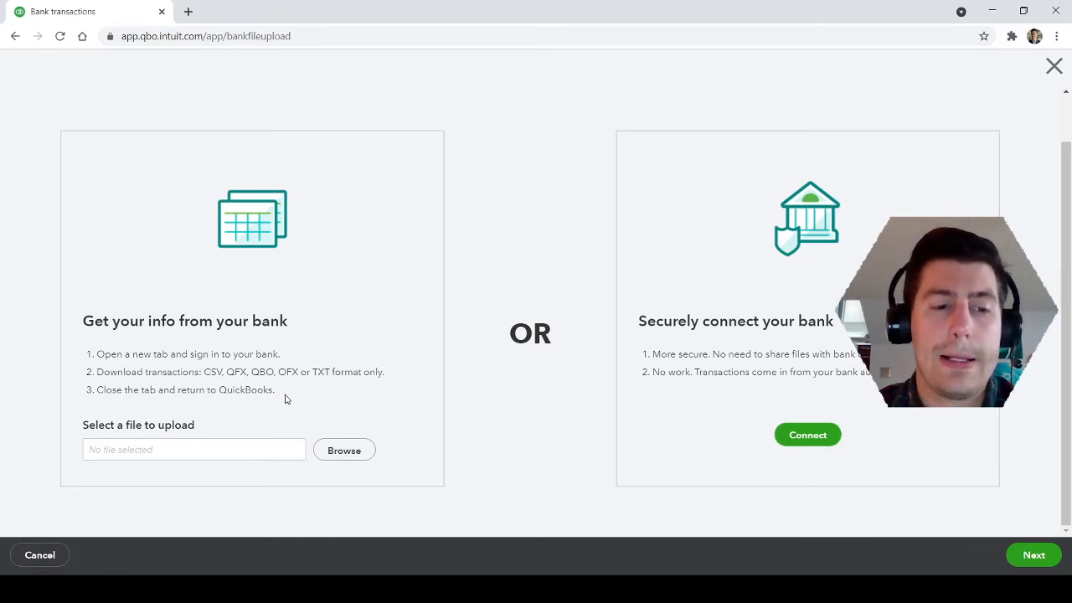
Choose April Bank Statement.csv as the file to upload and continue to the account selection.
left_click(339, 452)
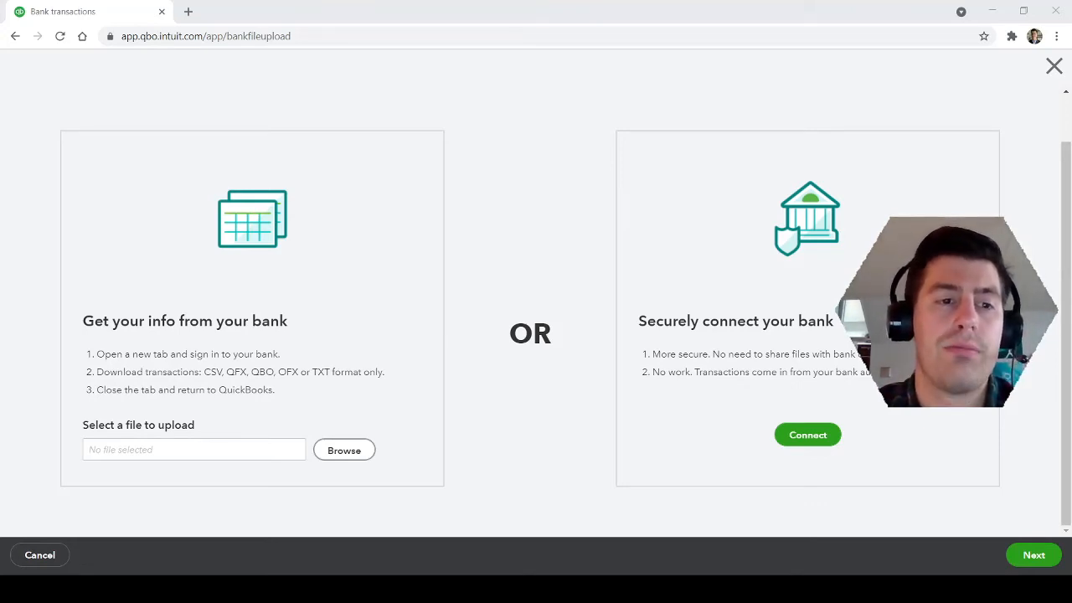
left_click(619, 467)
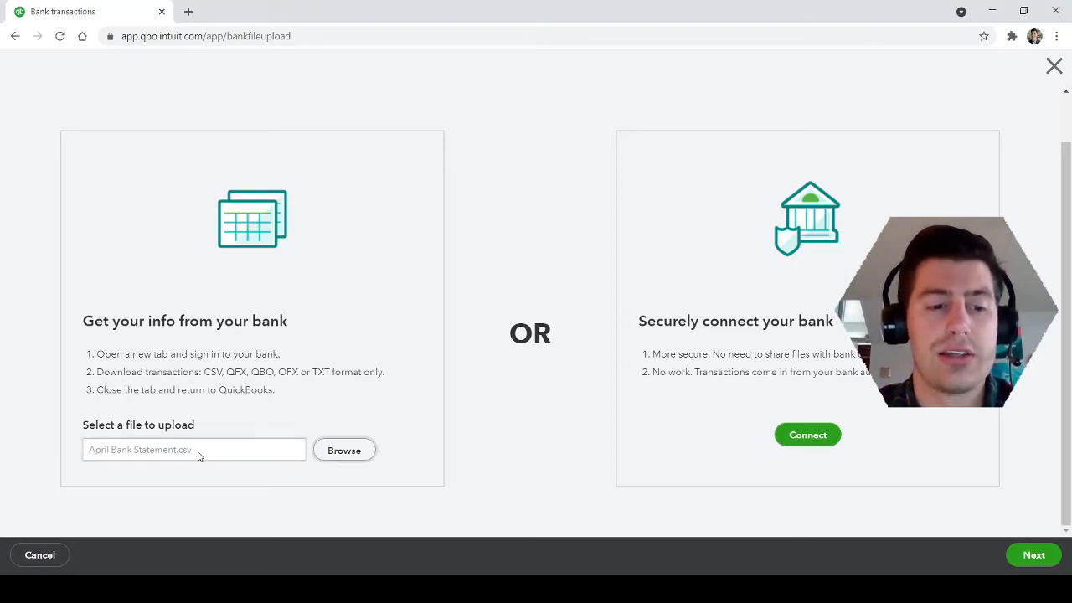
left_click(1037, 559)
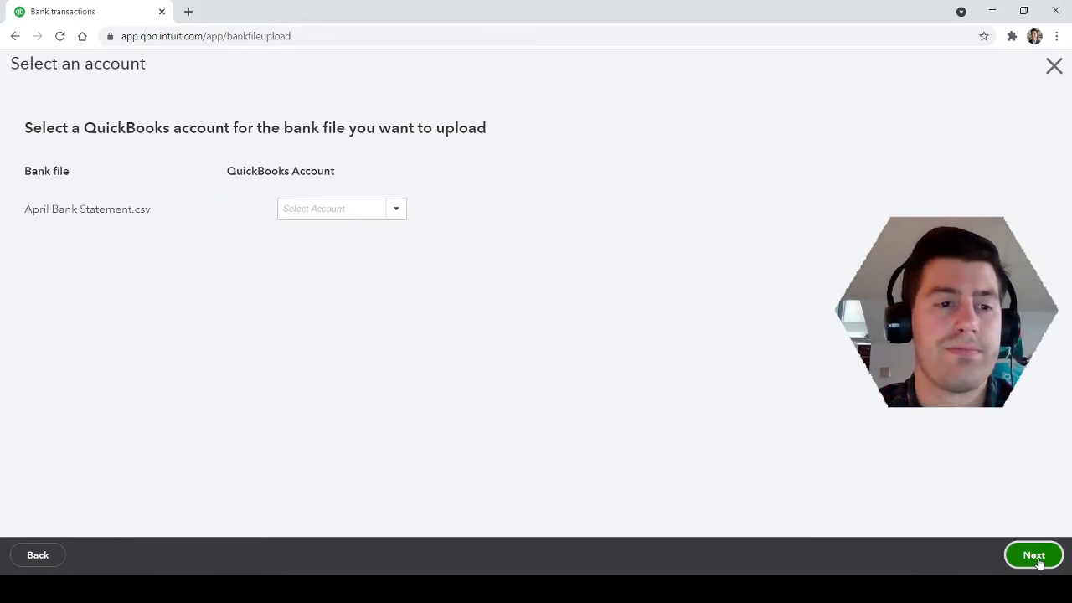
Start adding a new QuickBooks account for the bank file with account type Bank and detail type Checking.
left_click(394, 210)
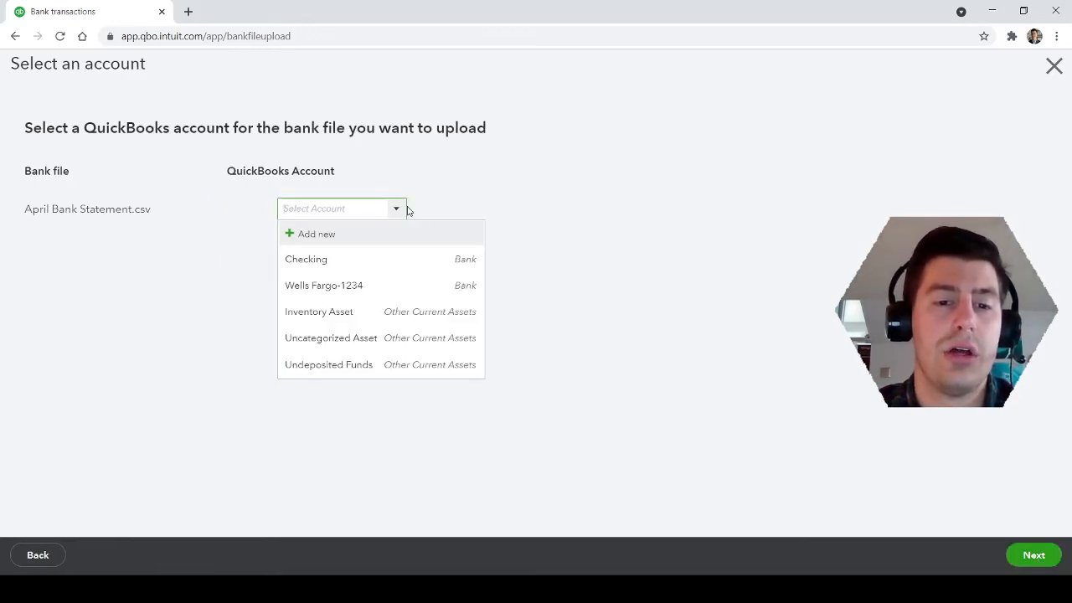
left_click(178, 266)
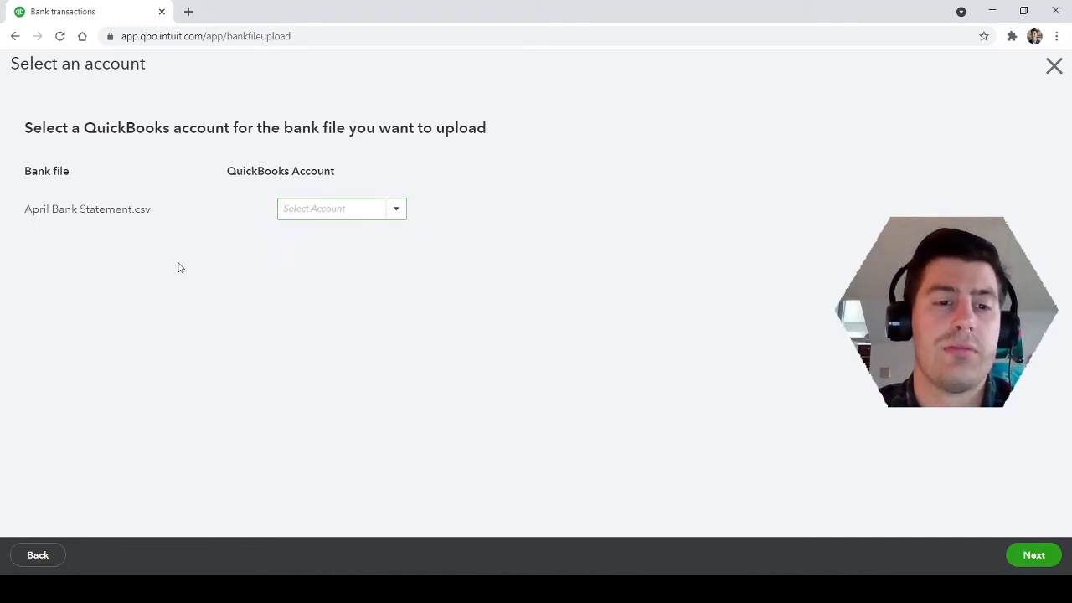
left_click(396, 209)
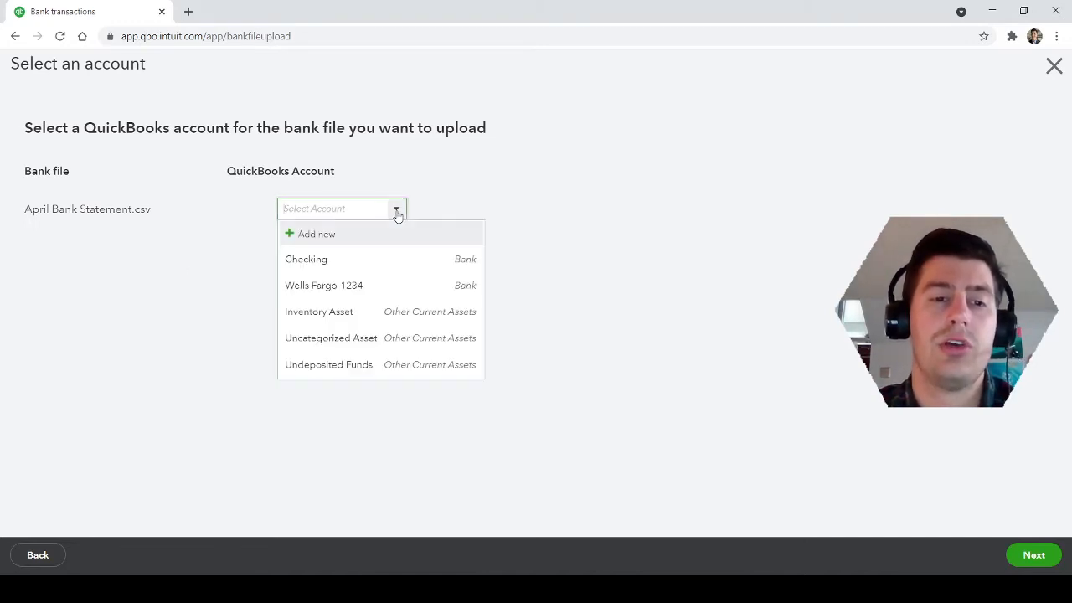
left_click(351, 243)
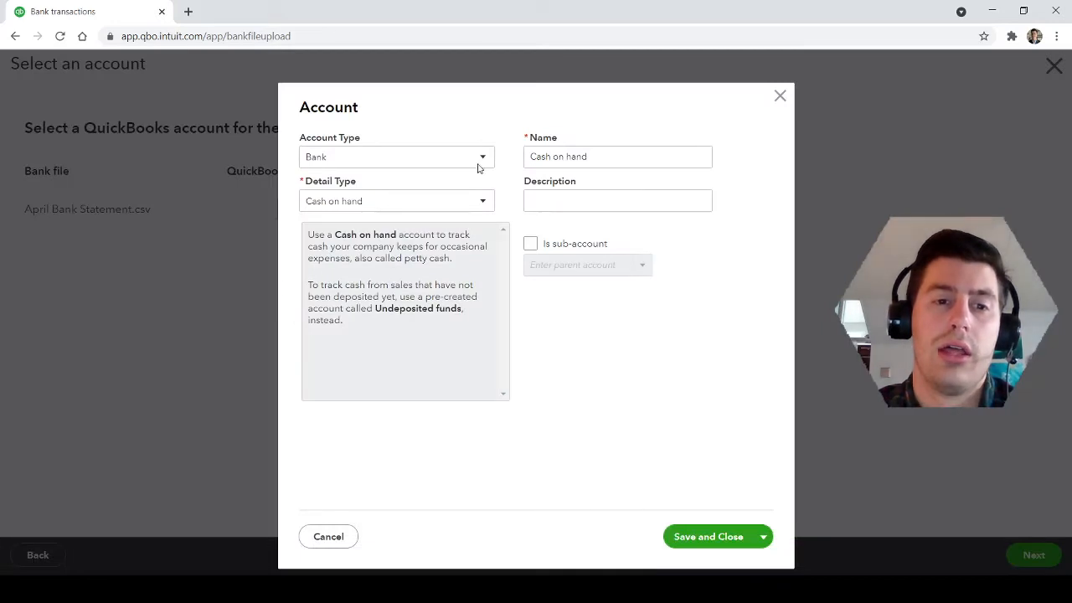
left_click(482, 166)
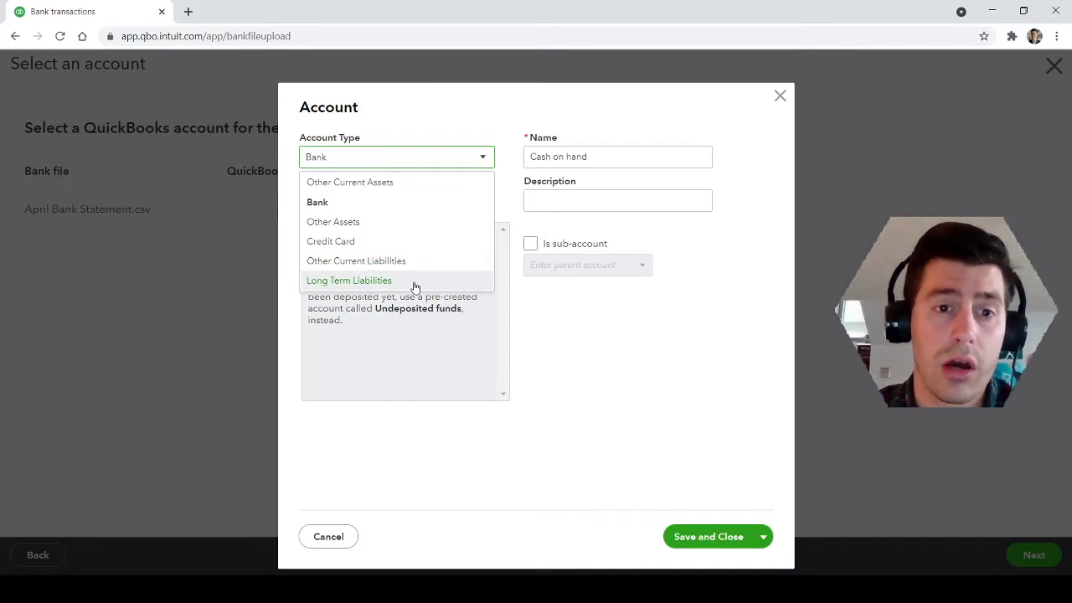
left_click(371, 203)
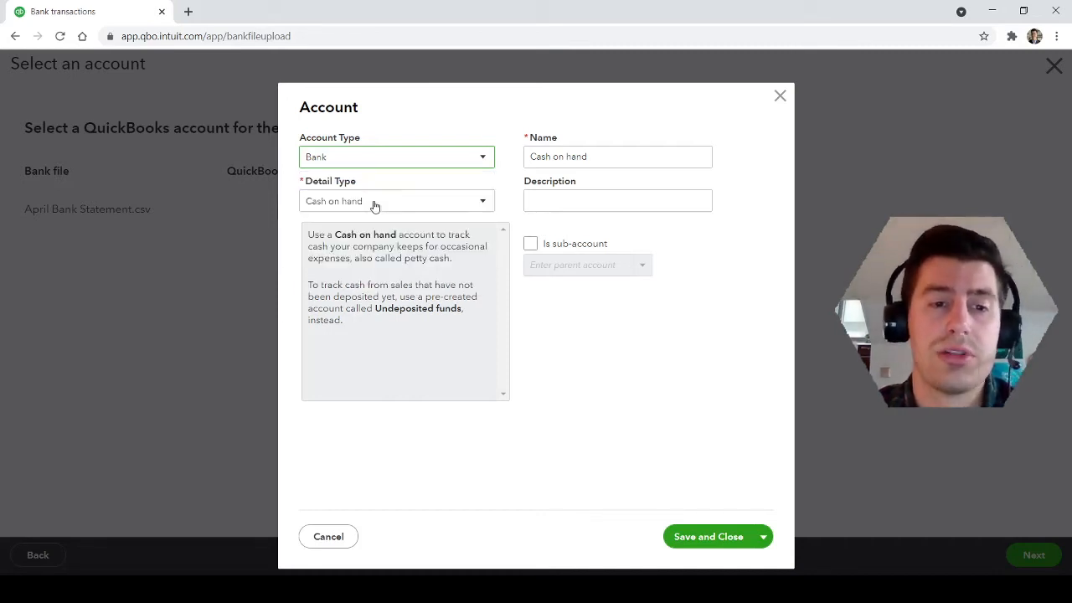
left_click(411, 202)
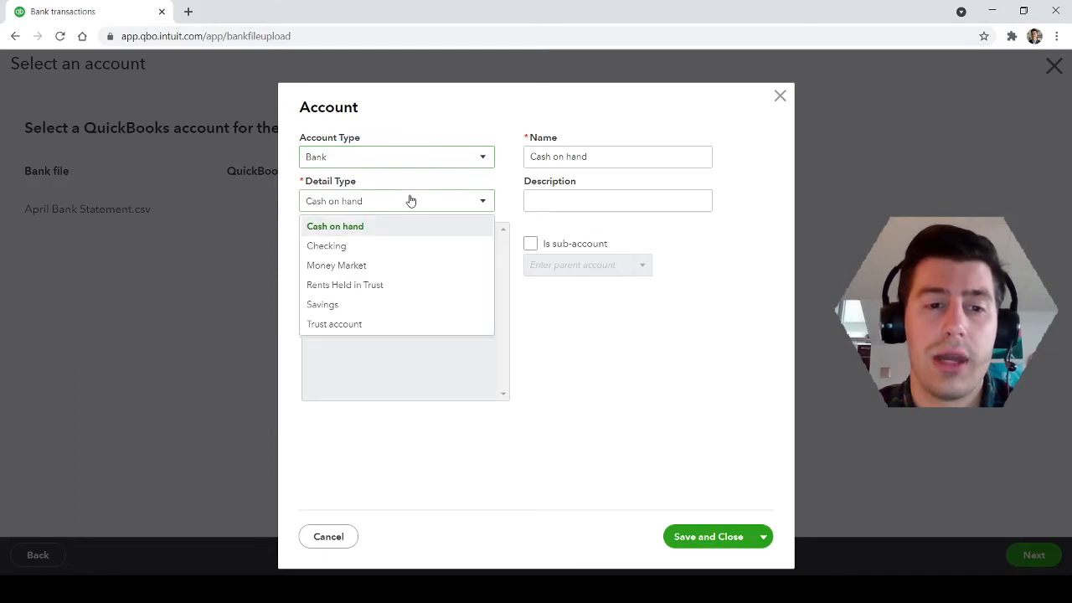
left_click(389, 249)
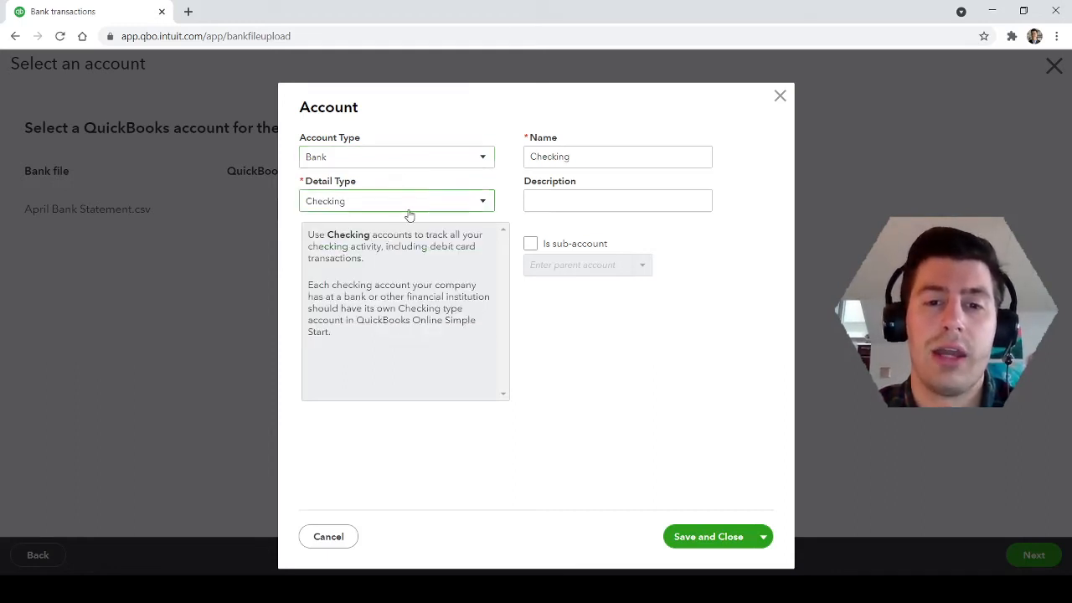
Try to save the new bank account under the name Checking.
double_click(603, 159)
left_click(602, 158)
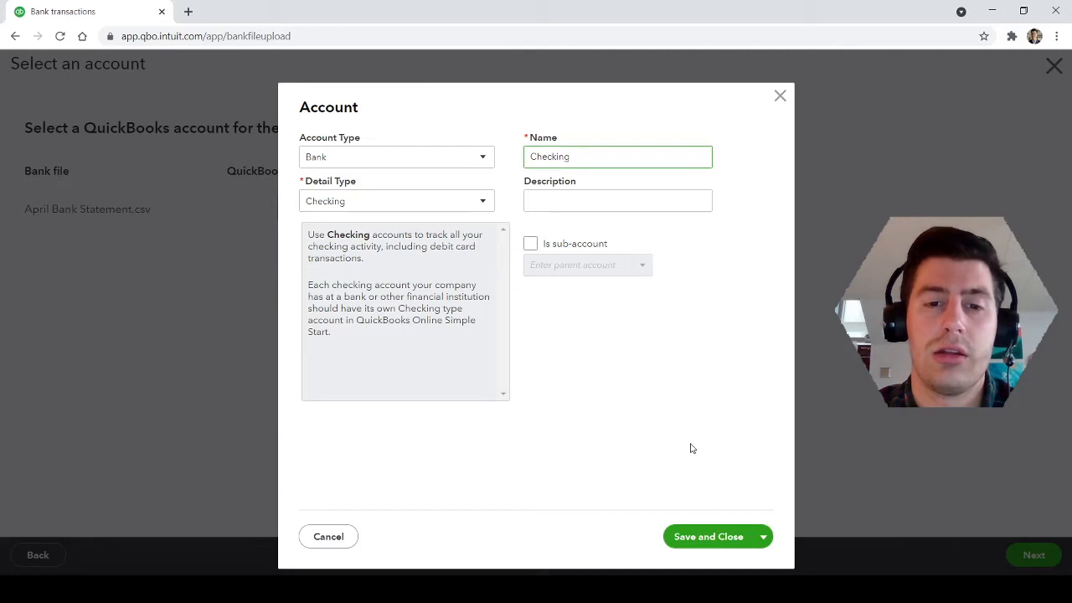
left_click(708, 537)
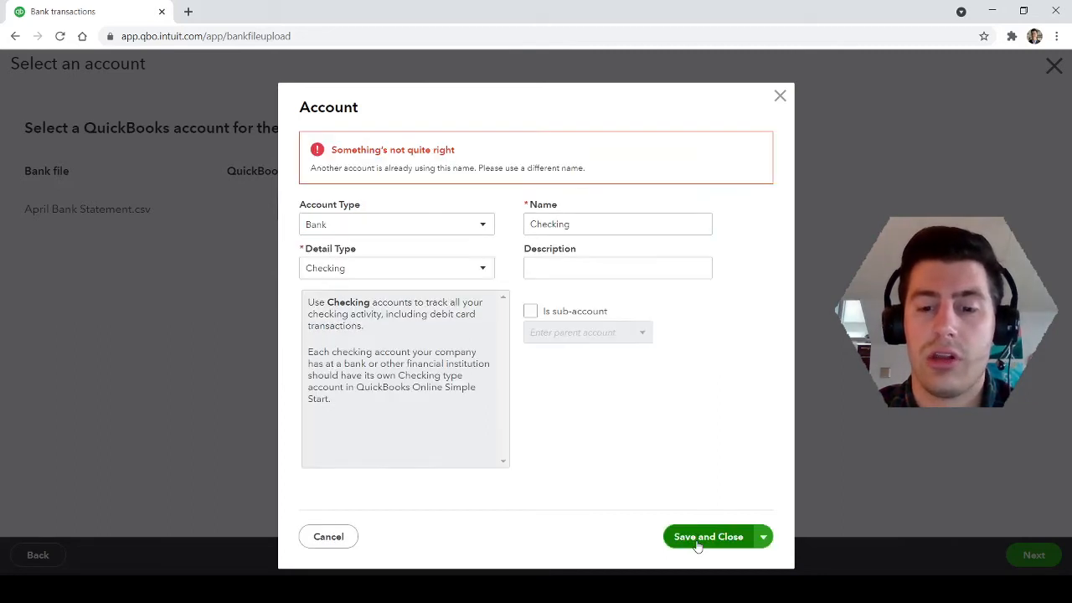
Name the new bank account Checking 2, save it, and continue to the column mapping for the bank file.
double_click(589, 228)
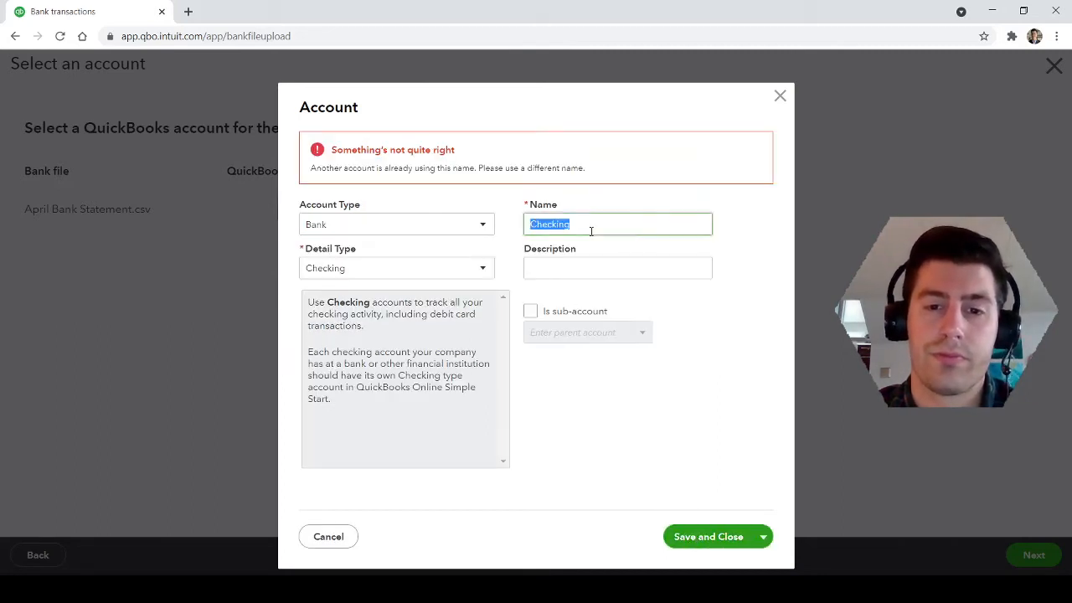
left_click(593, 224)
type("2")
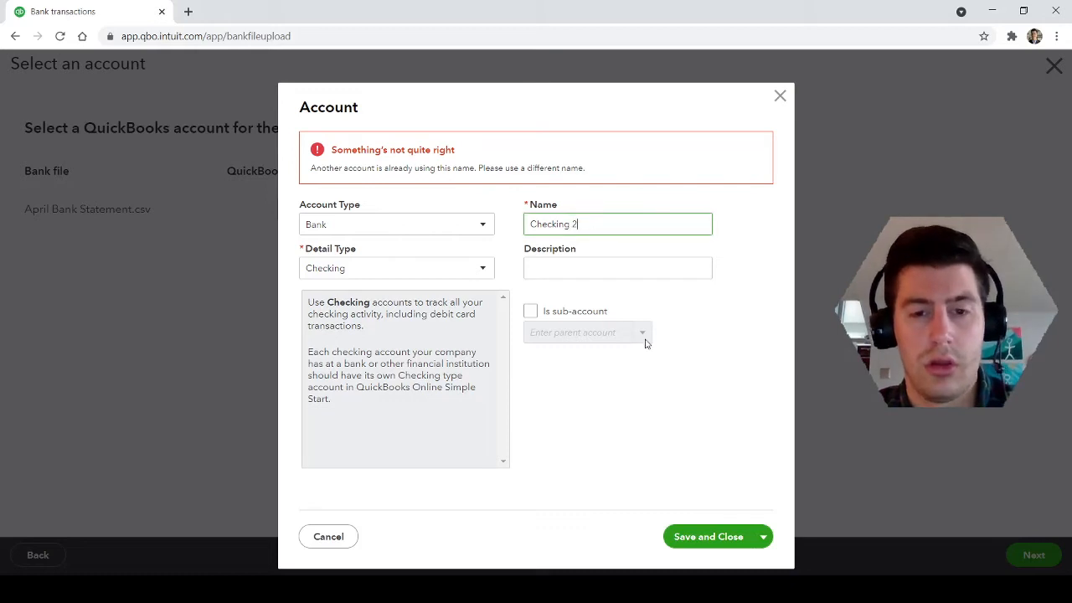
left_click(708, 537)
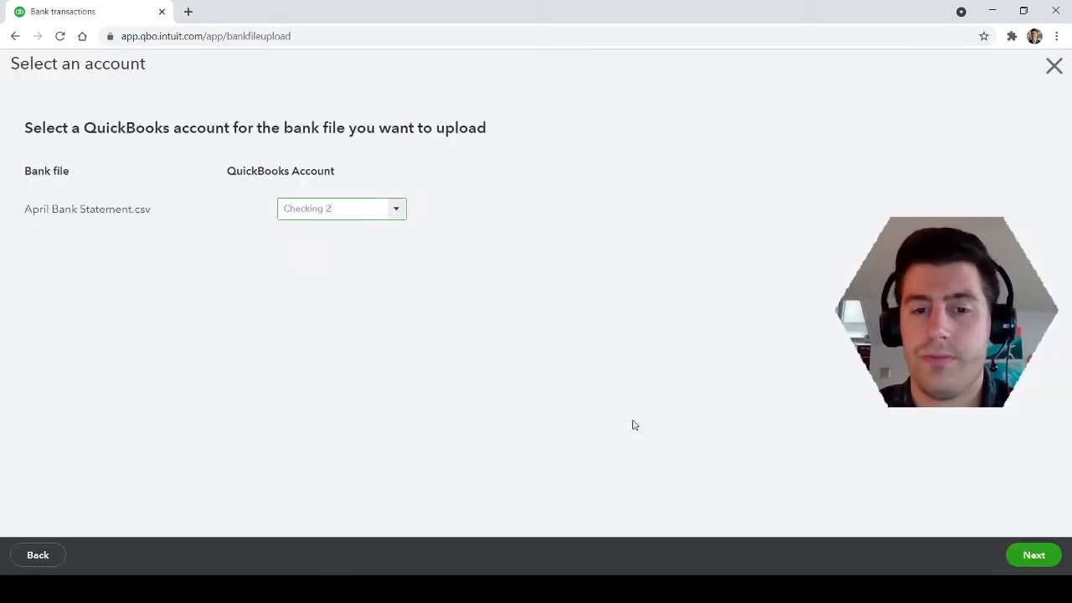
left_click(1041, 559)
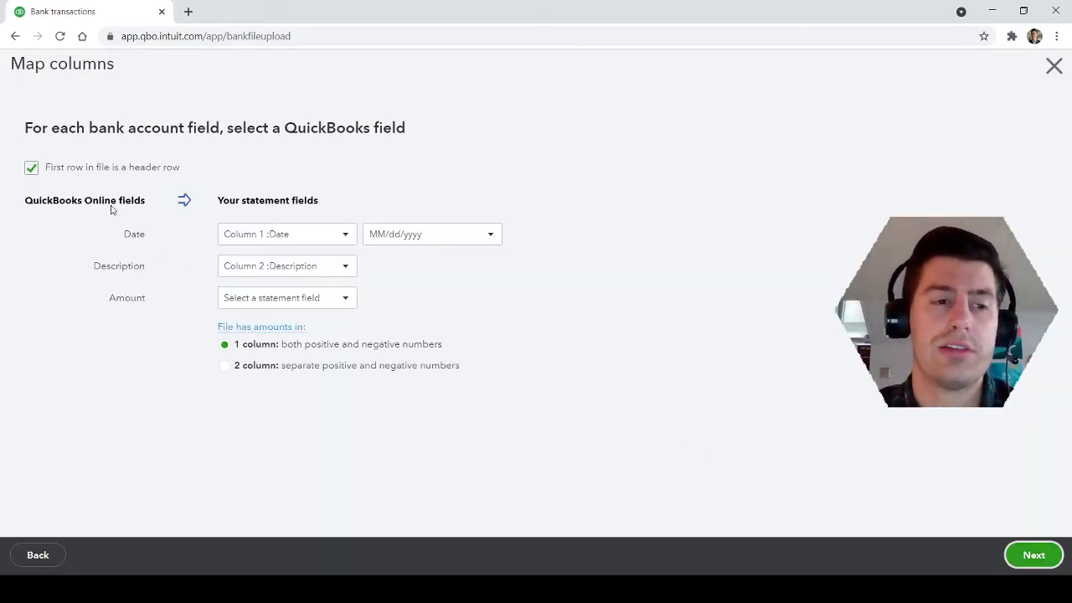
Map the Date field to Column 1 :Date with format MM/dd/yyyy and the Description field to Column 2 :Description.
left_click_drag(192, 170, 46, 169)
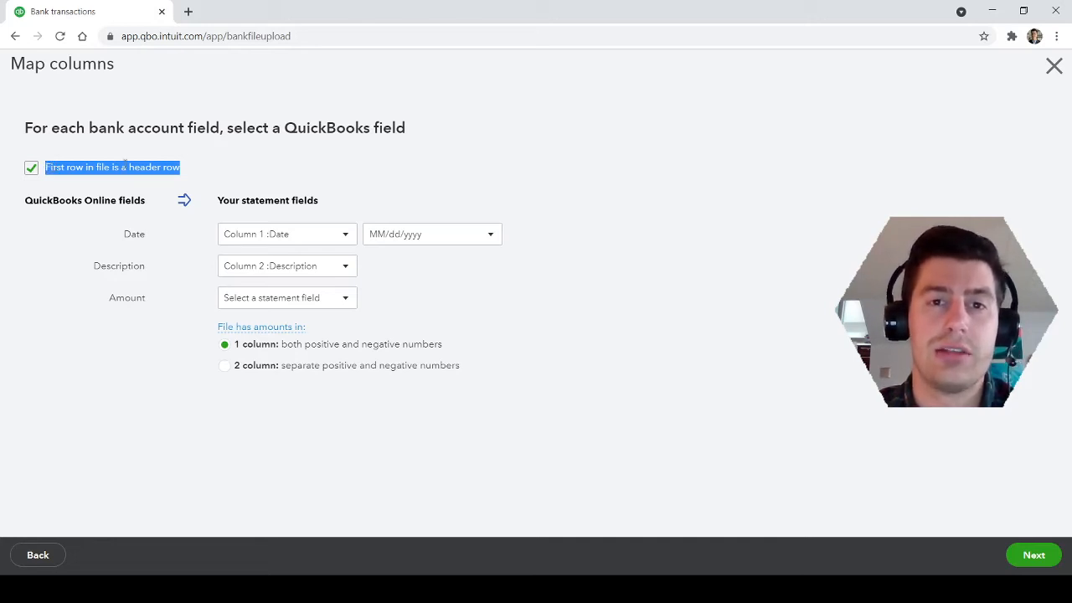
left_click(185, 172)
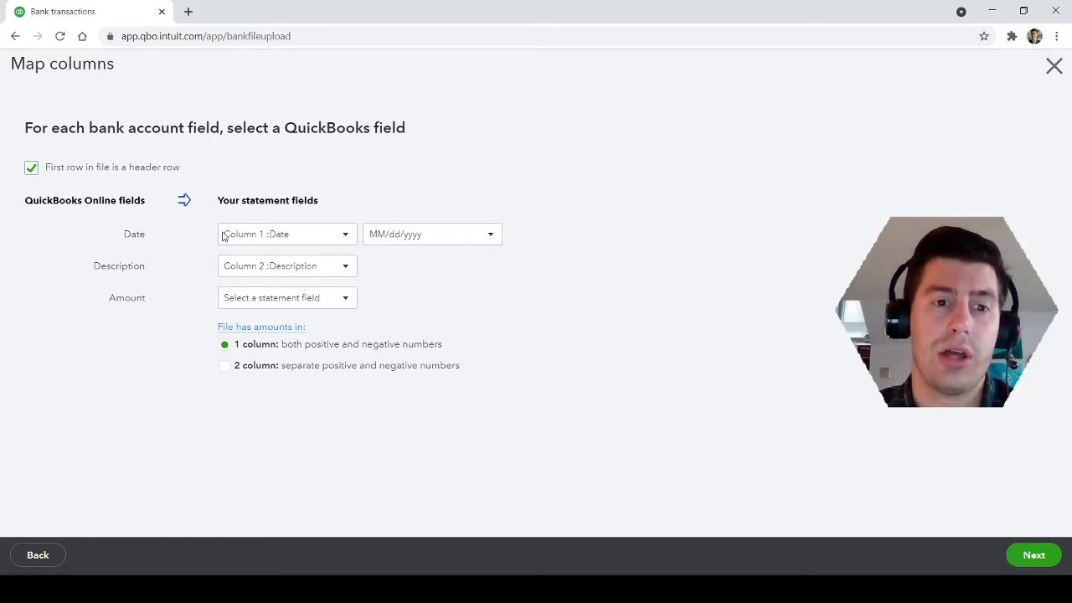
left_click(435, 238)
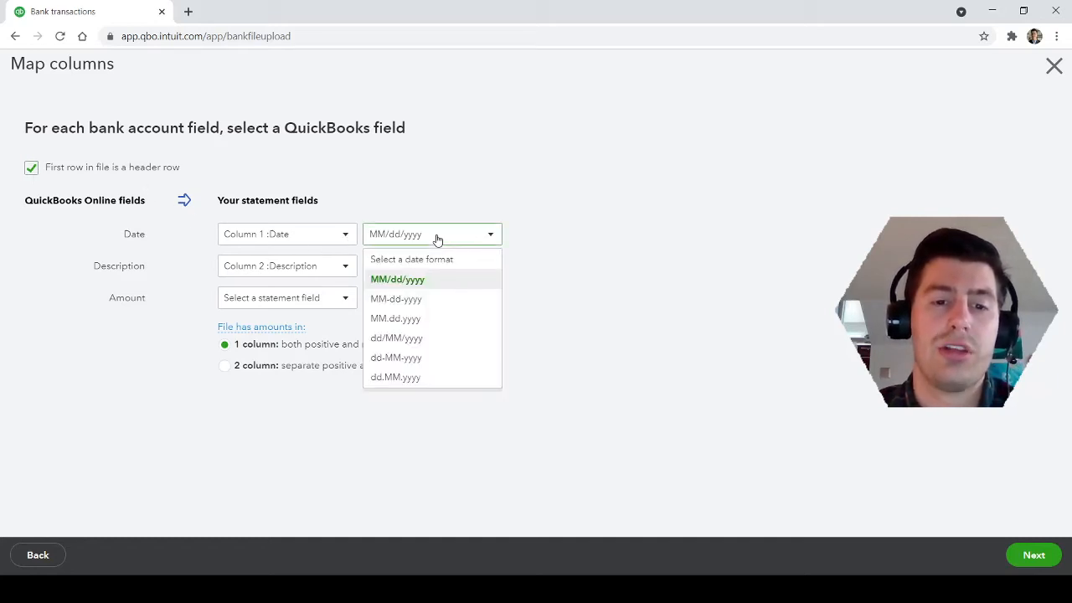
left_click(345, 239)
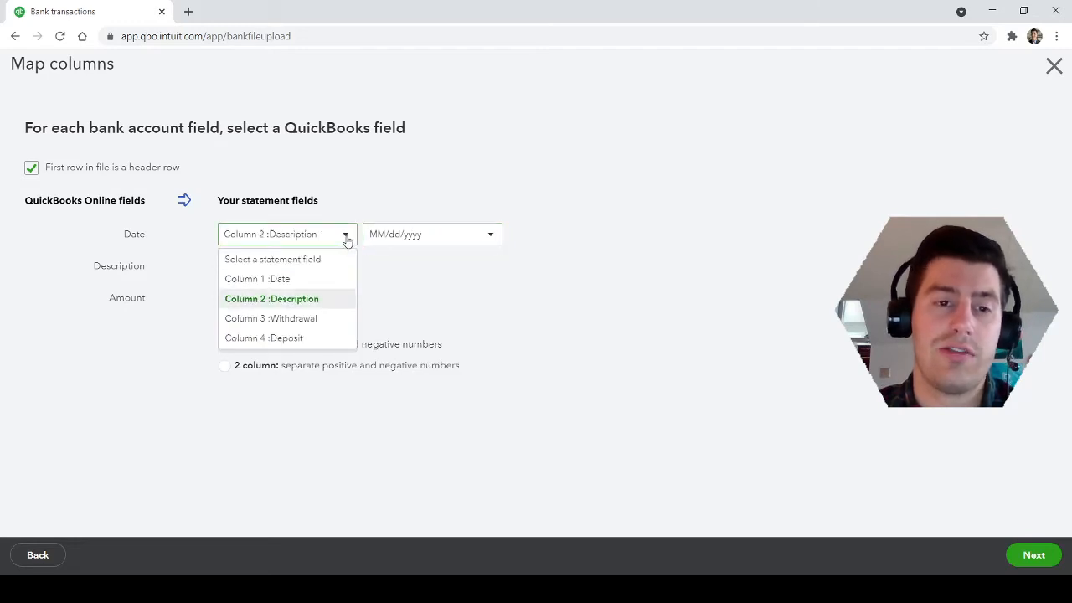
left_click(312, 282)
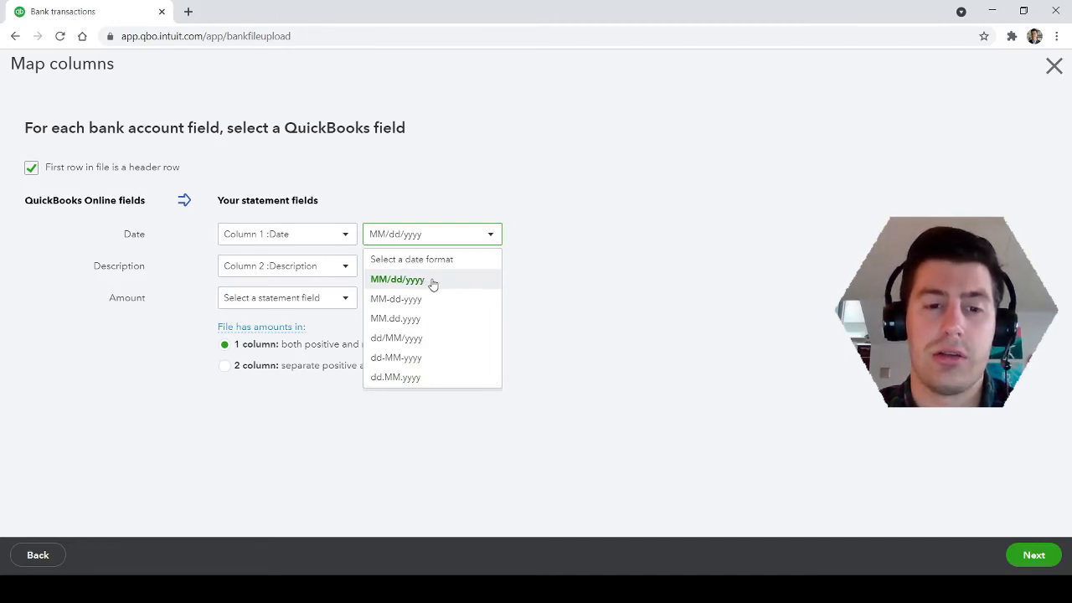
left_click(432, 283)
left_click(336, 270)
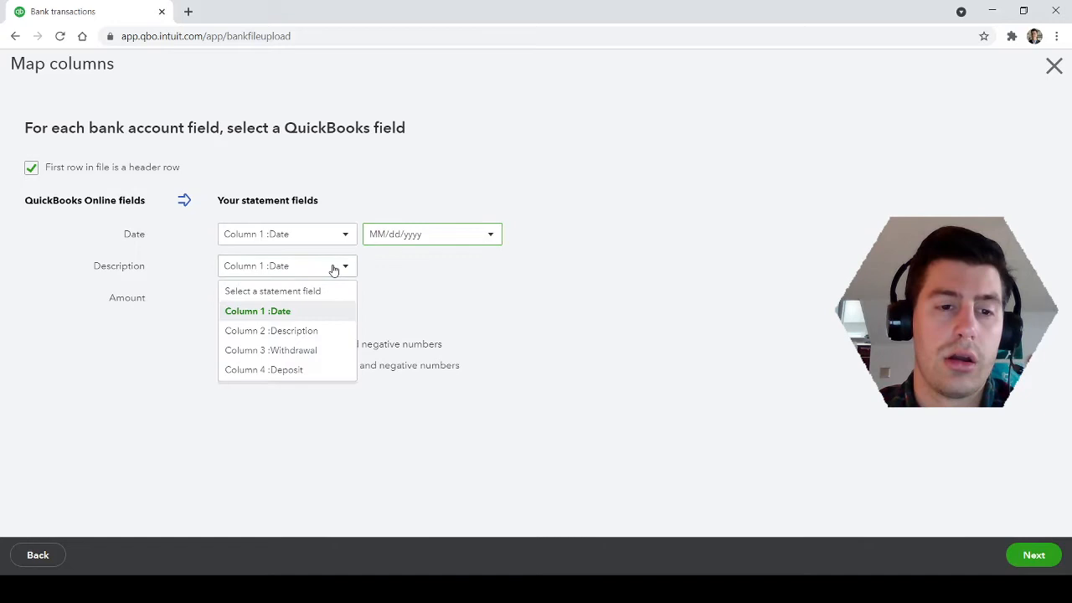
left_click(287, 331)
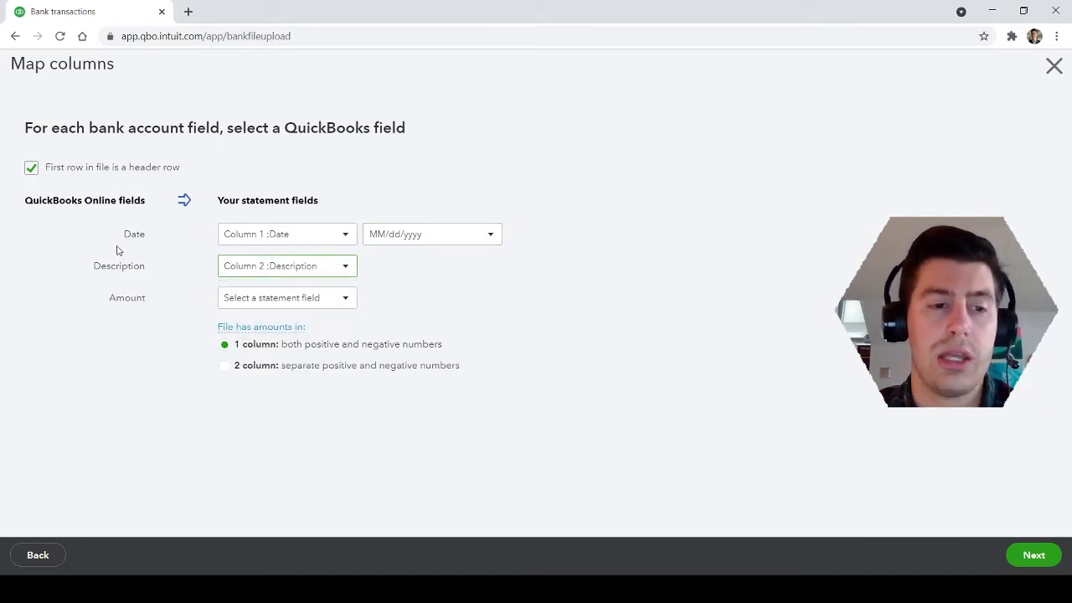
left_click_drag(125, 234, 147, 236)
left_click_drag(92, 266, 155, 266)
left_click(158, 275)
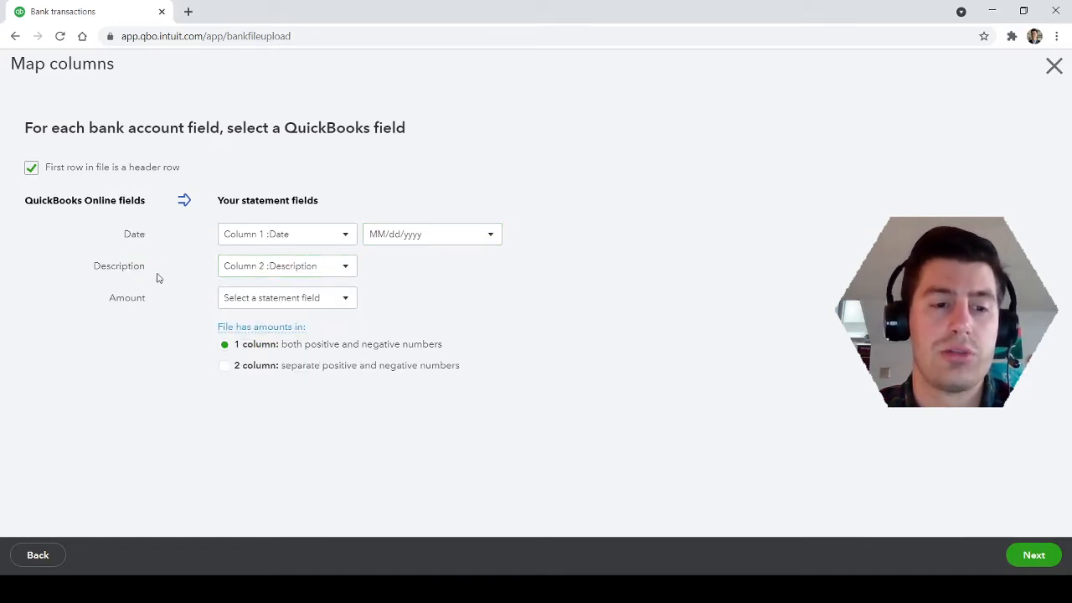
left_click_drag(110, 299, 158, 300)
left_click(166, 302)
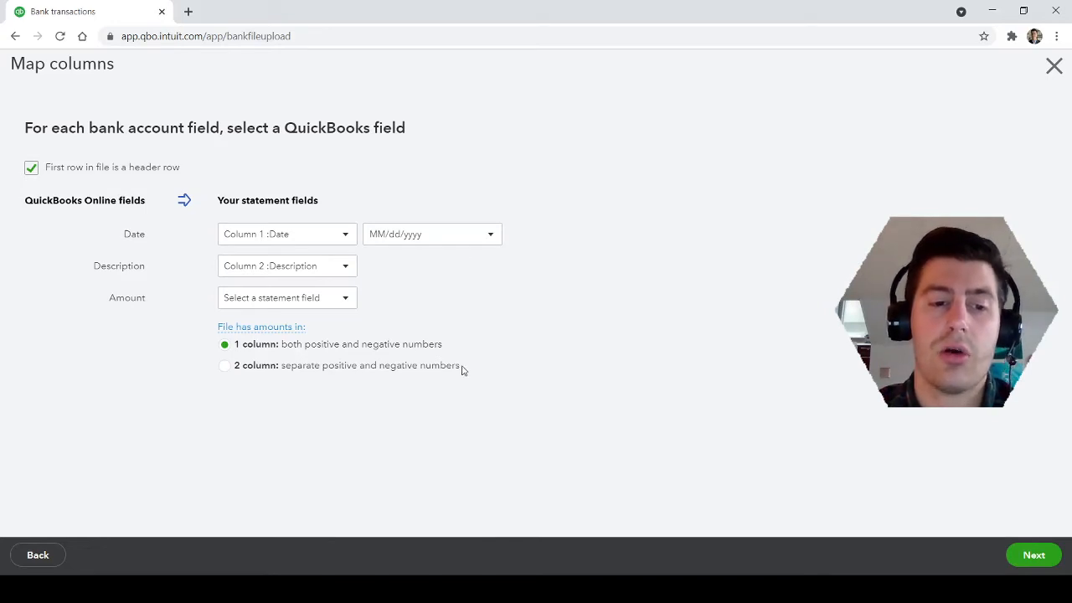
Set the file's amounts to 2 column and map Money Spent to Column 3 :Withdrawal and Money Received to Column 4 :Deposit.
left_click_drag(464, 371, 281, 369)
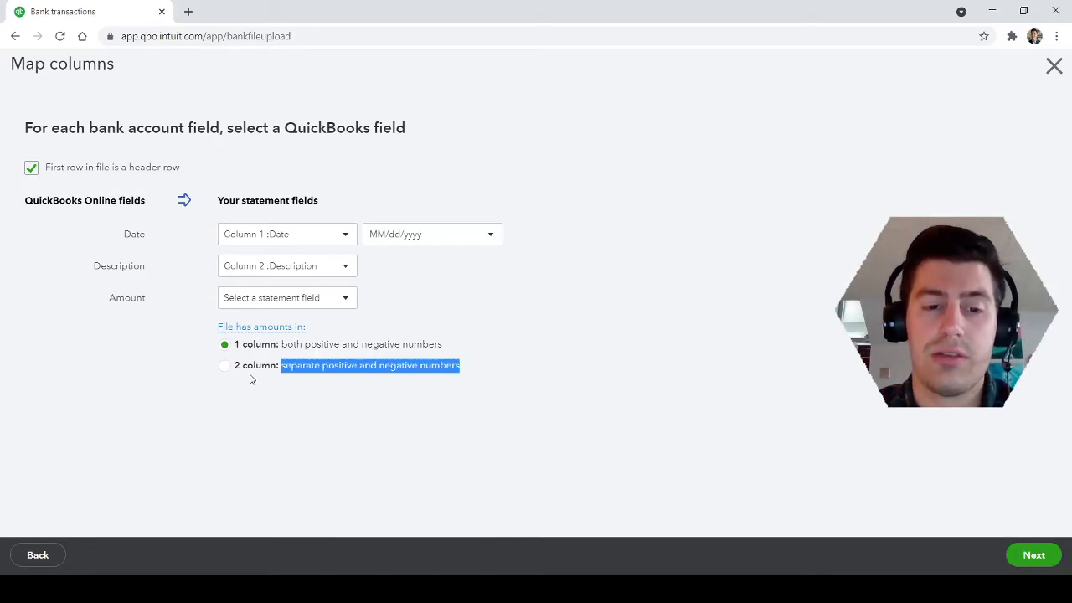
left_click(223, 370)
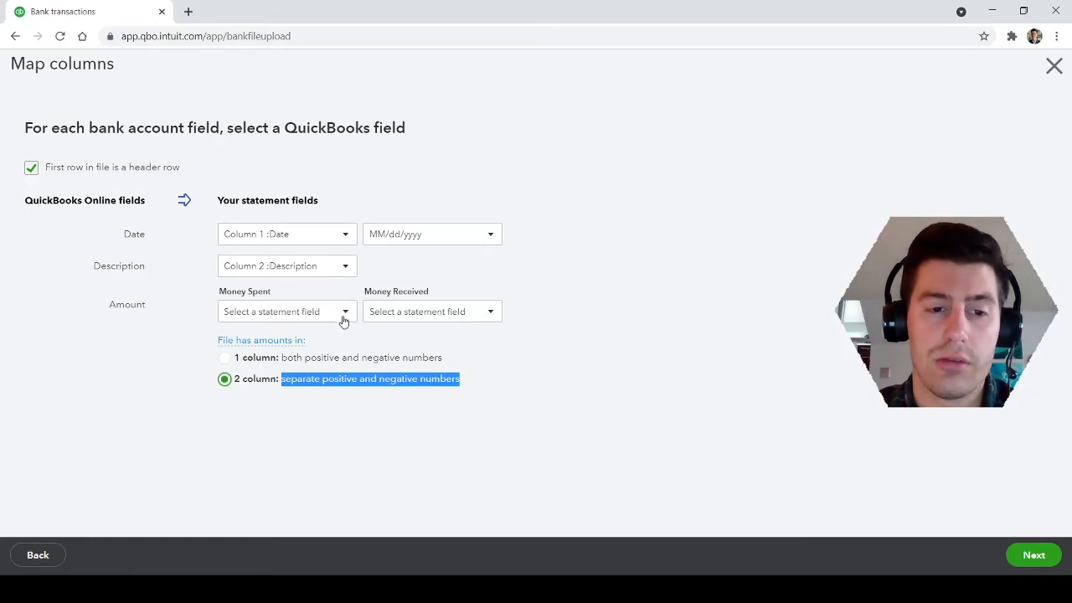
left_click_drag(275, 295, 217, 298)
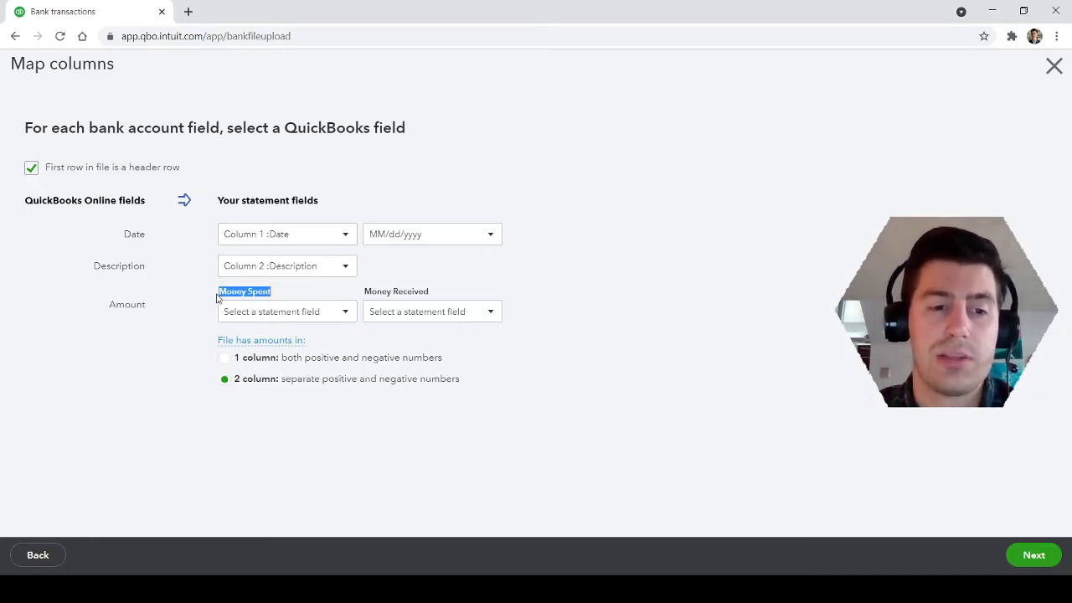
left_click(342, 311)
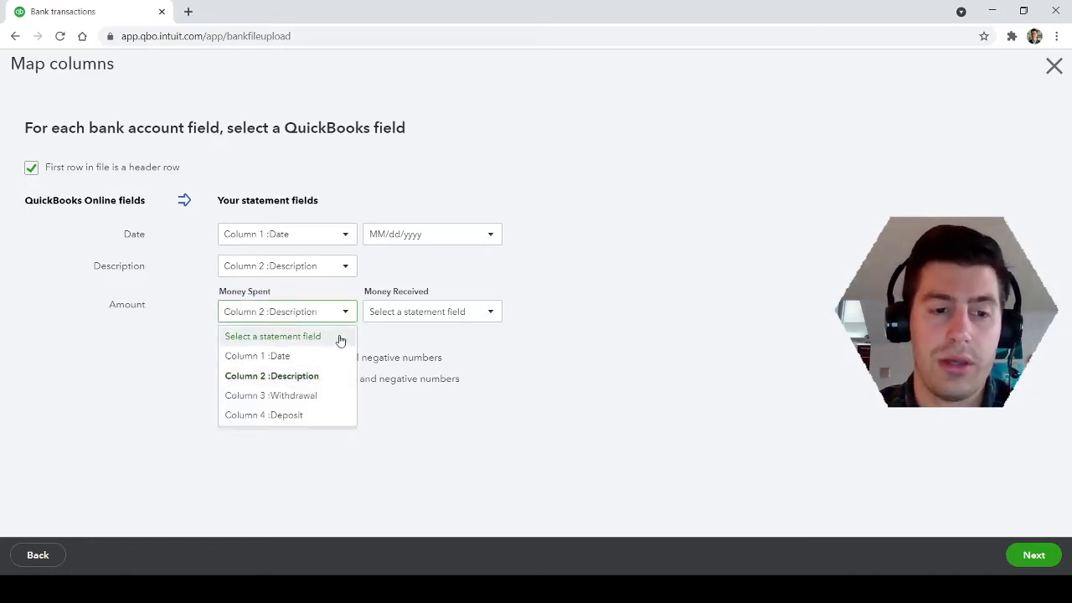
left_click(333, 400)
left_click(483, 311)
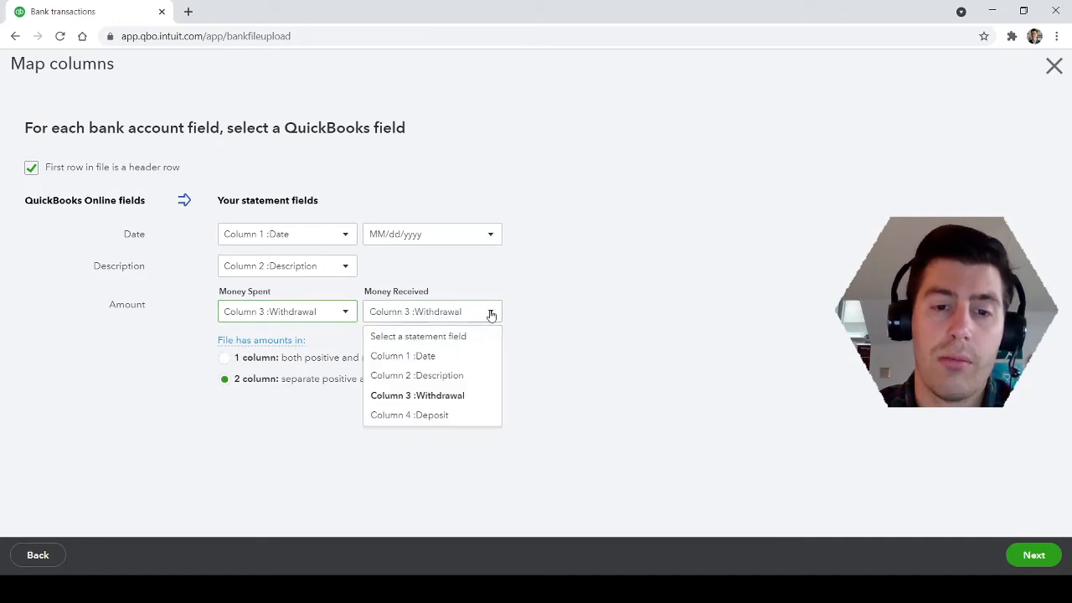
left_click(447, 419)
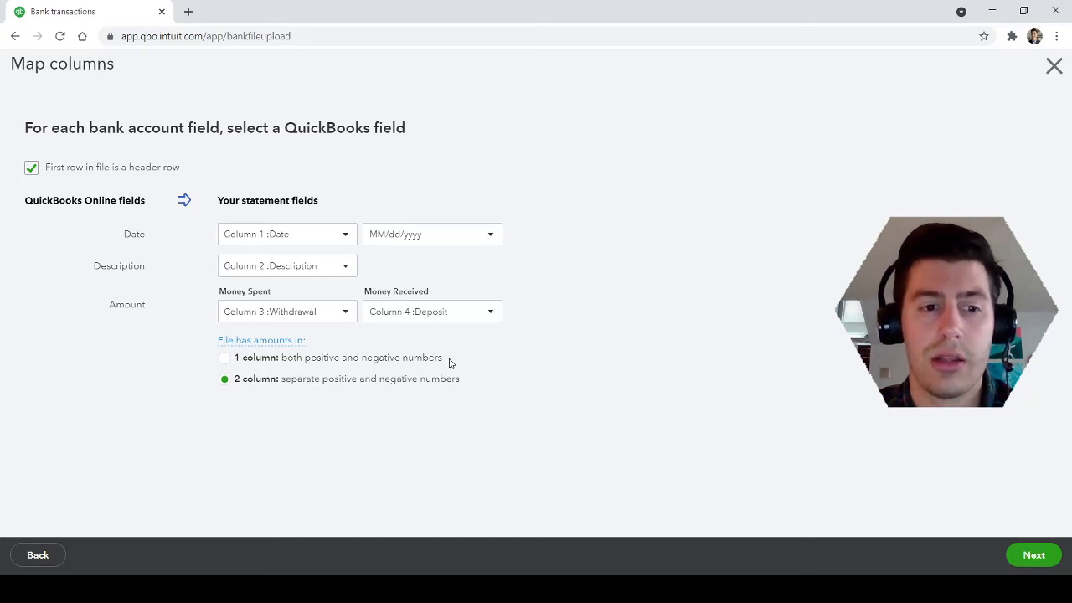
Reconfirm Withdrawal for Money Spent and Deposit for Money Received, and continue to the selection of transactions for import.
left_click_drag(460, 378, 262, 379)
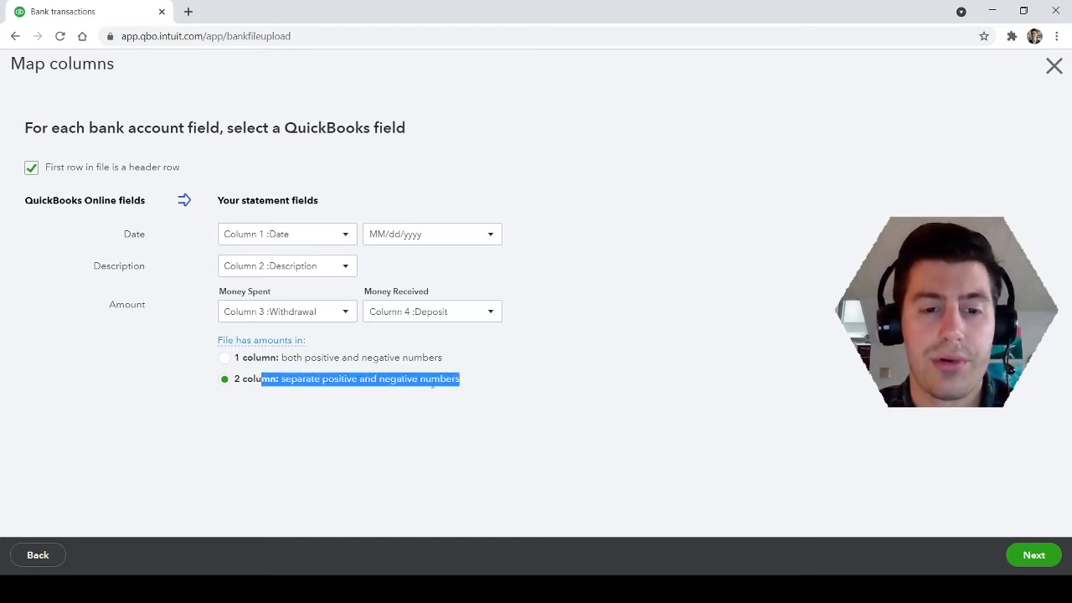
left_click(471, 383)
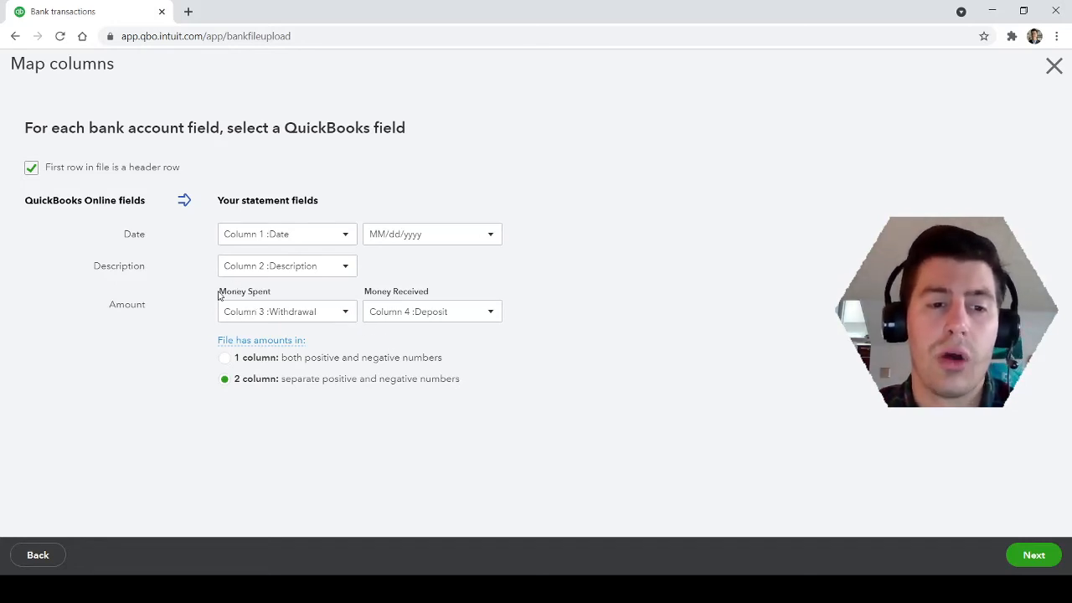
left_click(344, 313)
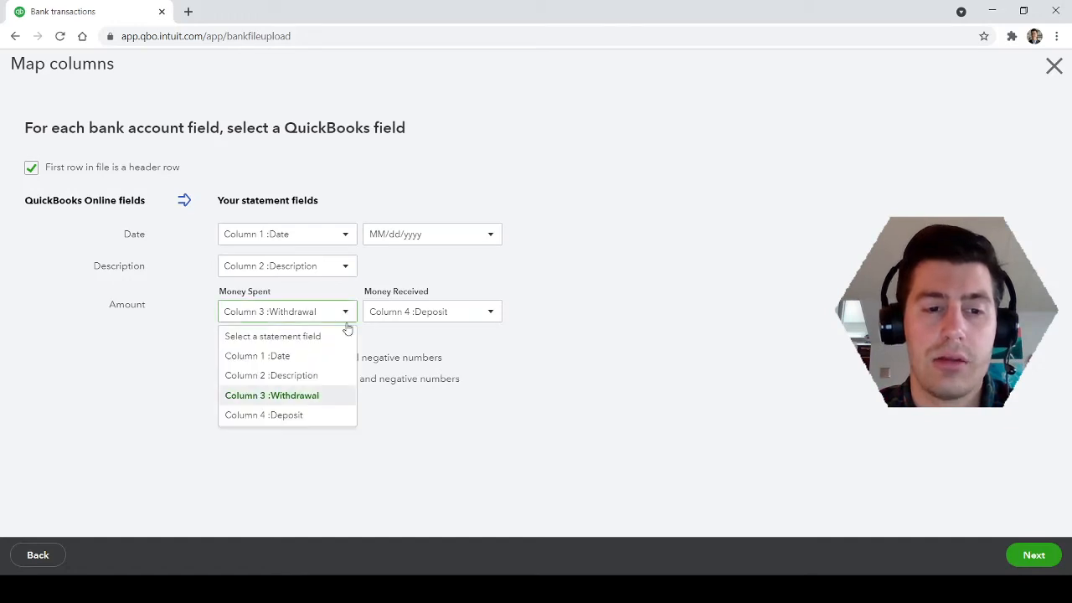
left_click(324, 404)
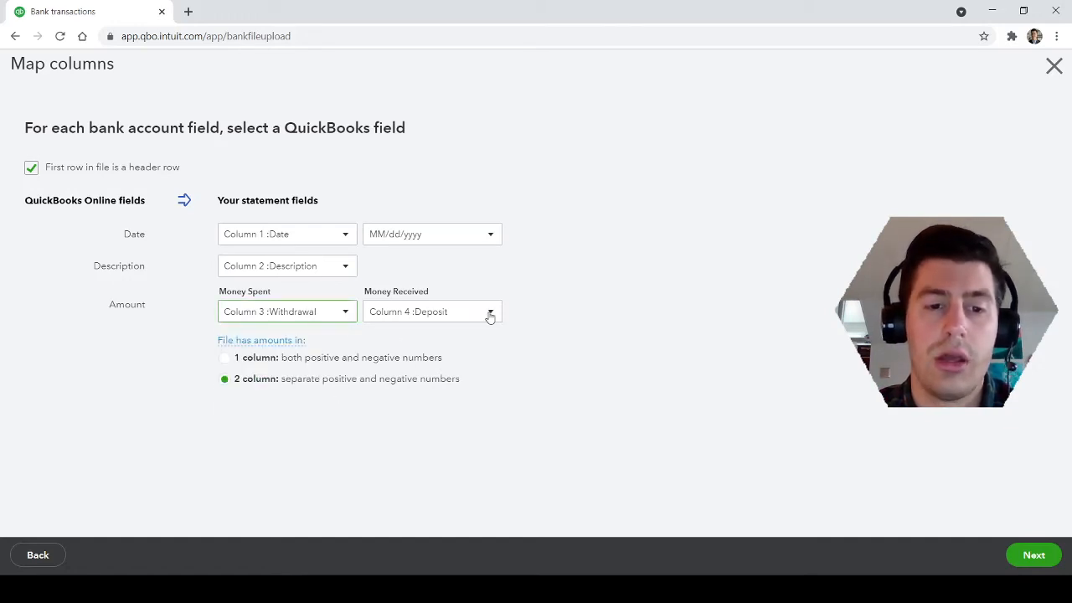
left_click(424, 313)
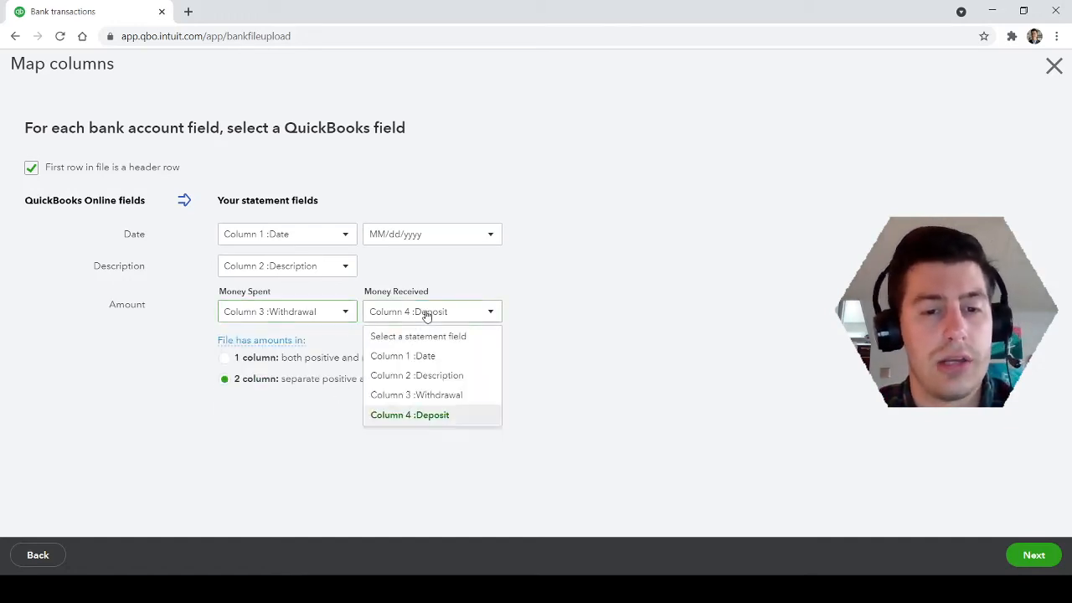
left_click(443, 416)
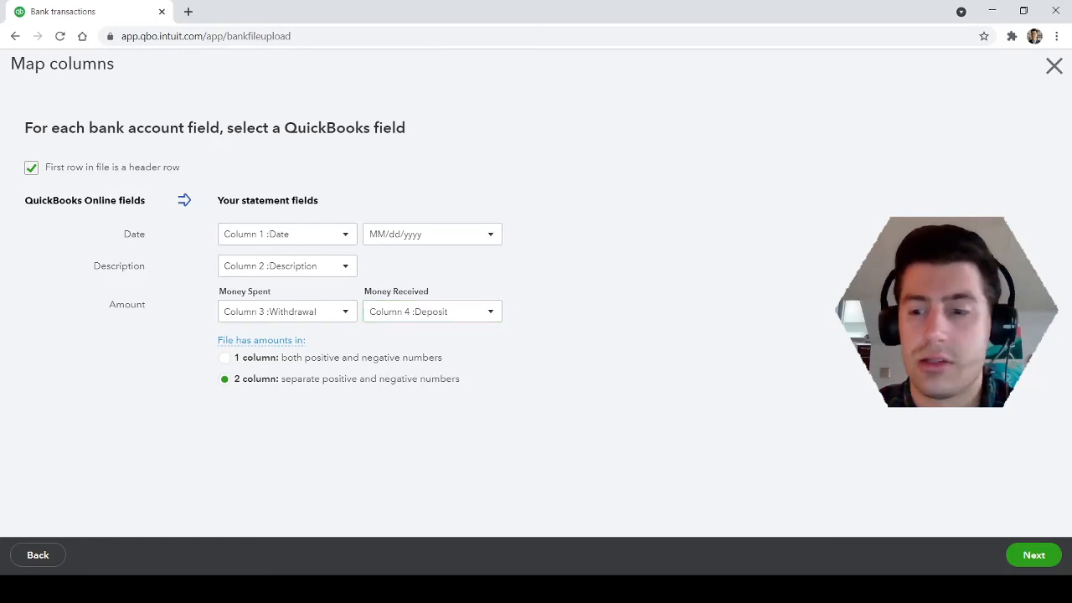
left_click(1034, 556)
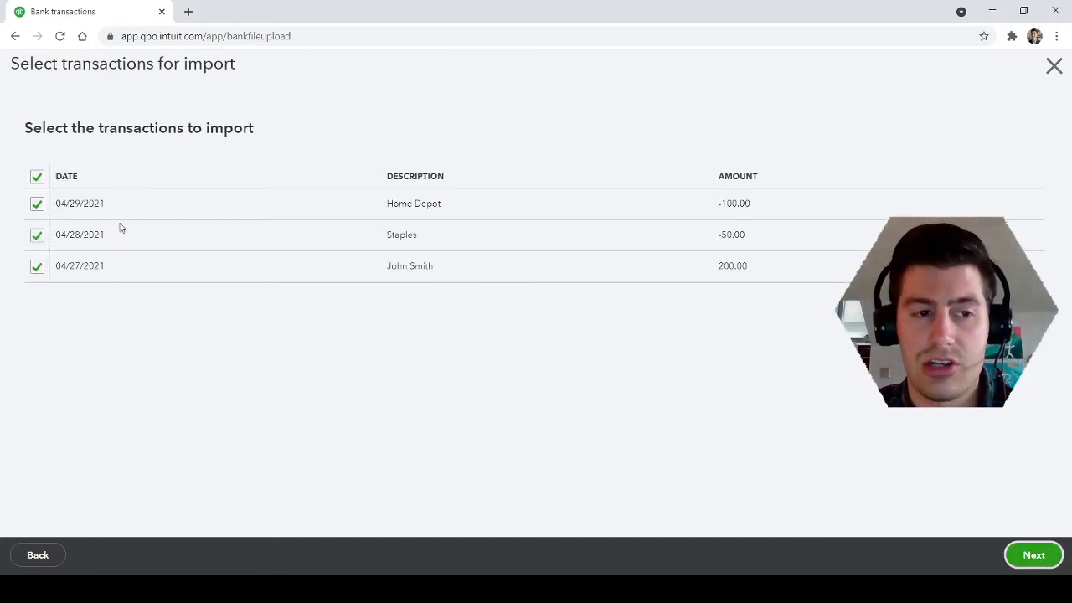
Exclude the Home Depot and Staples transactions from the import, and select all transactions again.
left_click(38, 207)
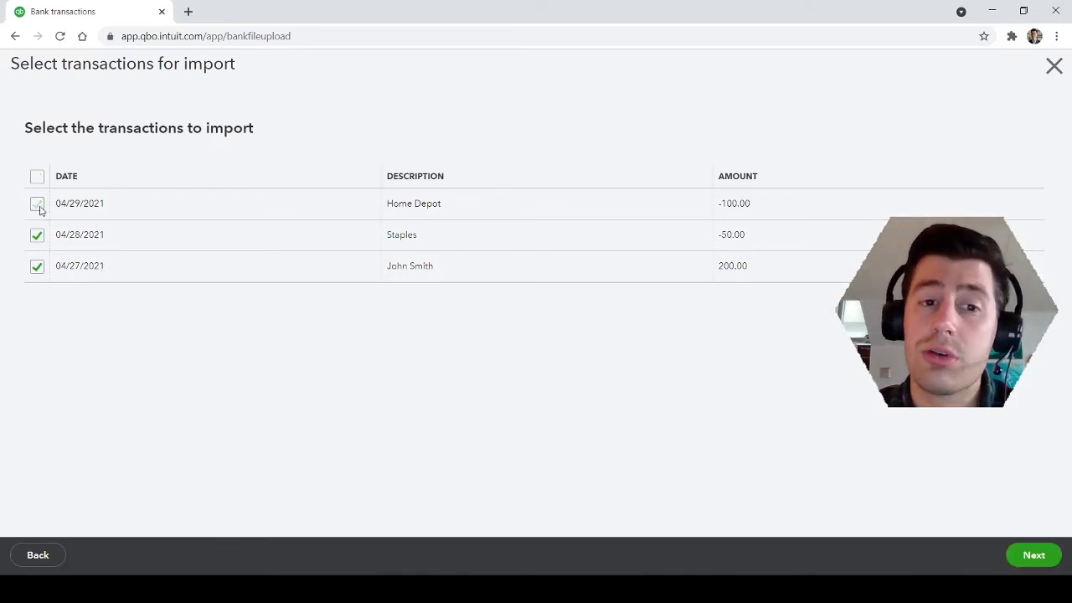
left_click(39, 208)
left_click(38, 208)
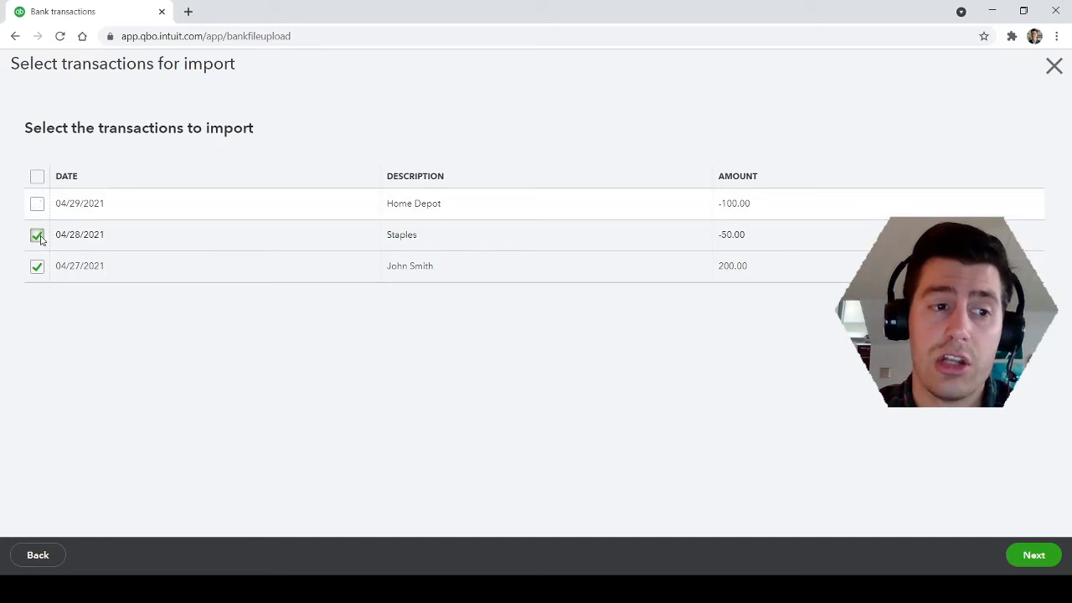
left_click(37, 235)
left_click(36, 175)
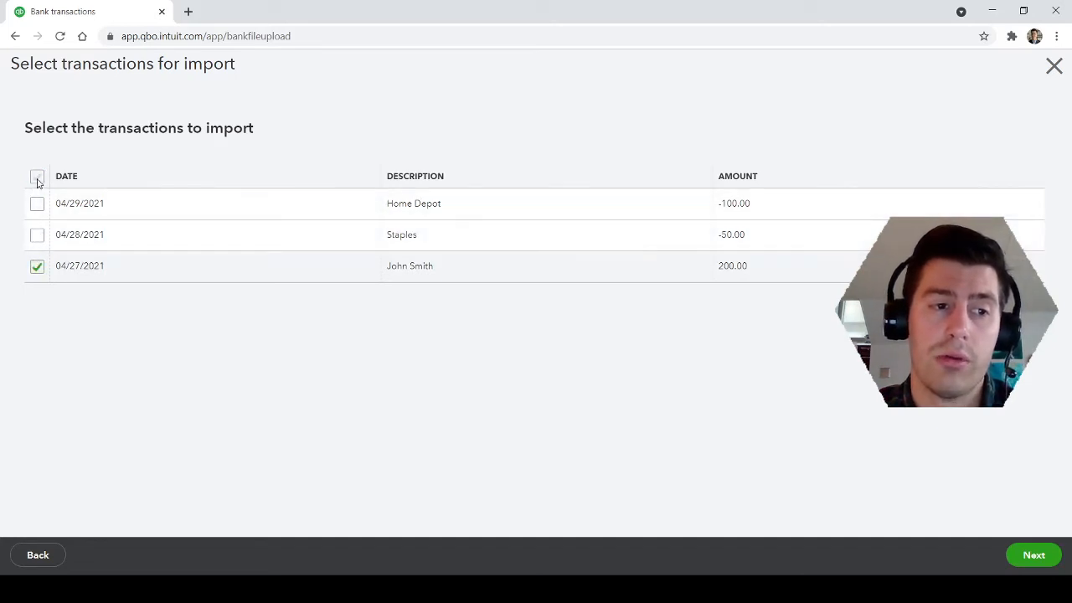
left_click(37, 176)
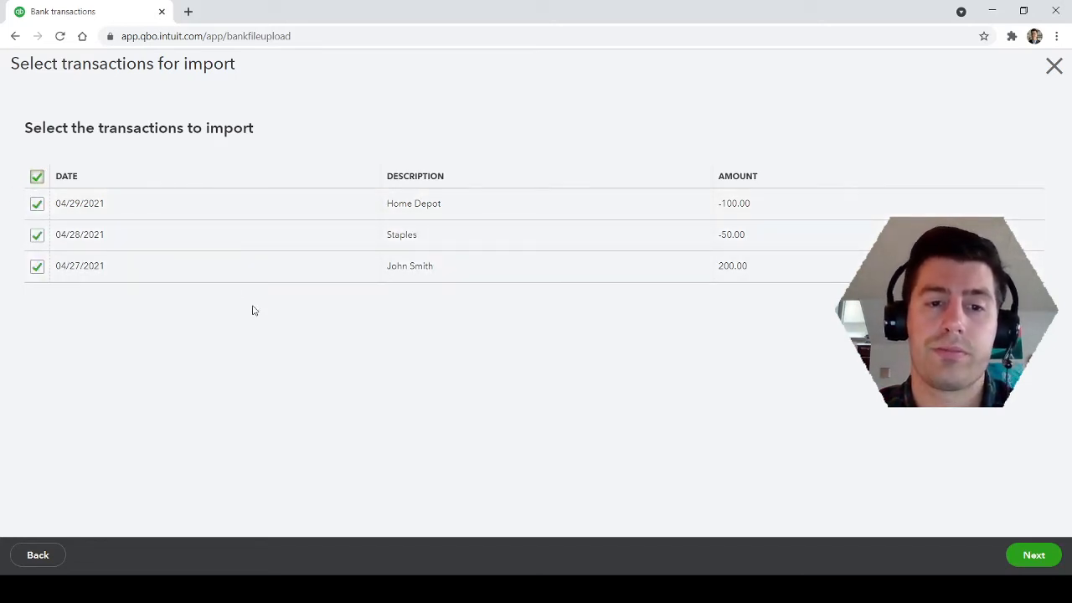
Import all selected transactions and finish the upload to reach the banking page for Checking 2.
left_click(1032, 557)
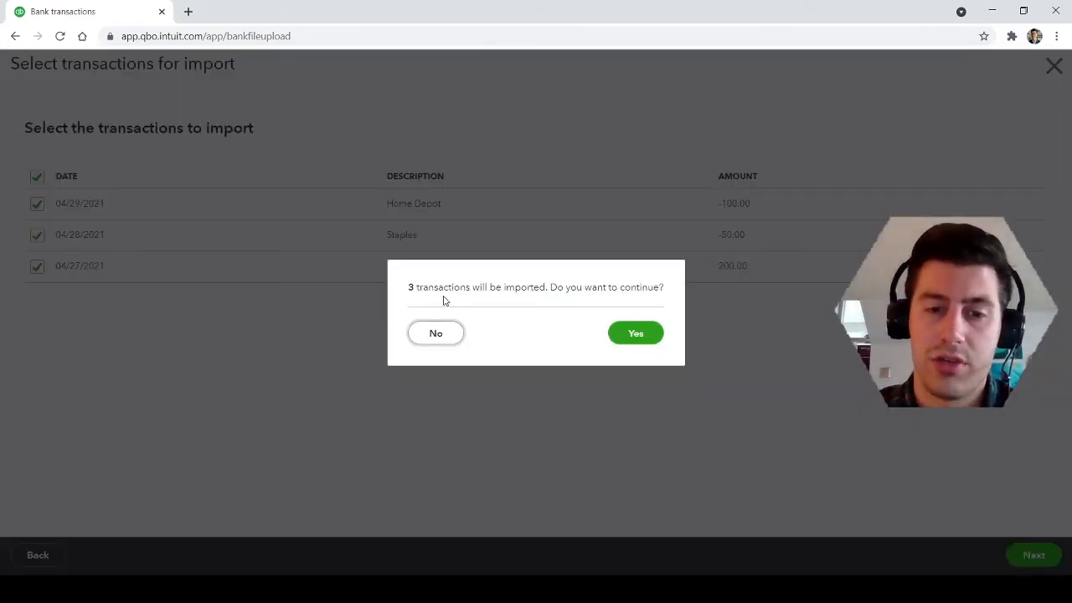
left_click(628, 334)
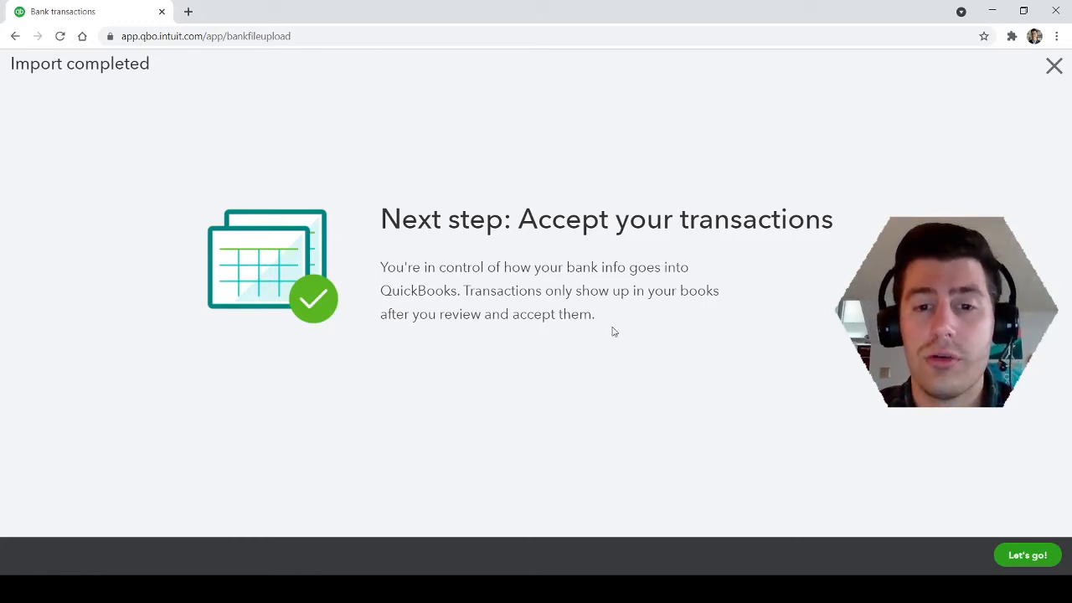
left_click(1035, 565)
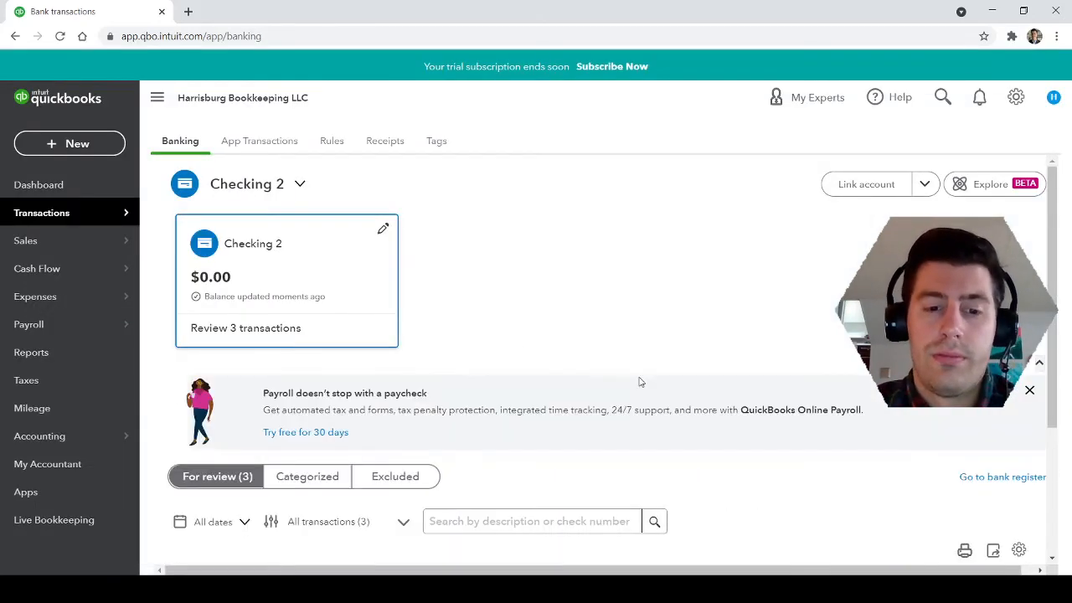
Dismiss the payroll promotion and bring the list of imported transactions for review into view.
left_click(1029, 390)
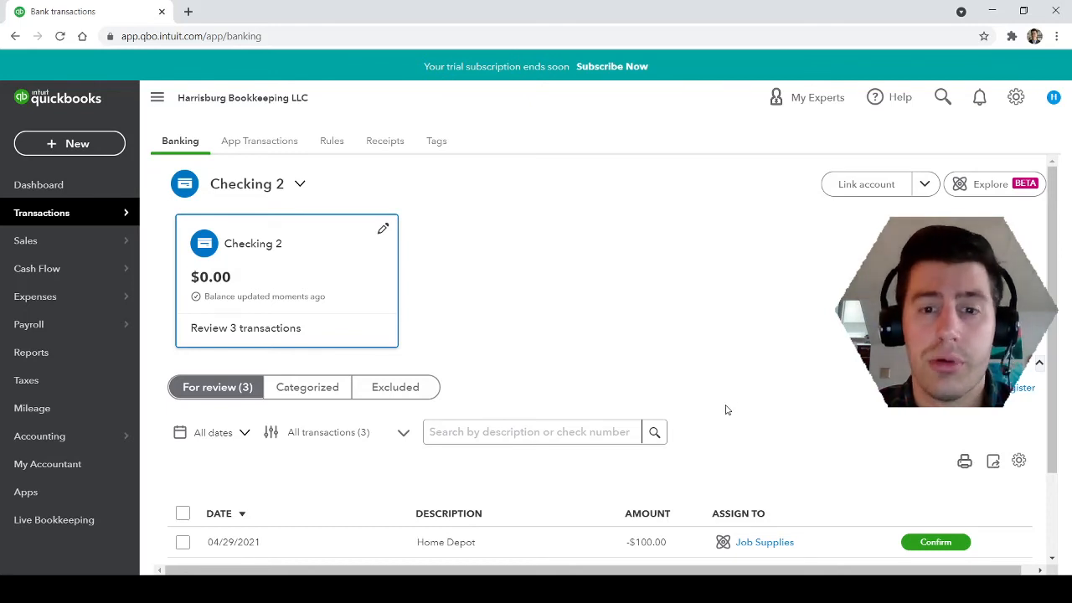
scroll(712, 444, "down", 2)
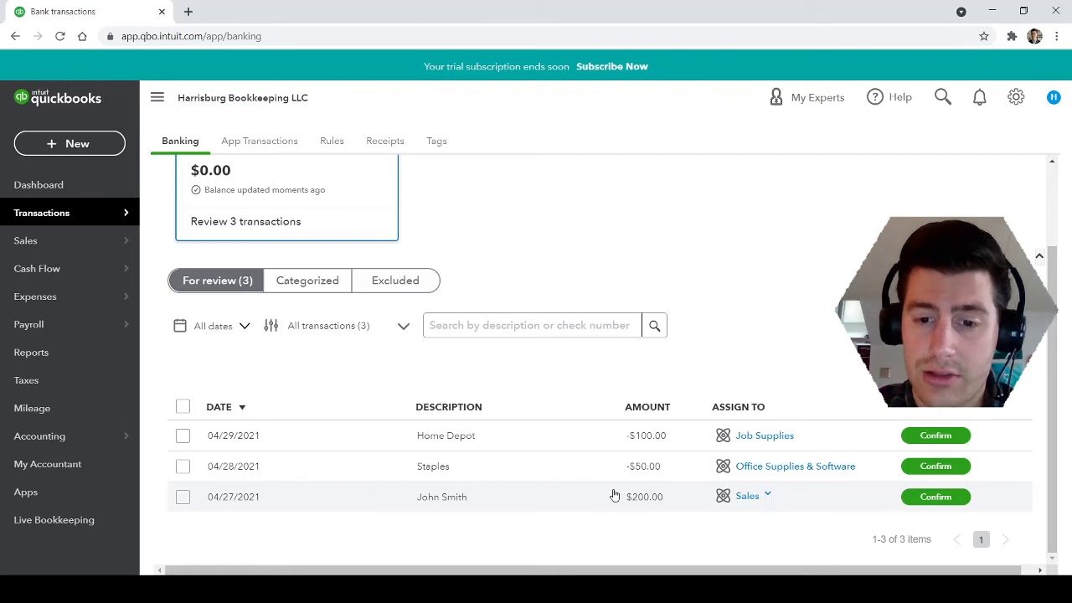
Expand the Home Depot transaction and check which payees are offered for its vendor/customer.
left_click(463, 444)
scroll(463, 443, "down", 3)
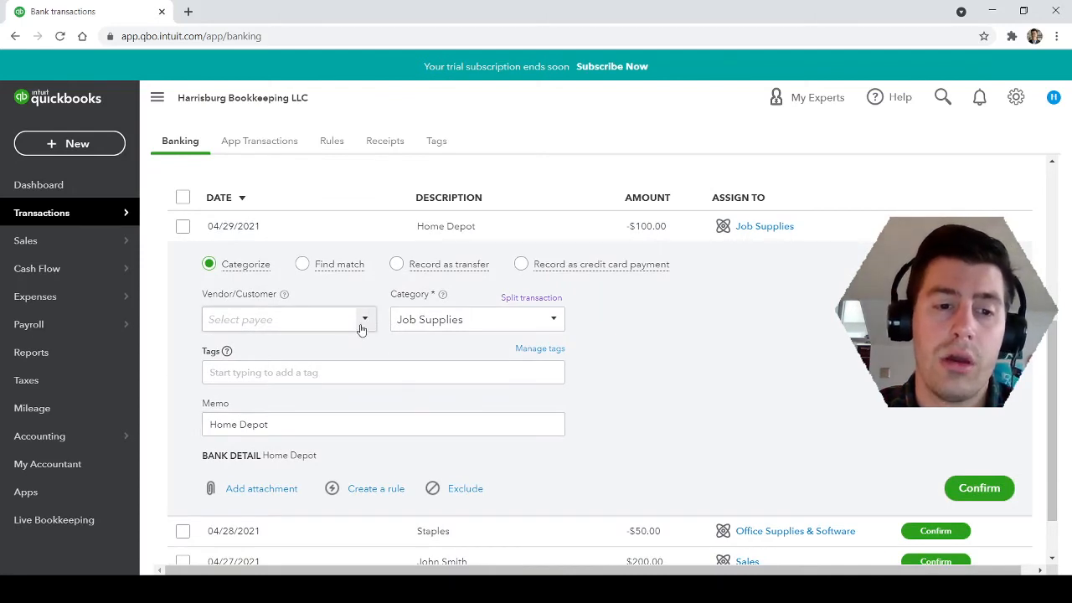
left_click(365, 324)
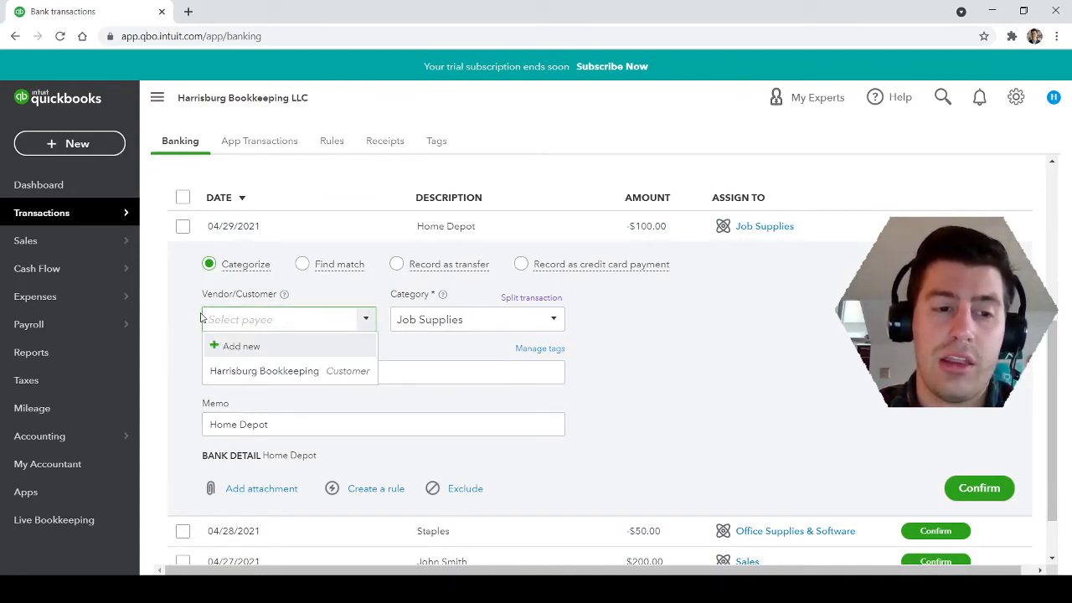
left_click_drag(204, 302, 303, 298)
left_click(303, 298)
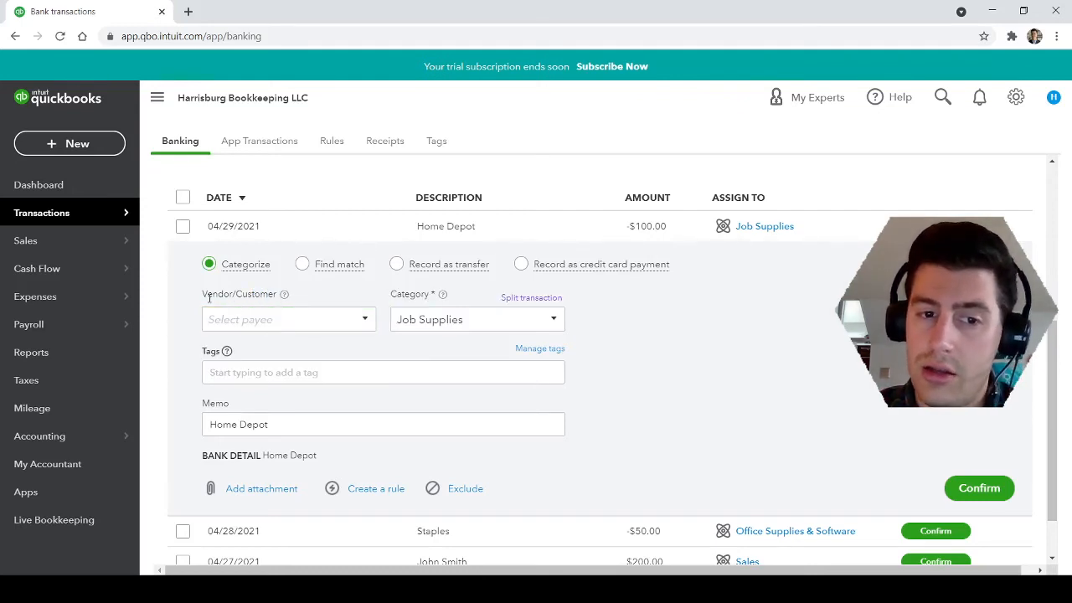
Examine the categories available for the Home Depot transaction and keep Job Supplies selected.
left_click(554, 320)
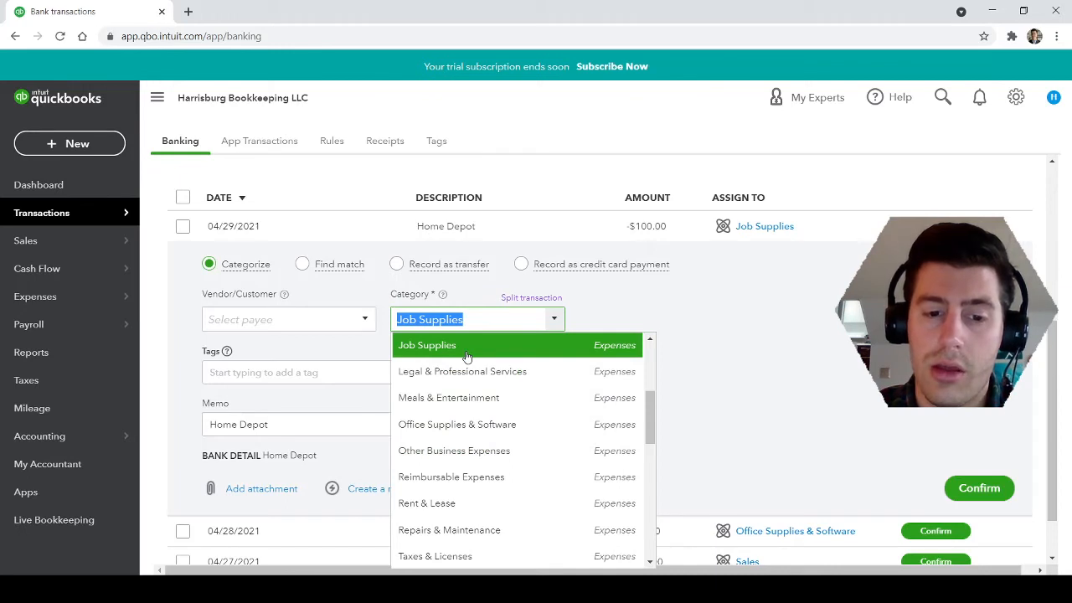
left_click_drag(650, 410, 648, 373)
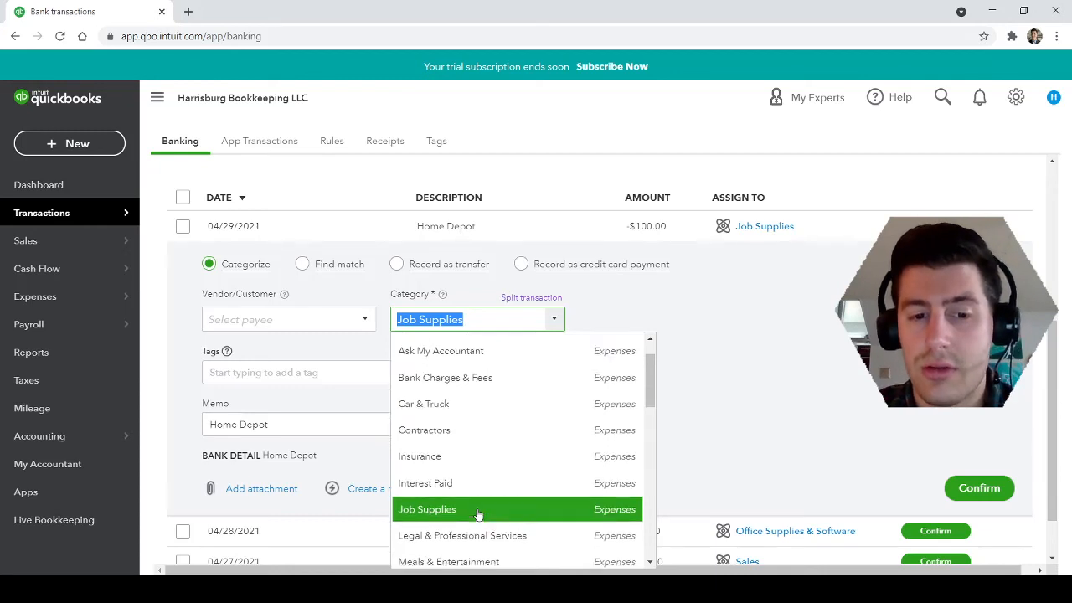
scroll(478, 513, "up", 1)
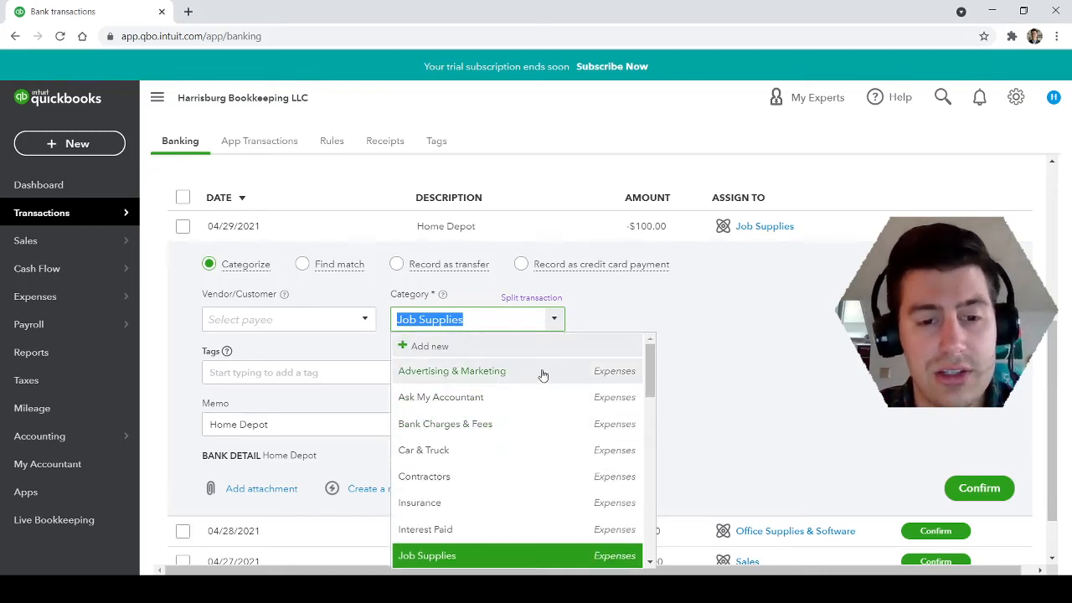
scroll(540, 469, "down", 3)
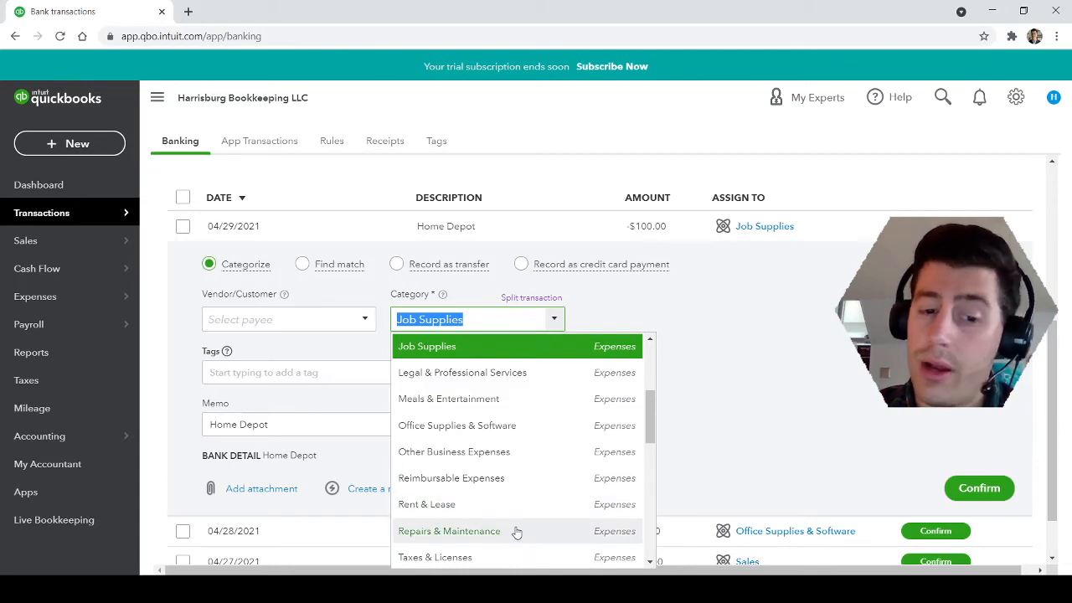
scroll(517, 533, "down", 3)
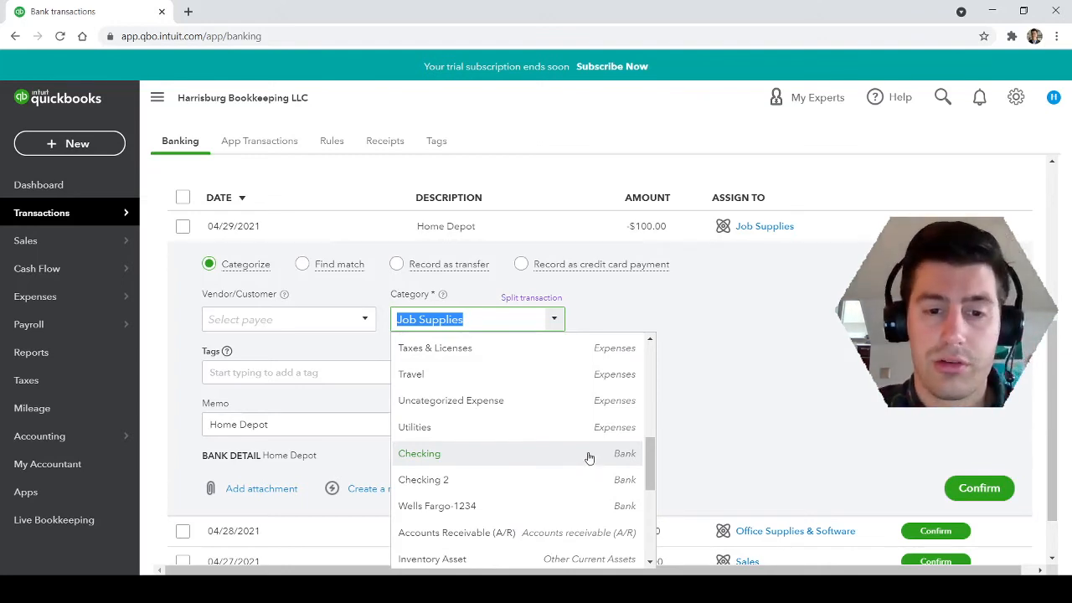
scroll(586, 453, "up", 1)
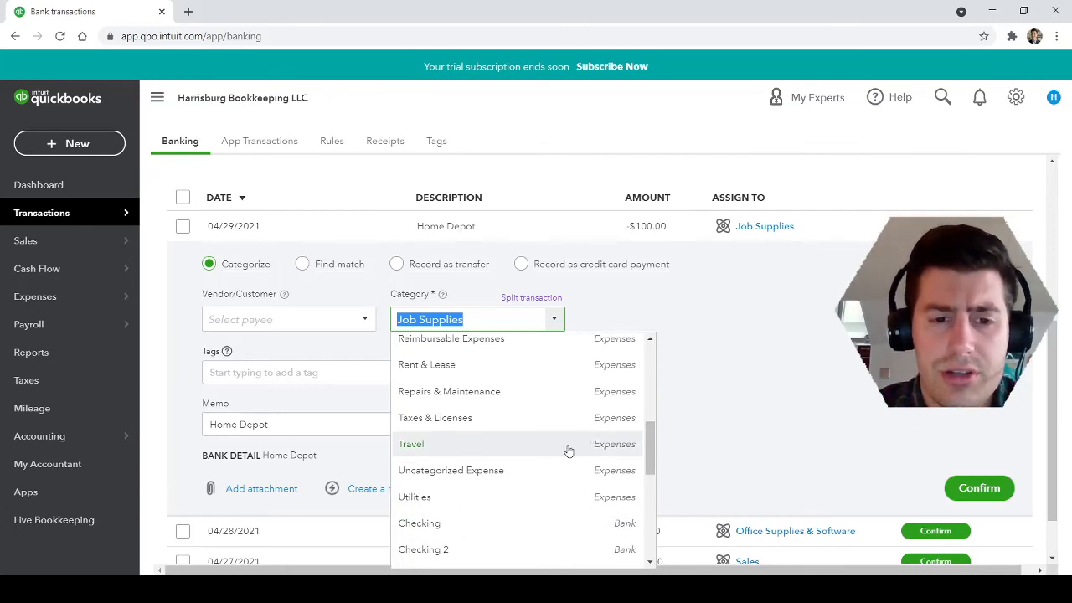
scroll(577, 446, "up", 1)
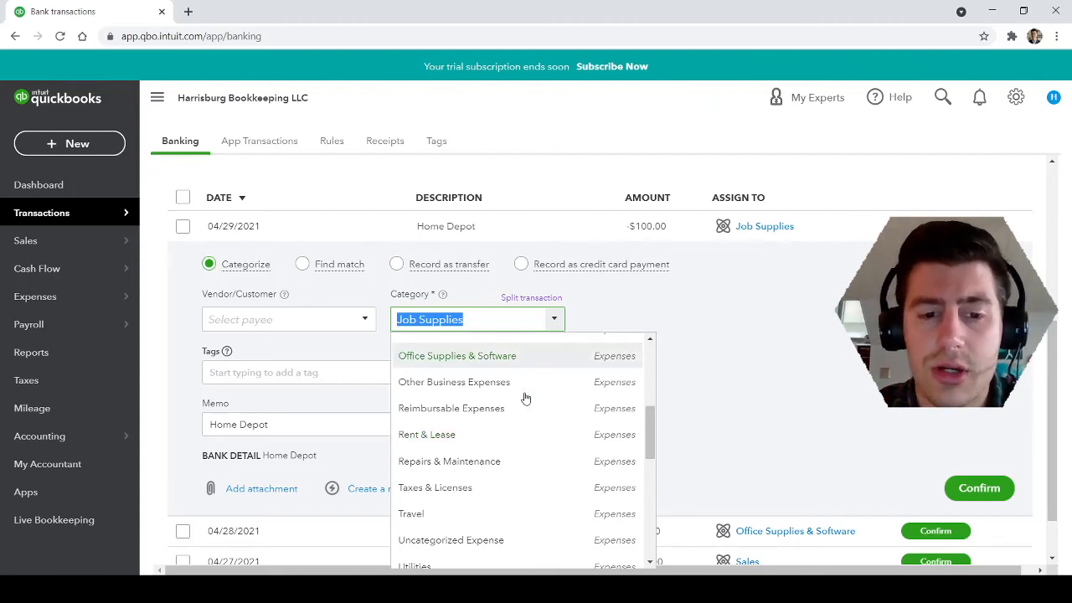
scroll(533, 465, "up", 5)
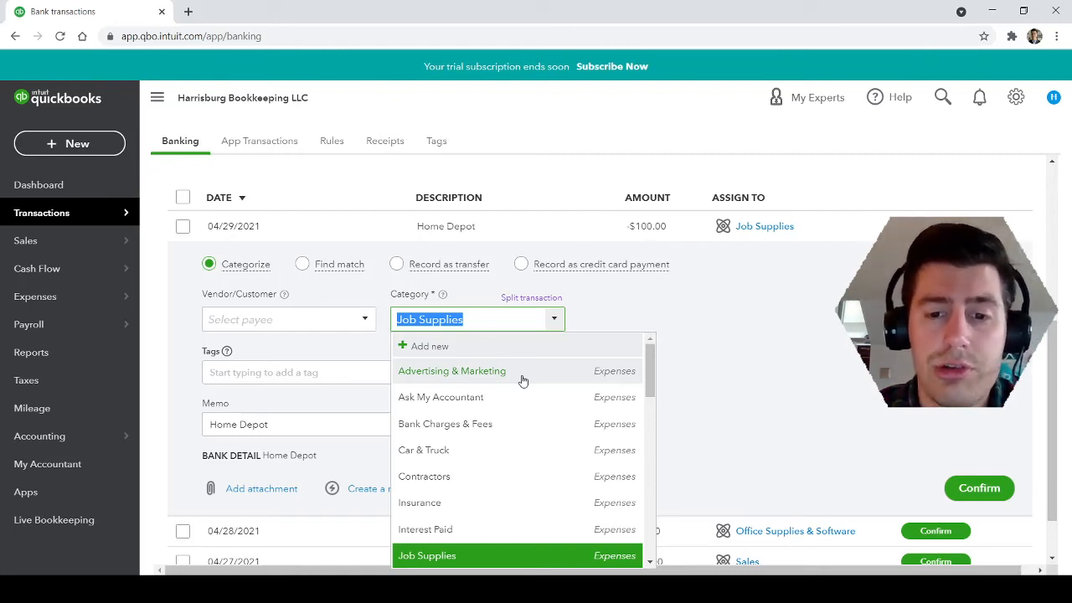
left_click(496, 557)
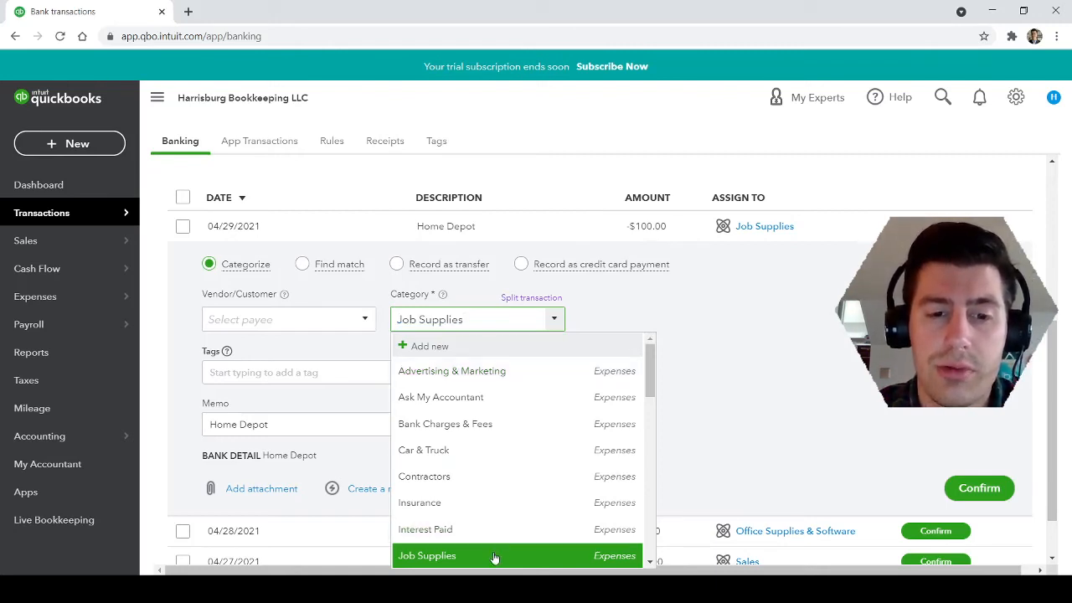
Start adding a new category from the Home Depot transaction, with Expenses as the account type.
left_click(557, 321)
scroll(510, 436, "up", 3)
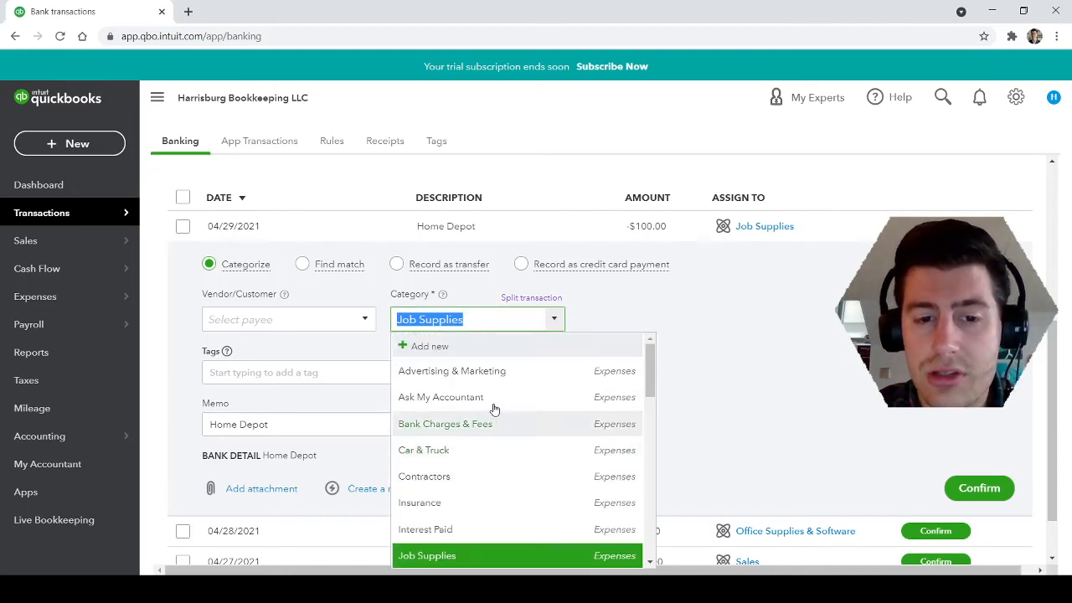
left_click(435, 352)
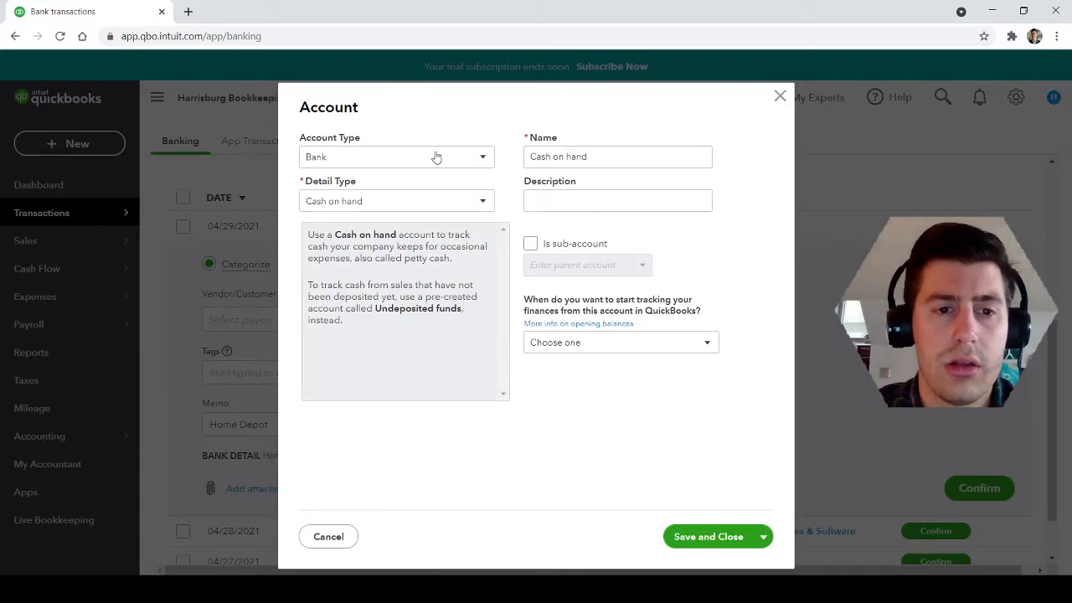
left_click(477, 159)
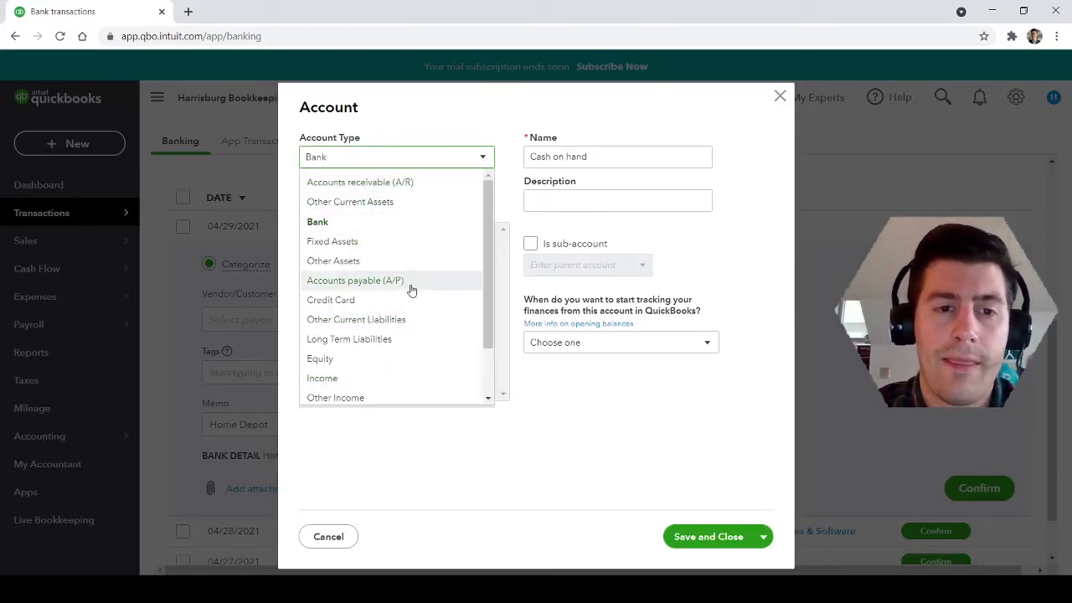
scroll(393, 335, "down", 1)
left_click(373, 383)
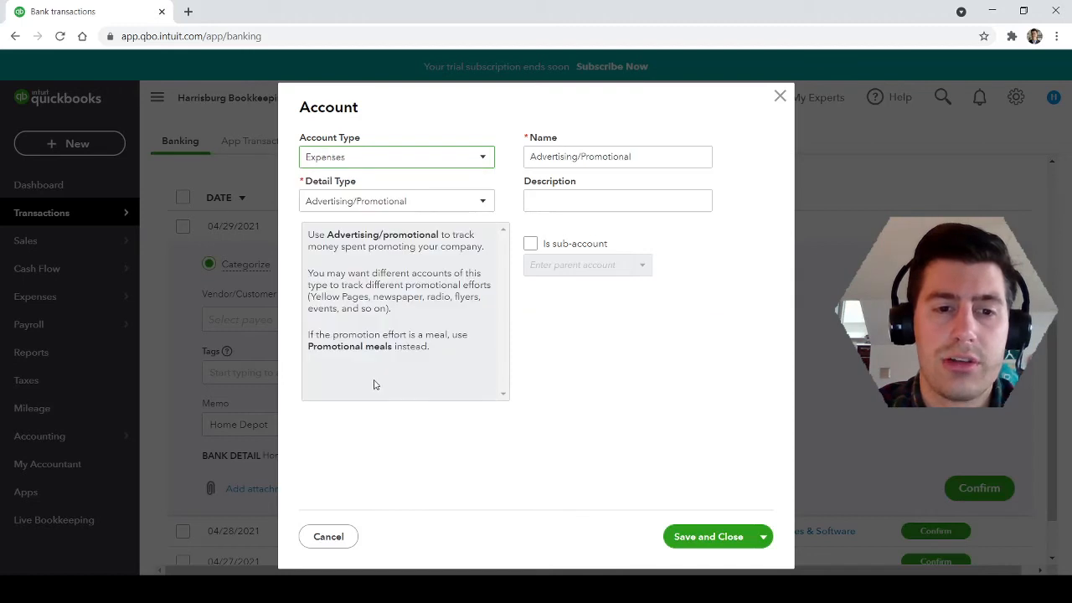
Look through the detail types for the new expense account and choose Cost of Labor.
left_click(483, 201)
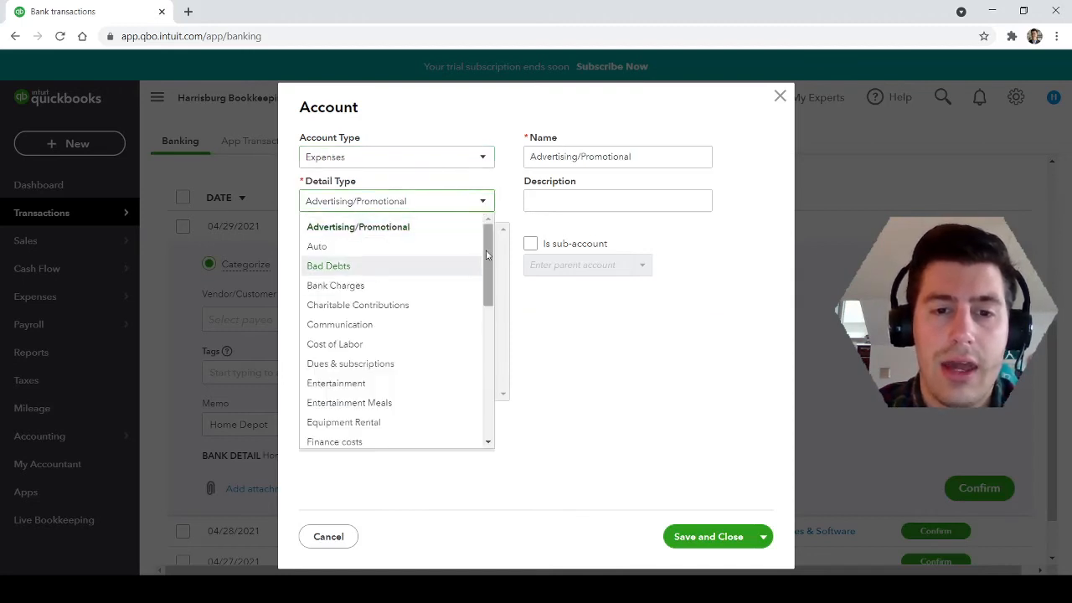
left_click_drag(485, 255, 503, 416)
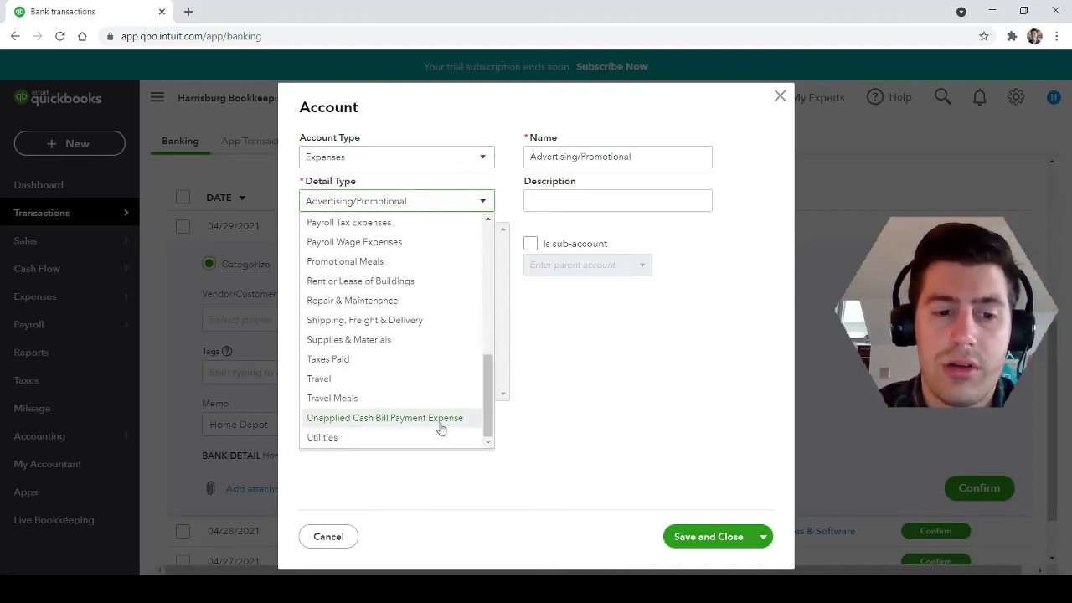
scroll(423, 353, "up", 1)
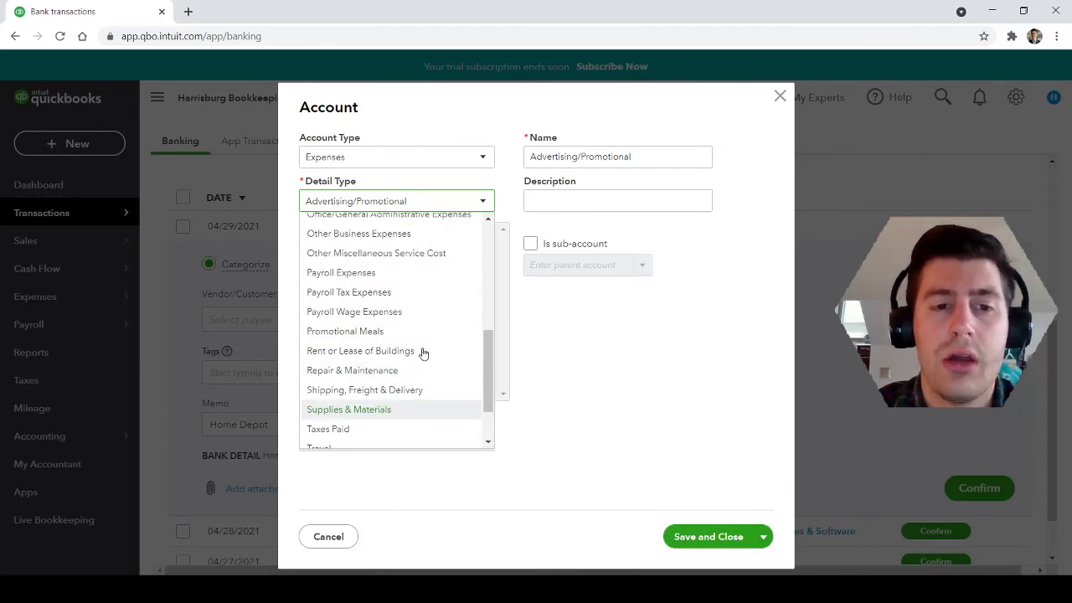
scroll(423, 353, "up", 1)
scroll(423, 349, "up", 1)
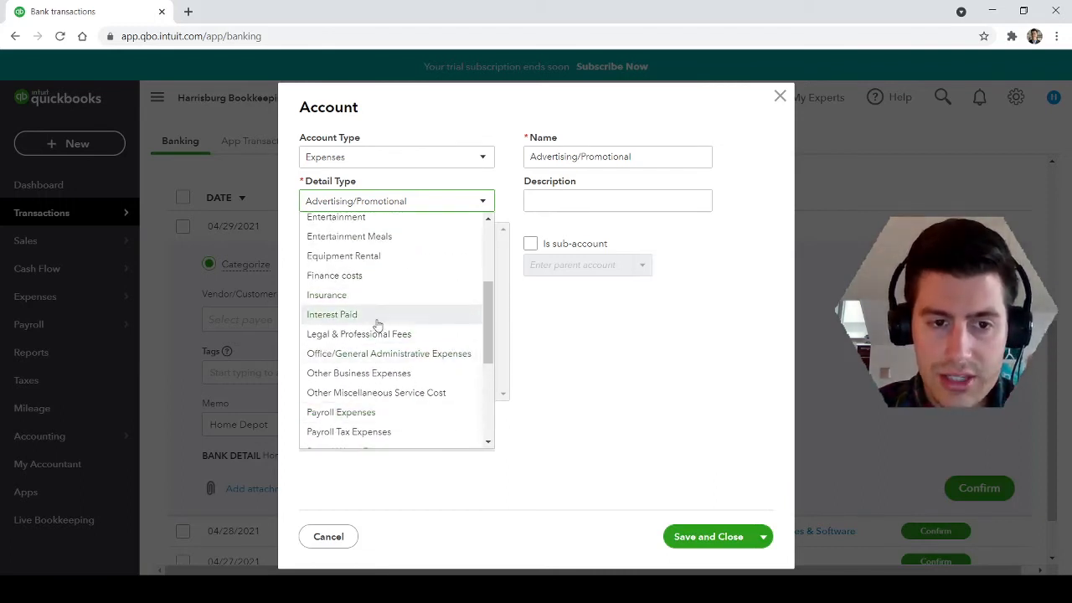
scroll(392, 343, "up", 2)
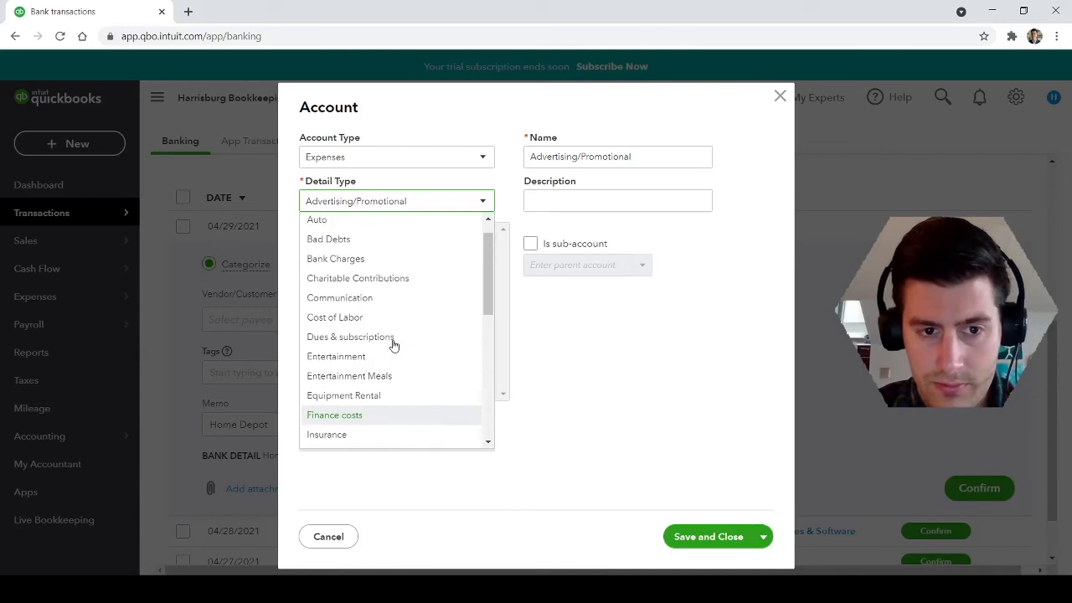
left_click(387, 320)
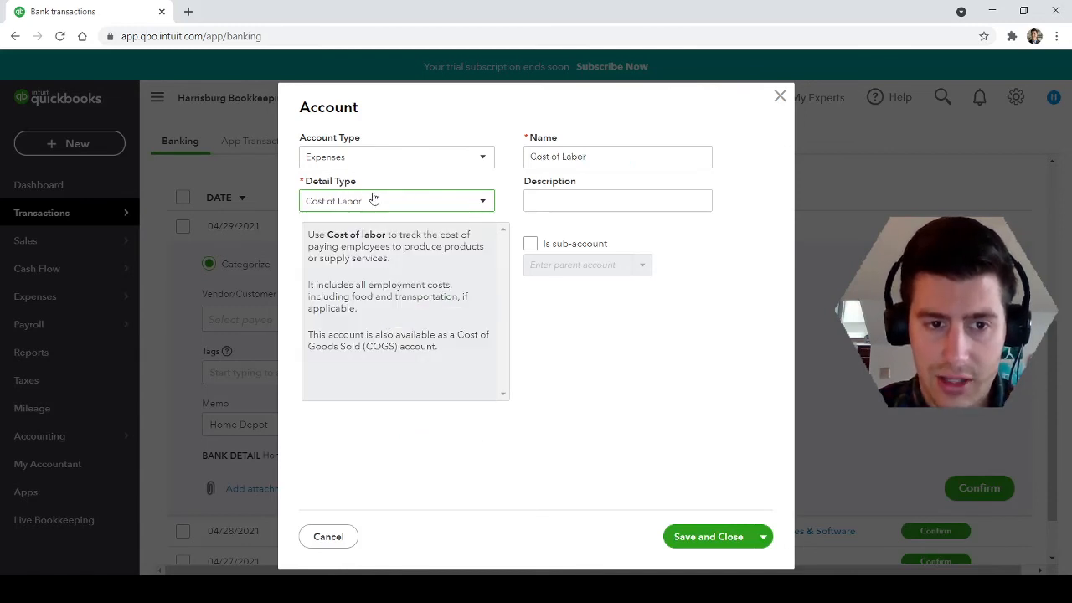
Name the new account Cost of Contractors 1099, and close the account form without saving.
triple_click(609, 158)
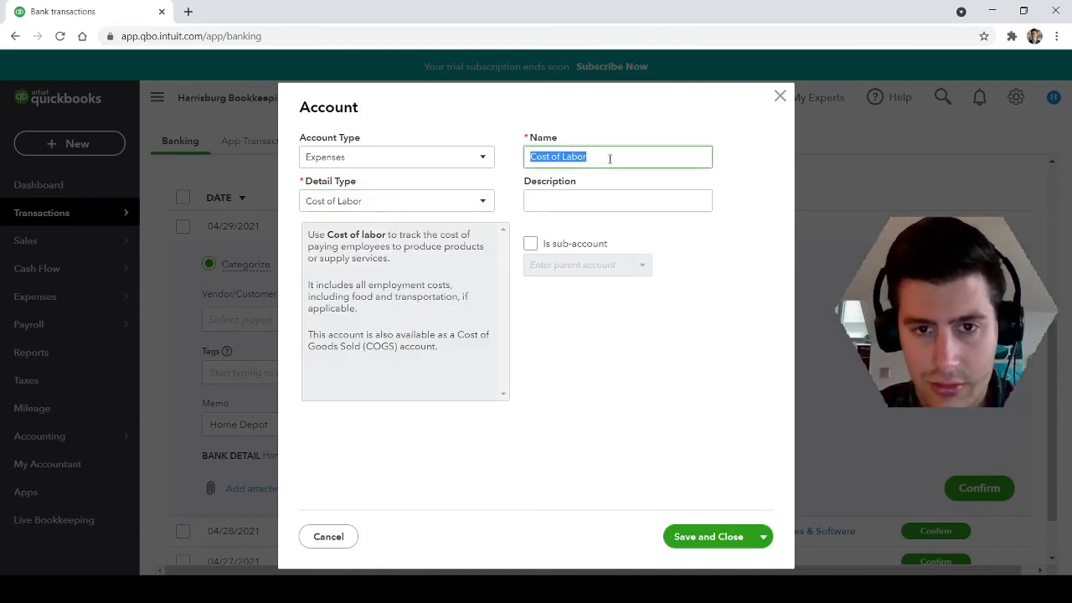
left_click(609, 159)
left_click_drag(607, 159, 561, 158)
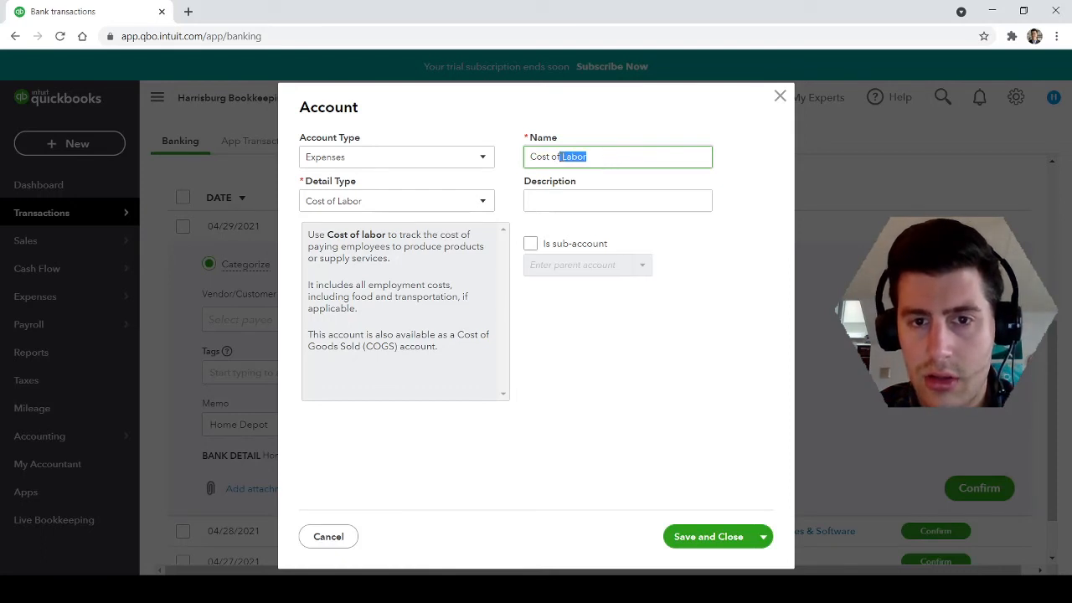
key("BackSpace")
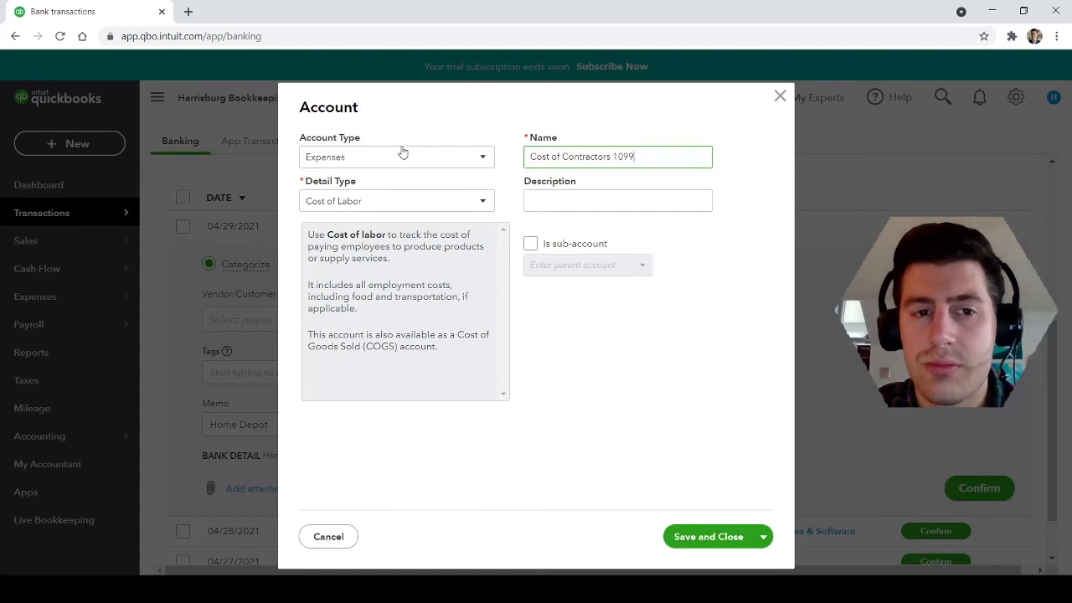
left_click_drag(362, 138, 303, 142)
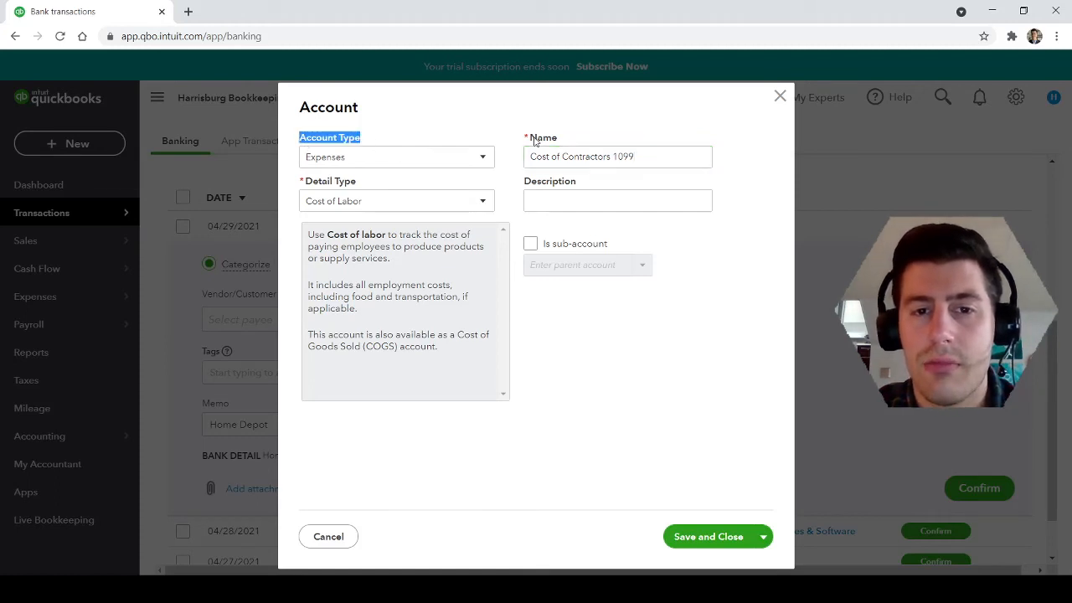
left_click_drag(559, 140, 530, 139)
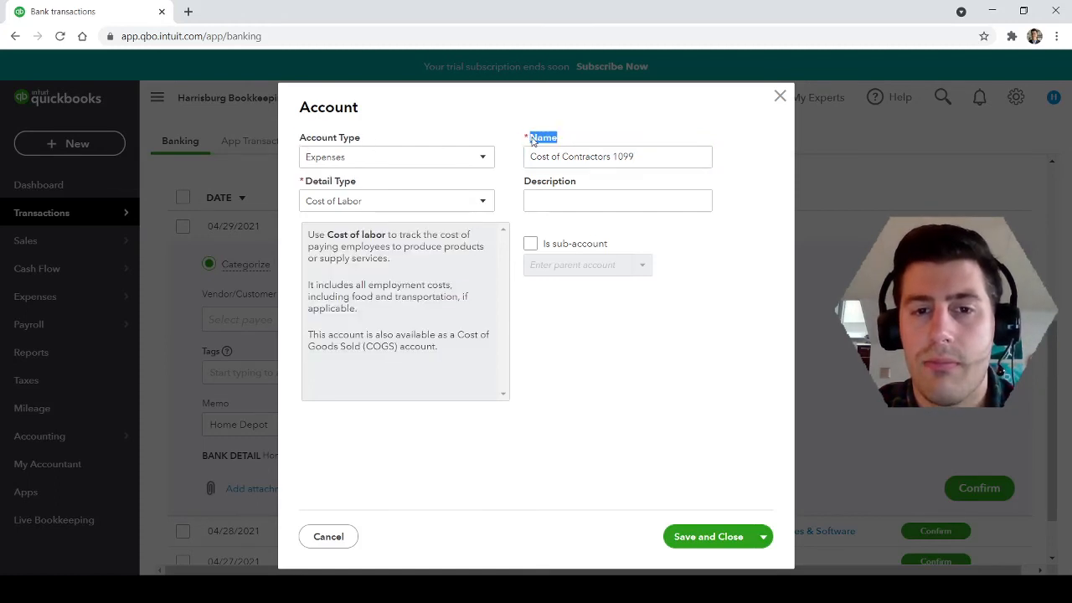
left_click(558, 140)
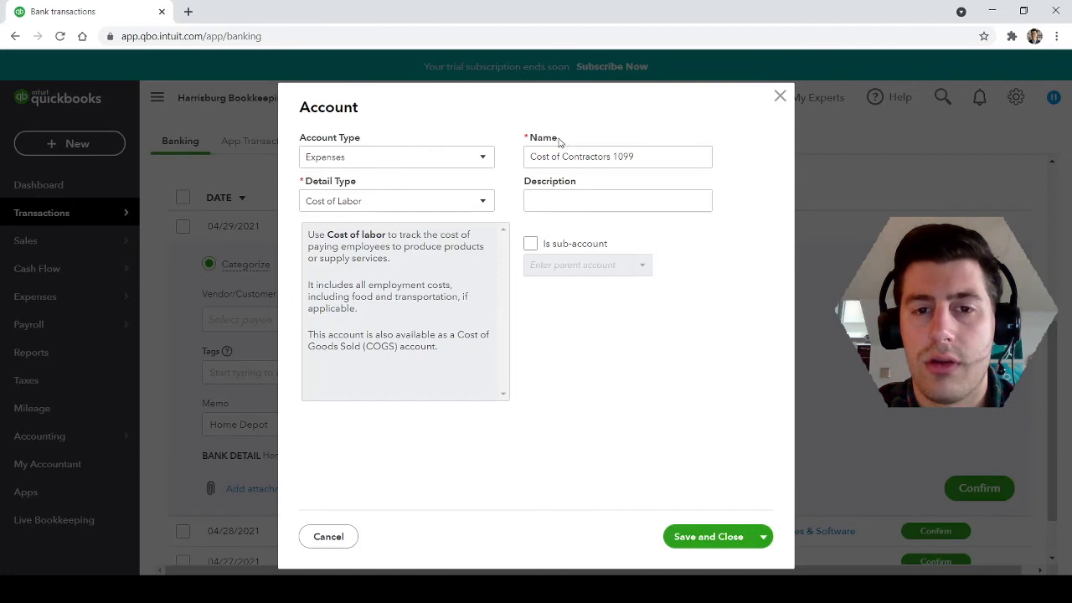
left_click(780, 99)
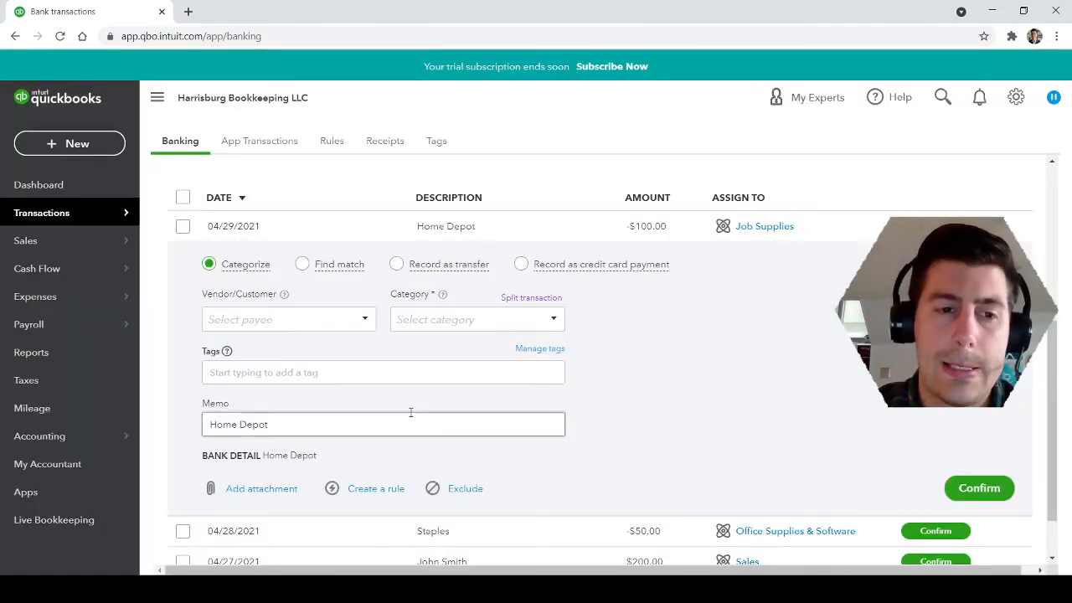
Set the Home Depot transaction's category to Job Supplies.
left_click(436, 320)
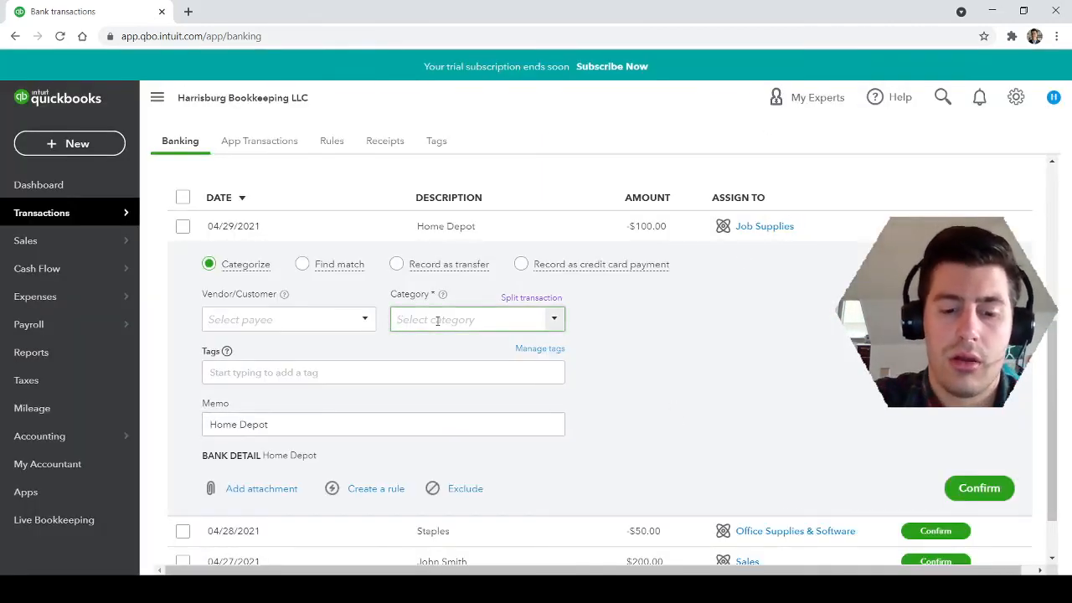
type("job")
left_click(726, 403)
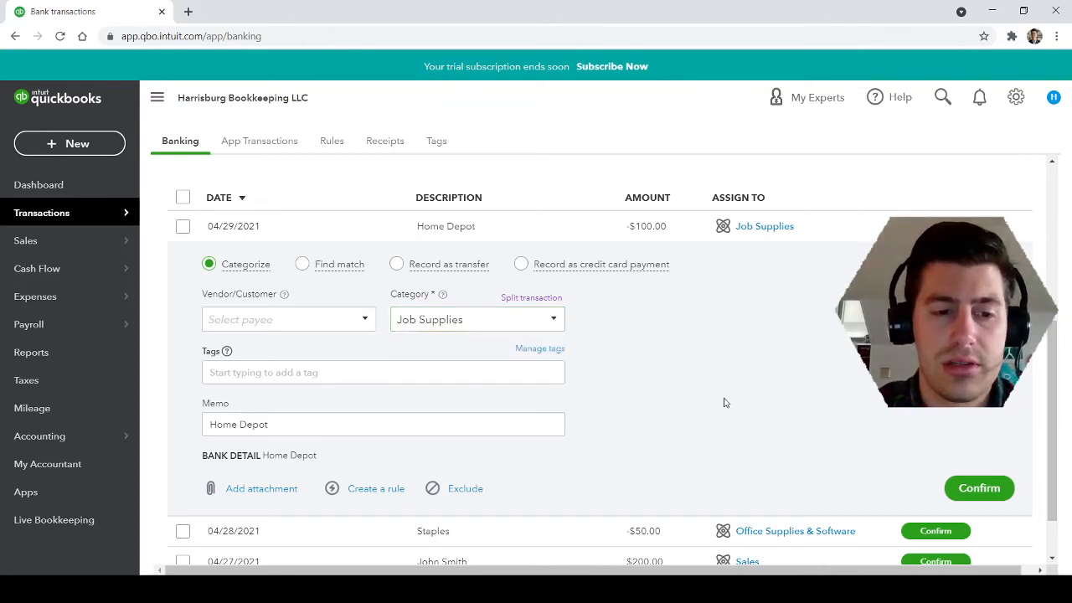
Extend the Home Depot memo with "Shovel for", the customer's full name and "Project".
left_click(354, 423)
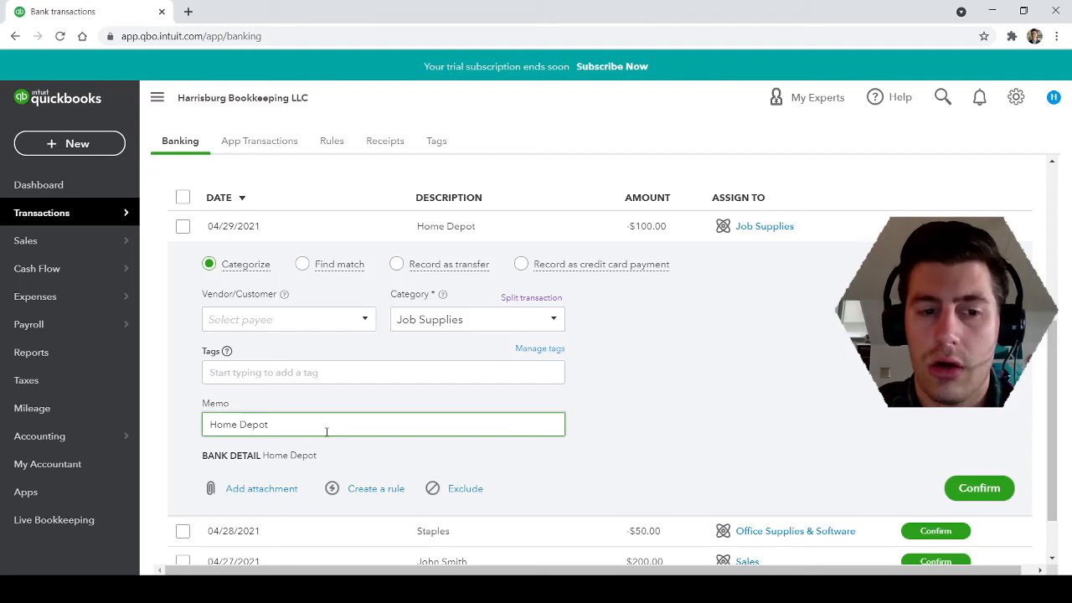
type("Shovel")
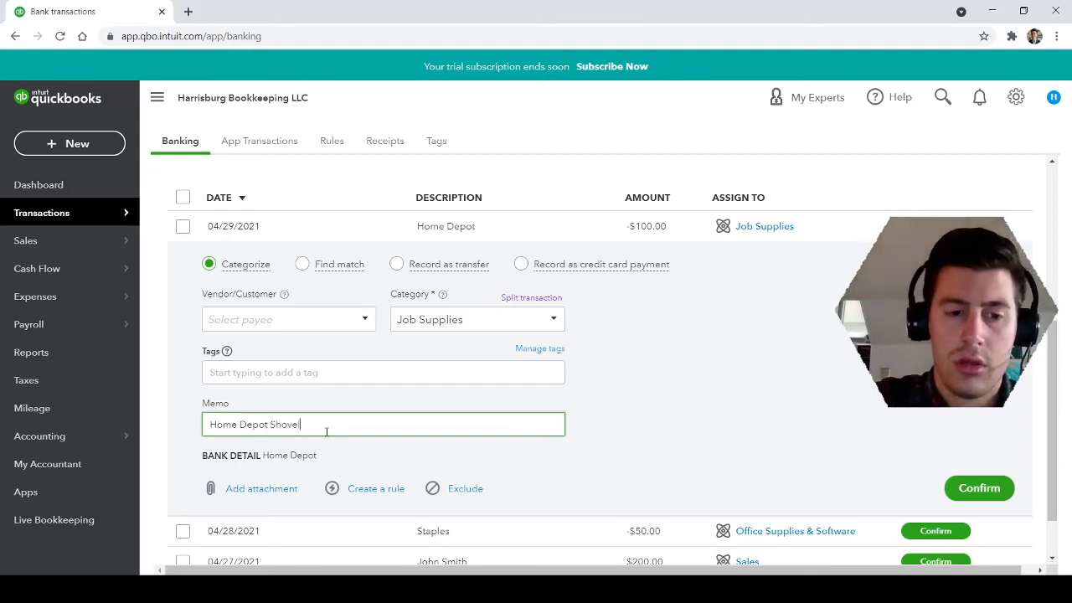
type(" for Jo")
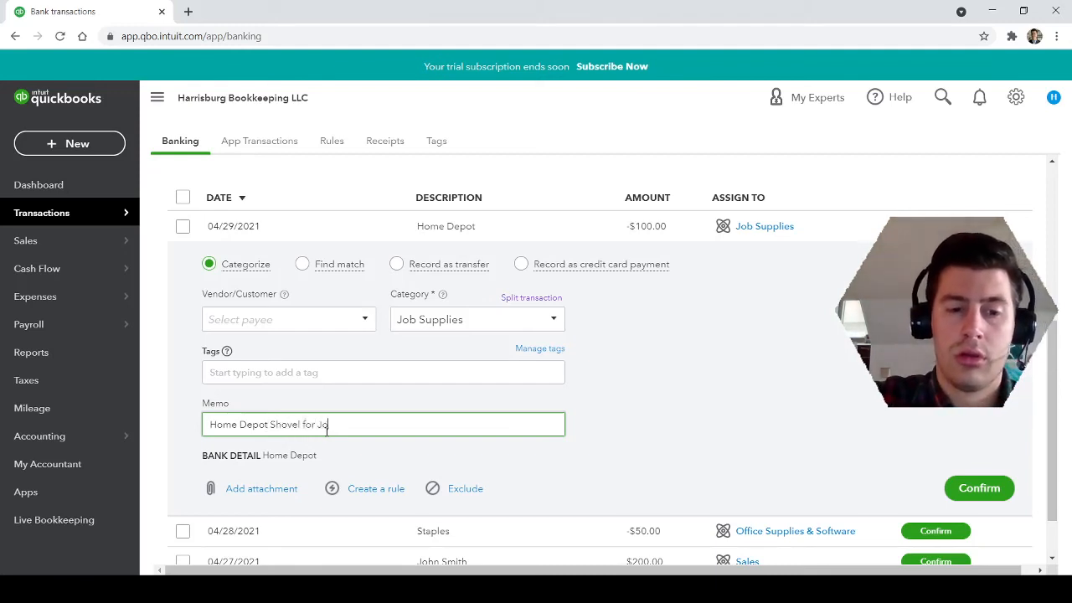
type("hn Smith Project")
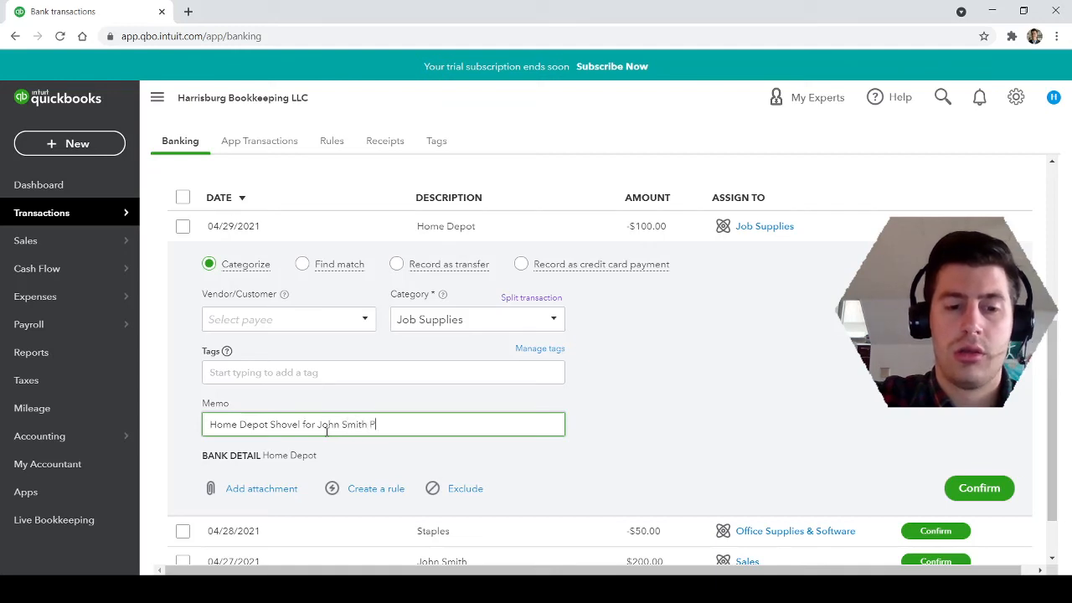
Finish the memo edit and confirm the Home Depot transaction under Job Supplies.
left_click(811, 447)
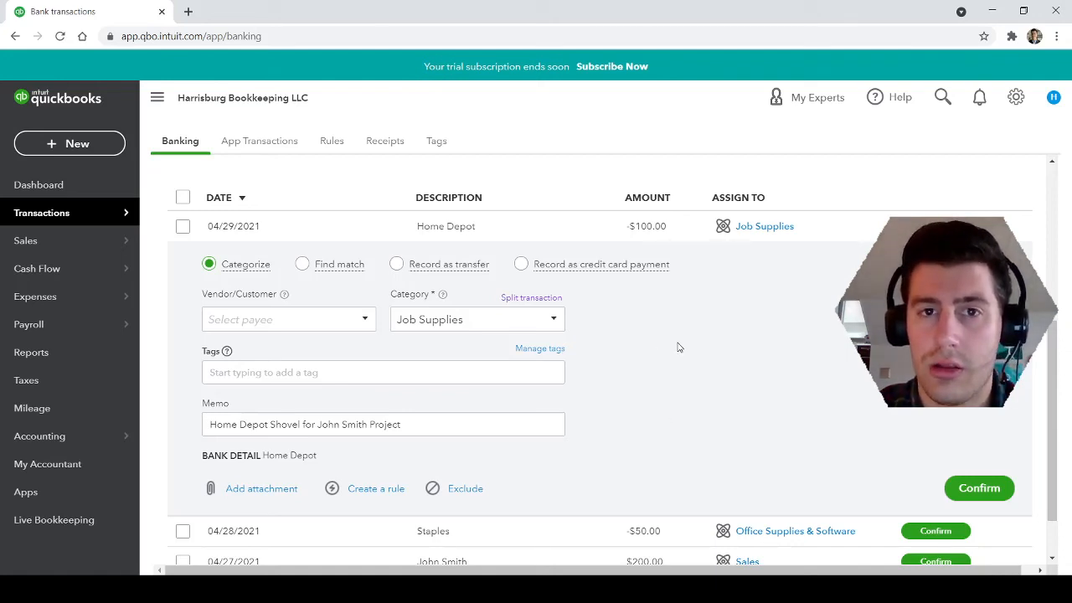
left_click(979, 488)
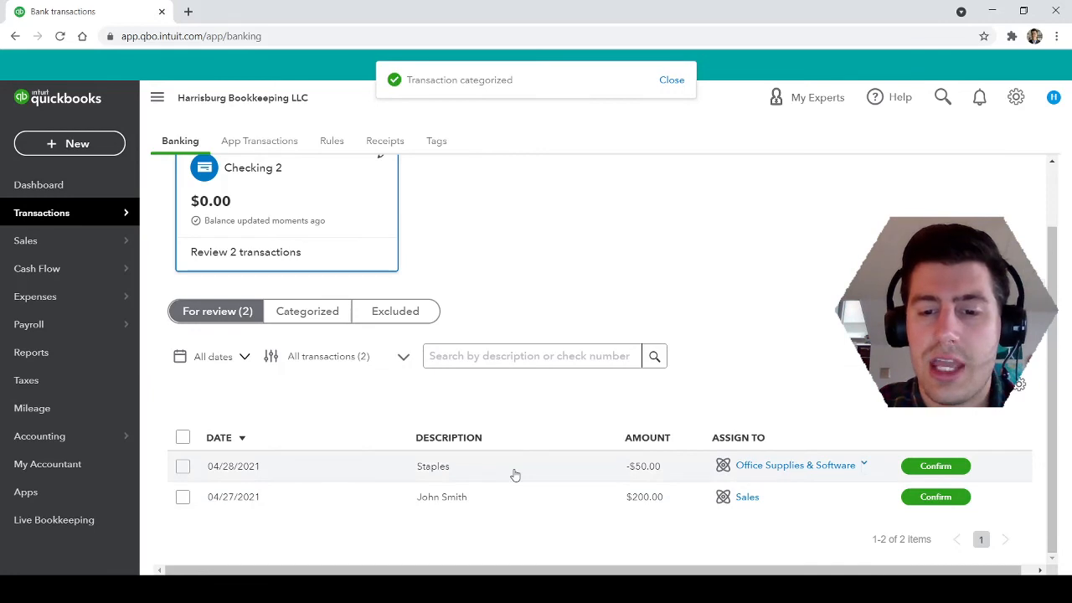
Review the Staples transaction's details, keep its category as Office Supplies & Software, and confirm it.
left_click(515, 474)
scroll(511, 472, "down", 3)
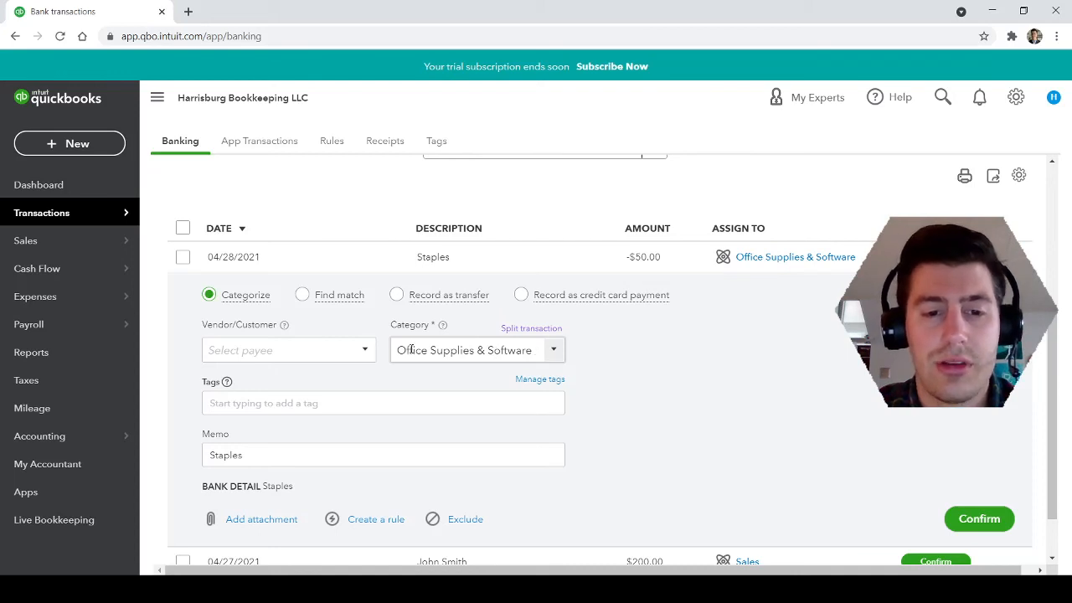
left_click(555, 355)
left_click(373, 437)
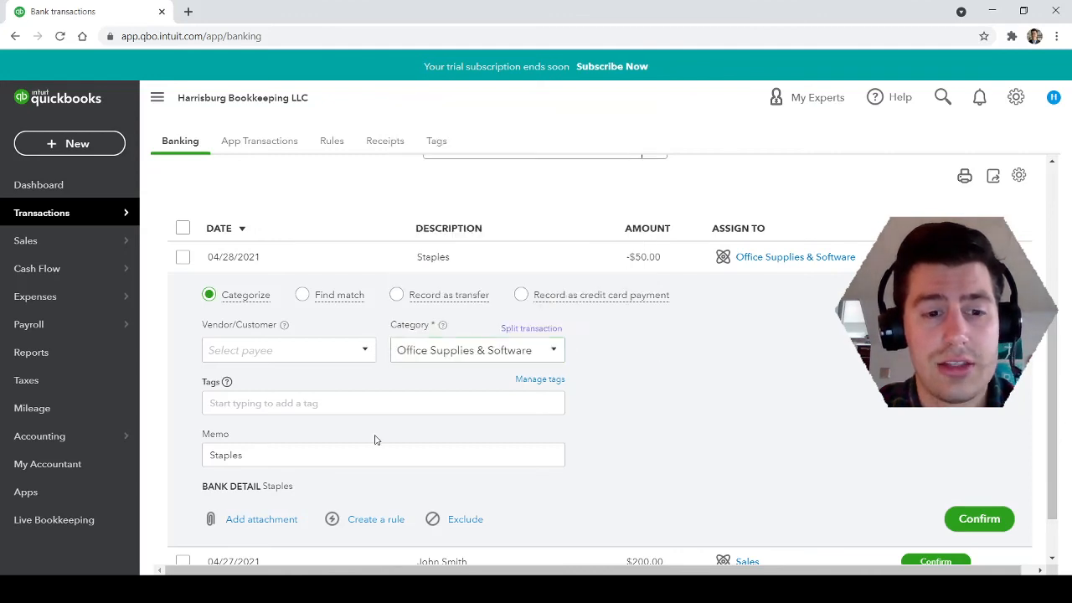
left_click(255, 456)
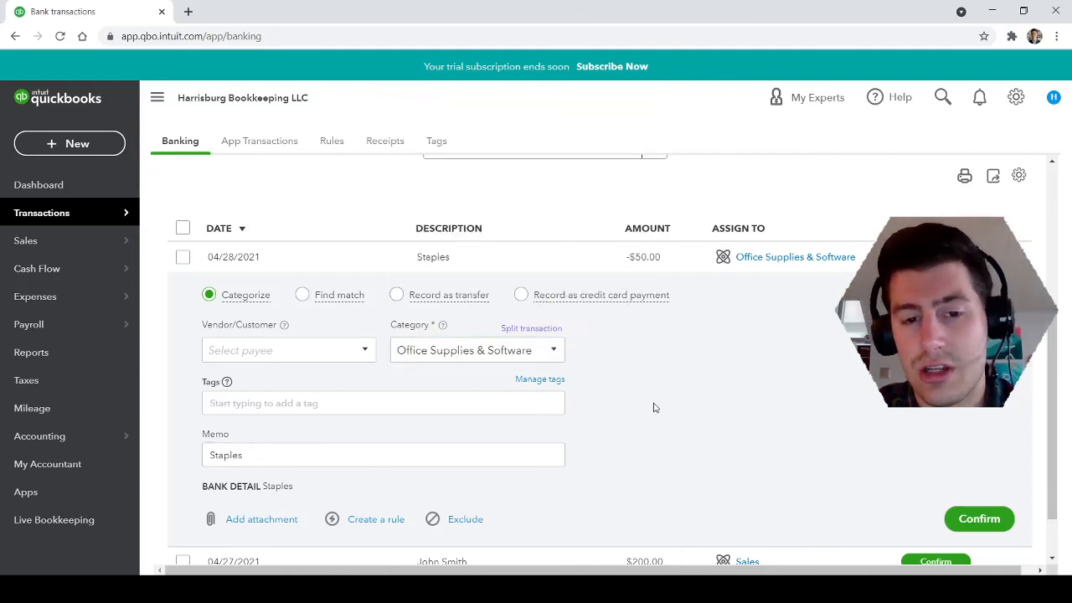
left_click(981, 519)
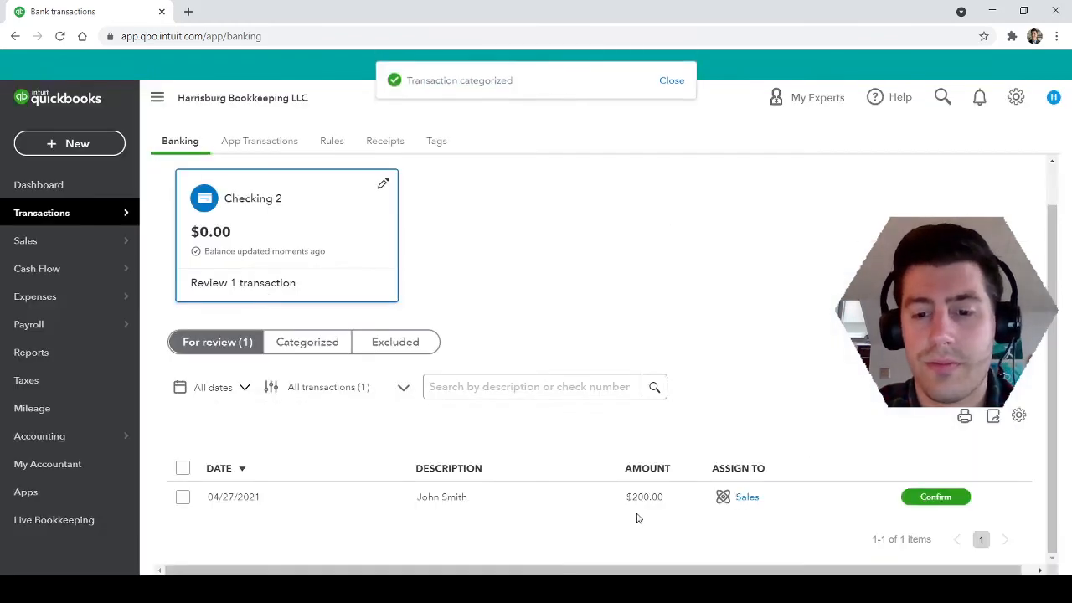
Review the 04/27/2021 customer deposit, keep its category as Sales, and confirm it.
left_click(609, 496)
scroll(605, 500, "down", 3)
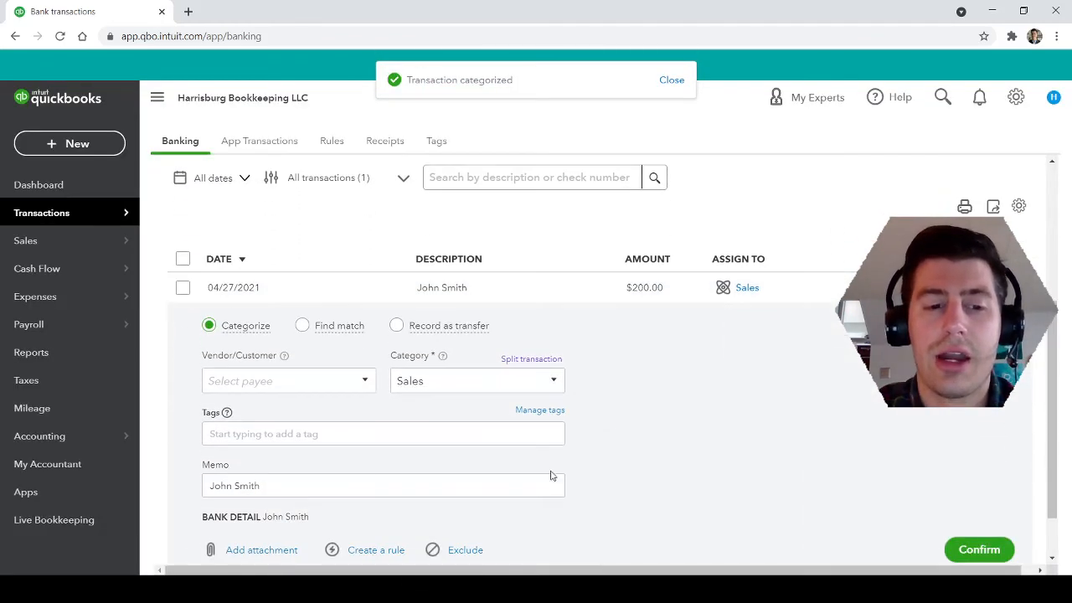
left_click(556, 315)
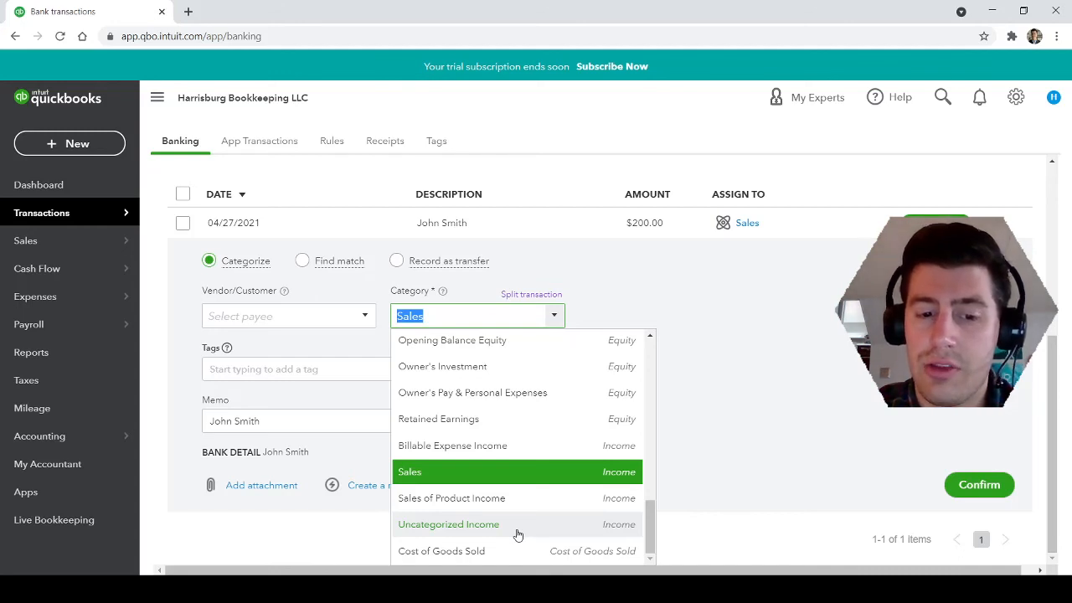
left_click(450, 472)
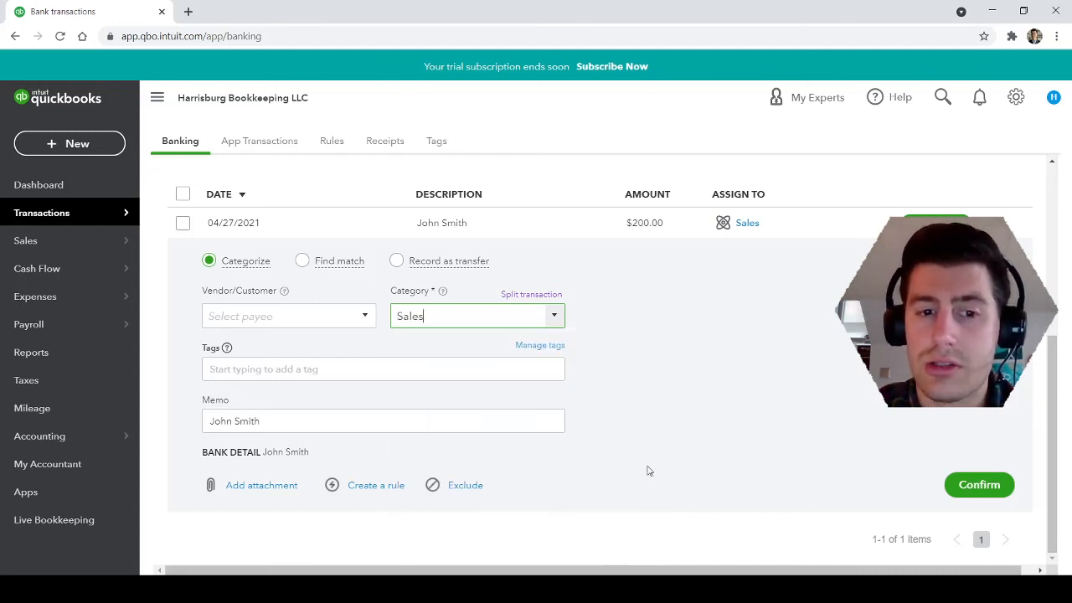
left_click(989, 494)
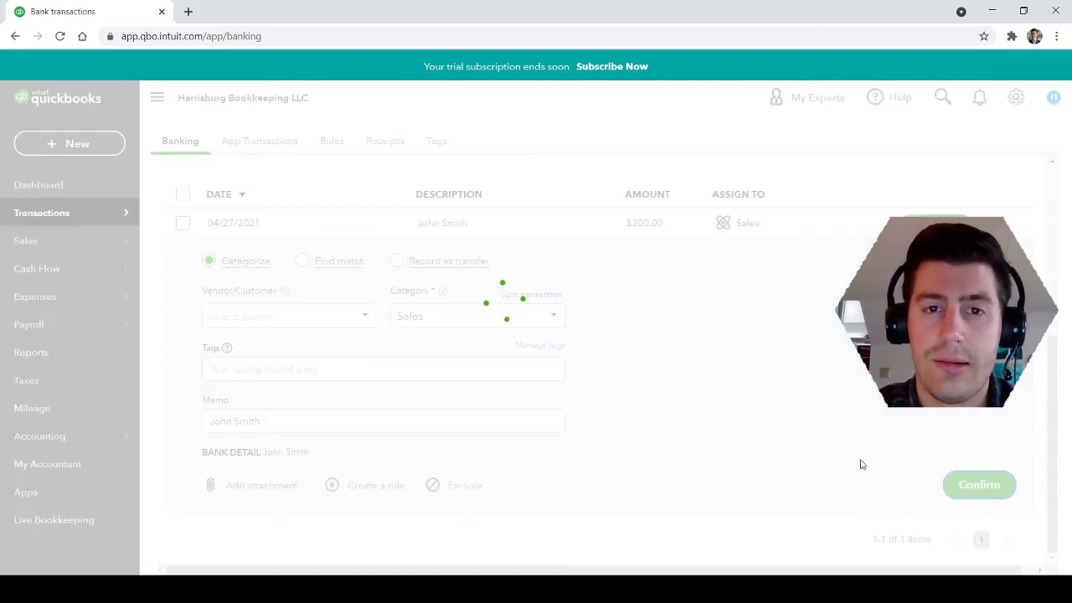
Show the categorized transactions of the Checking 2 account and check what each one was assigned to.
scroll(467, 427, "up", 1)
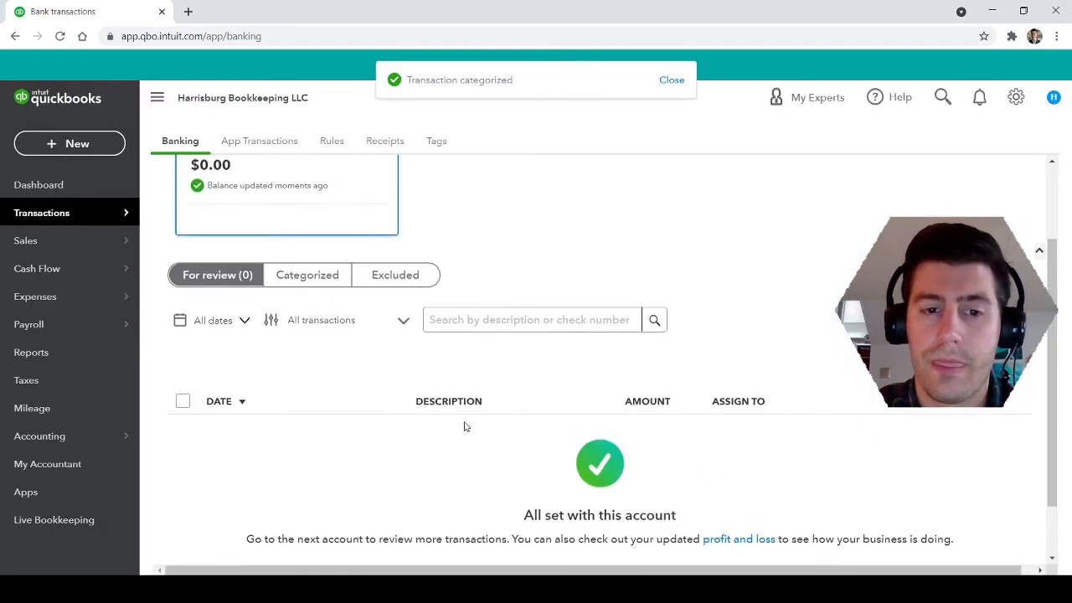
scroll(467, 427, "up", 1)
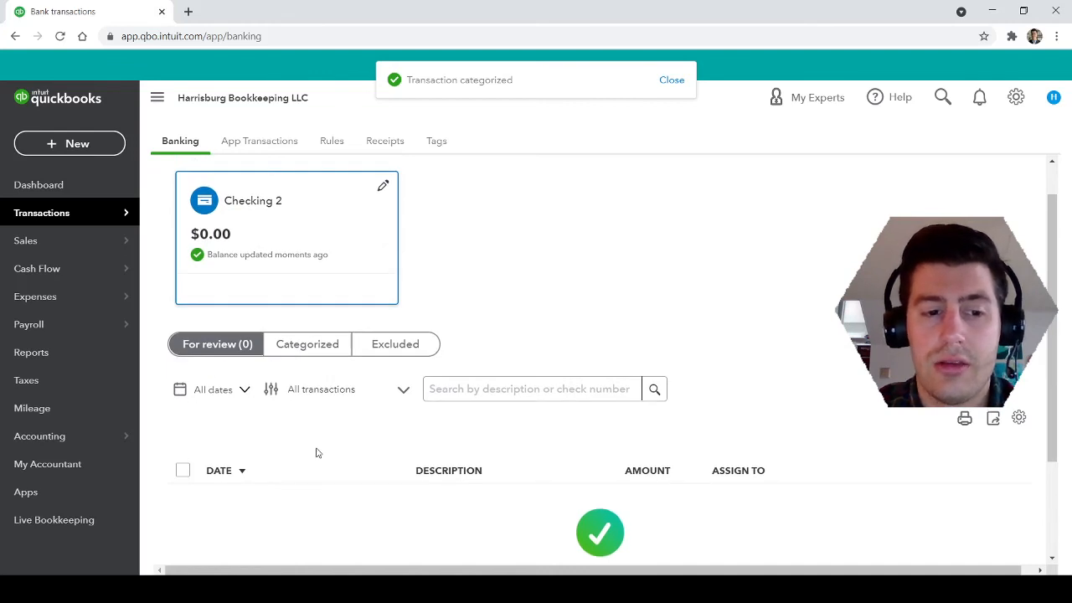
left_click(279, 352)
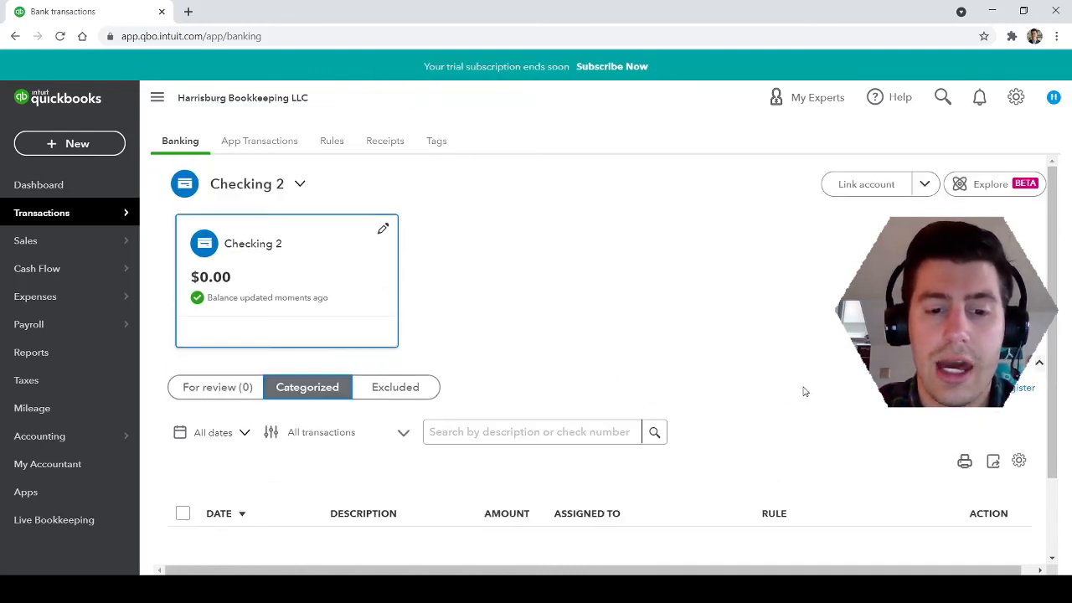
scroll(804, 390, "down", 1)
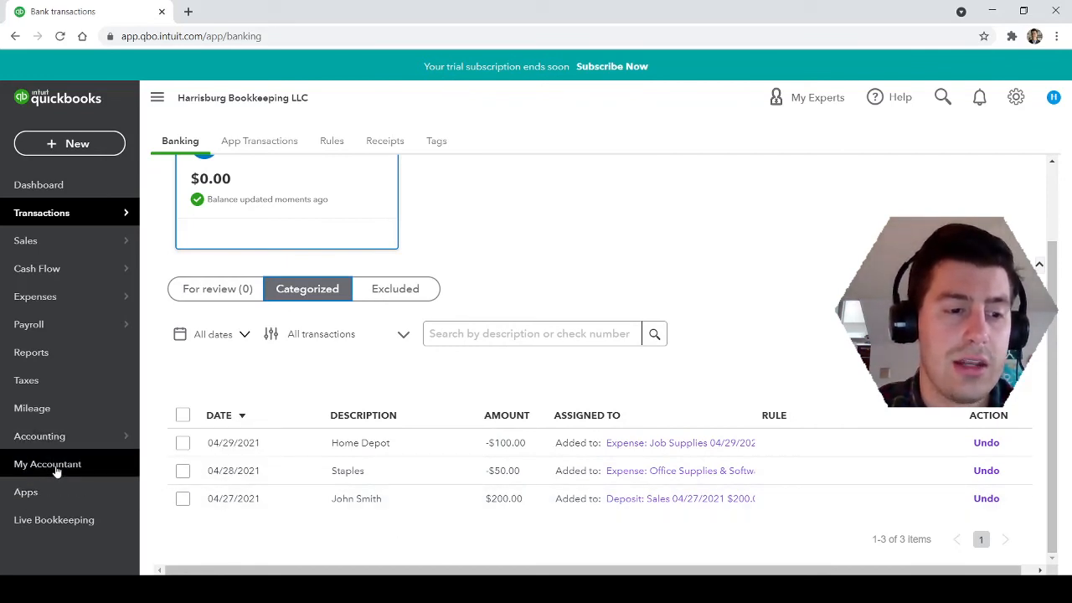
Open the Checking 2 bank register from the chart of accounts and dismiss the Register basics tip.
mouse_move(67, 436)
left_click(188, 442)
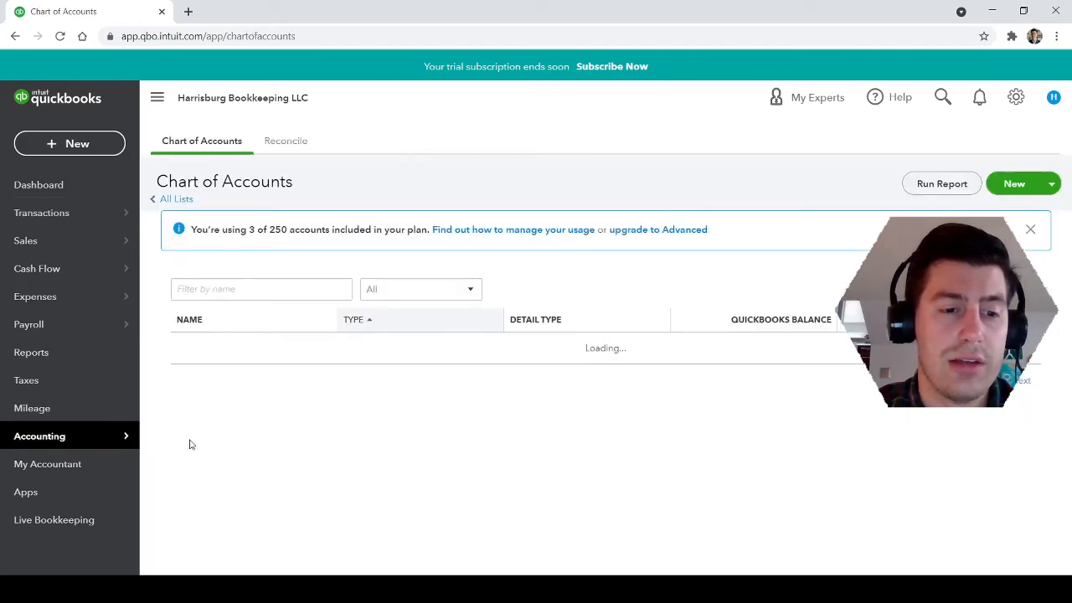
scroll(710, 444, "down", 1)
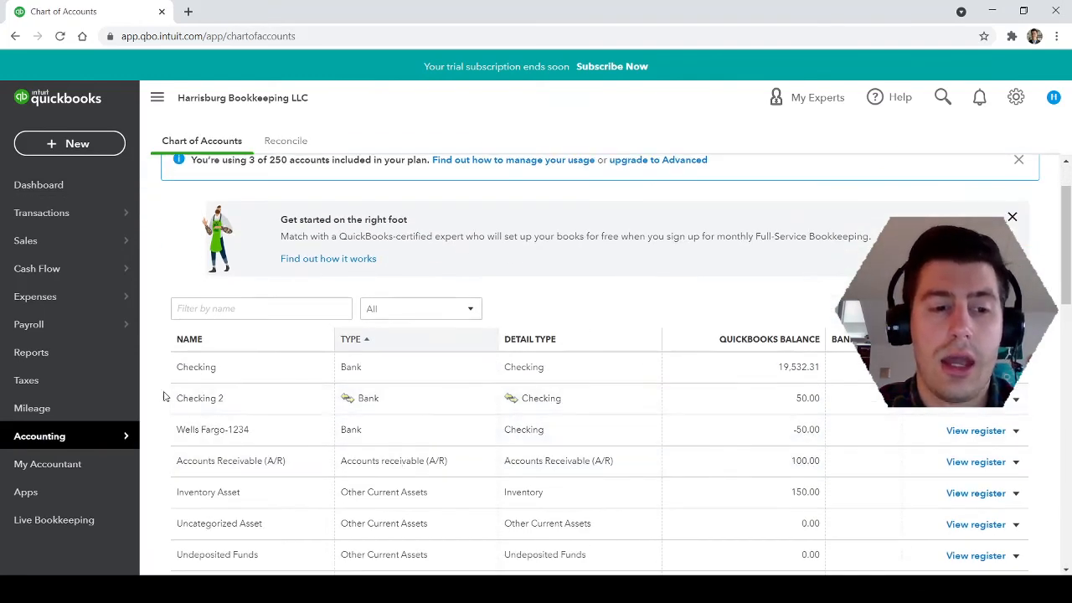
left_click(970, 407)
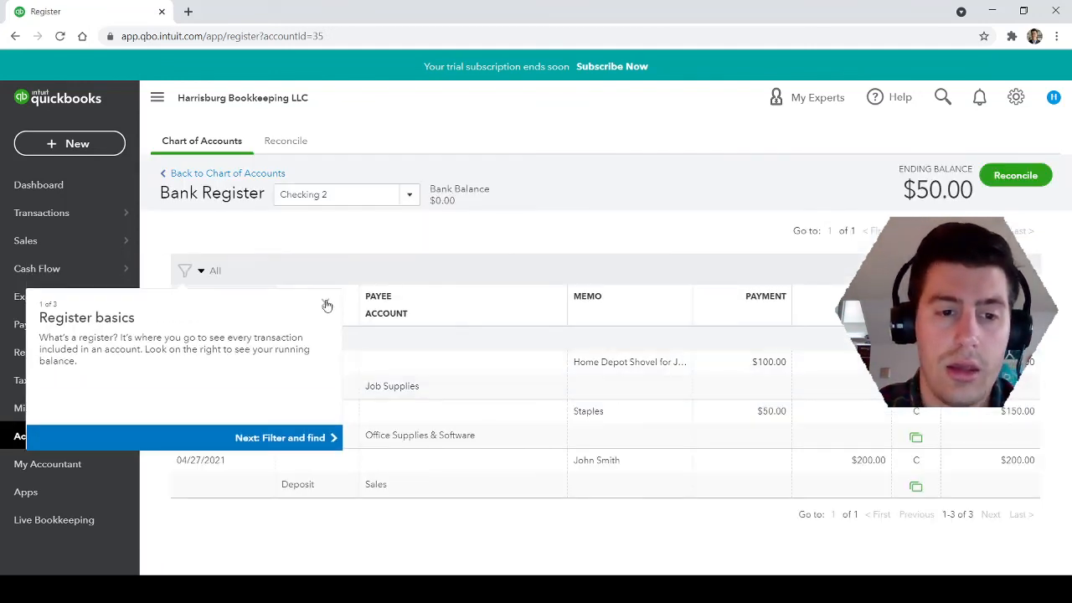
left_click(328, 305)
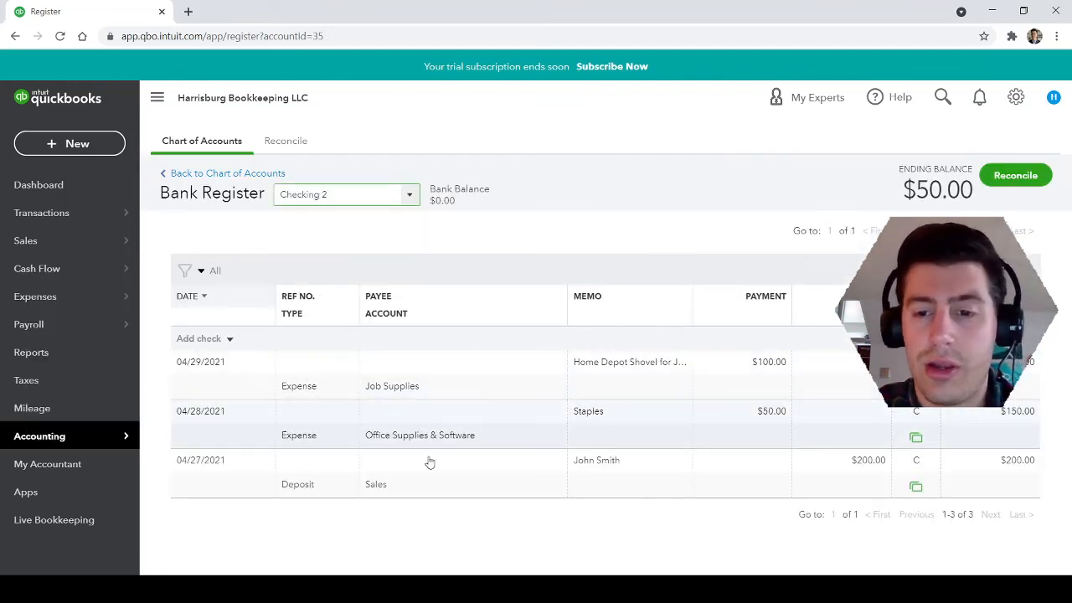
Return to the chart of accounts, look through the income and expense accounts, and run the report for the Sales account.
left_click(216, 174)
scroll(653, 412, "down", 1)
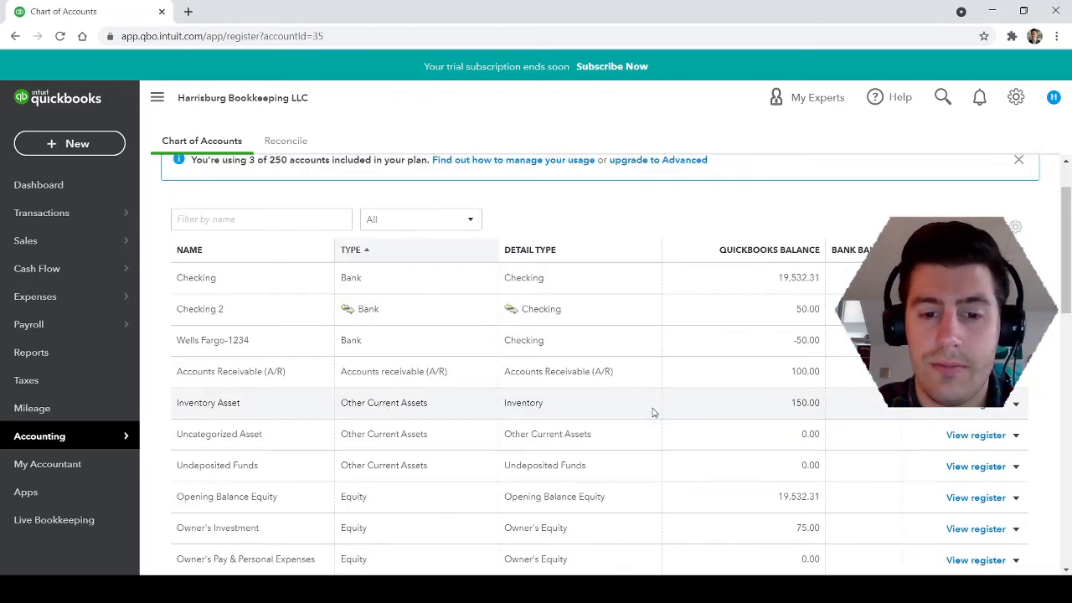
scroll(653, 412, "down", 6)
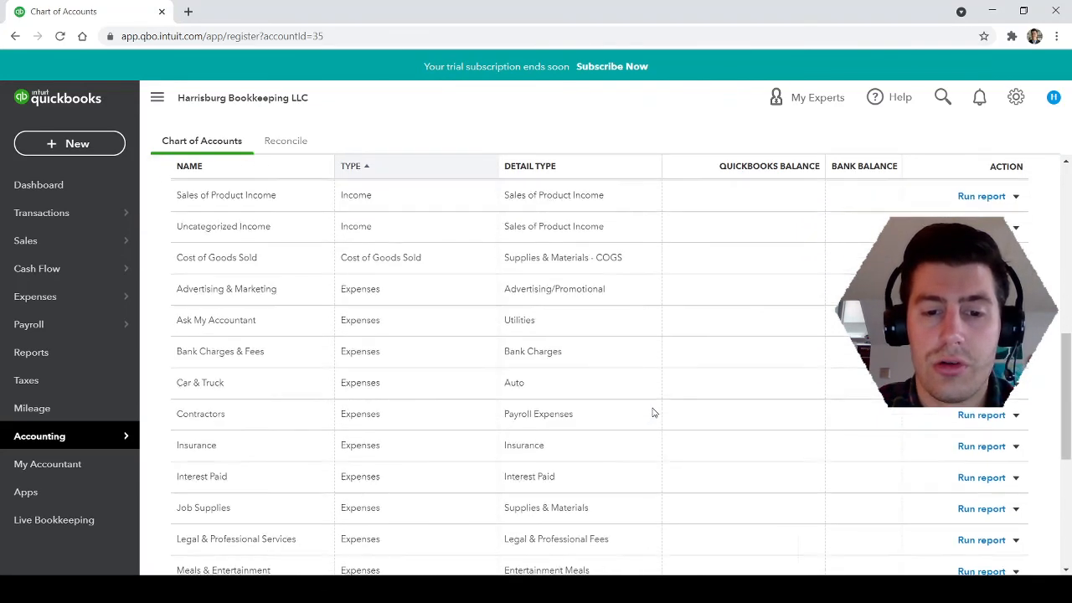
scroll(654, 411, "down", 2)
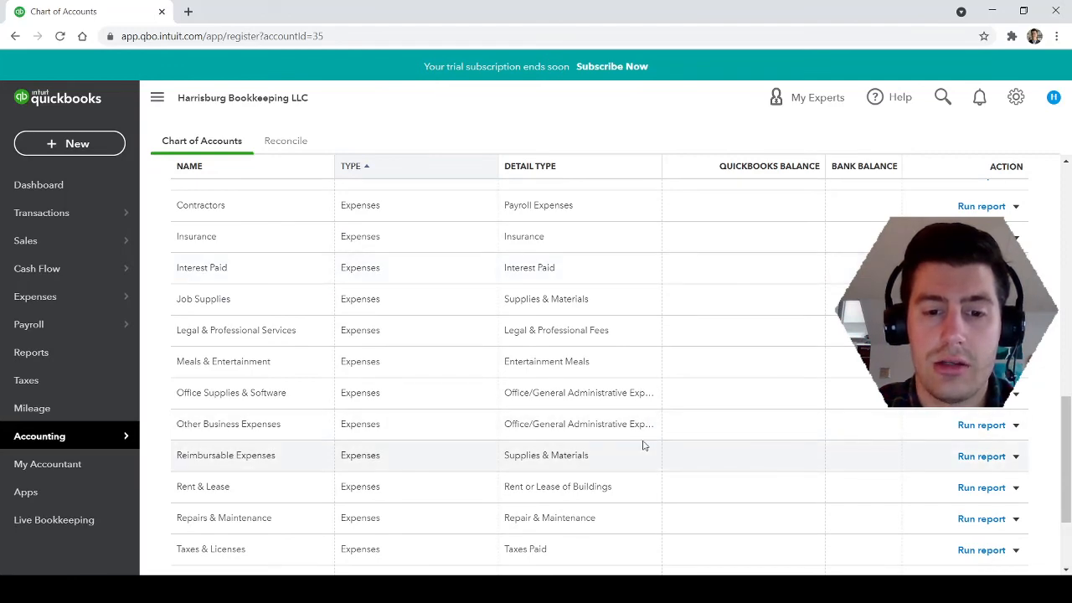
scroll(643, 444, "down", 2)
scroll(643, 452, "up", 3)
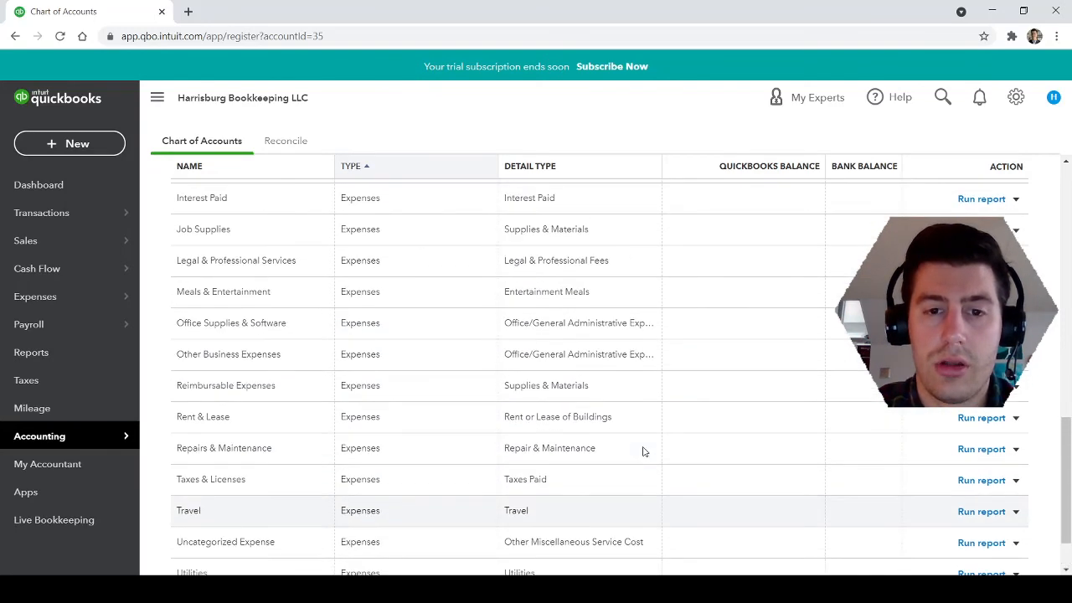
scroll(642, 450, "up", 2)
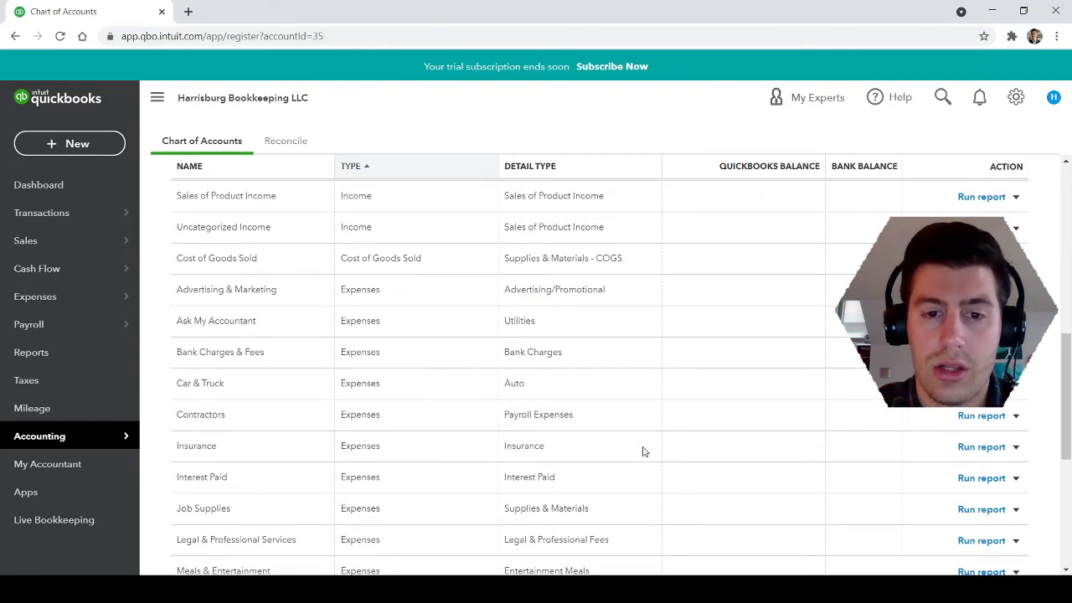
scroll(629, 445, "up", 1)
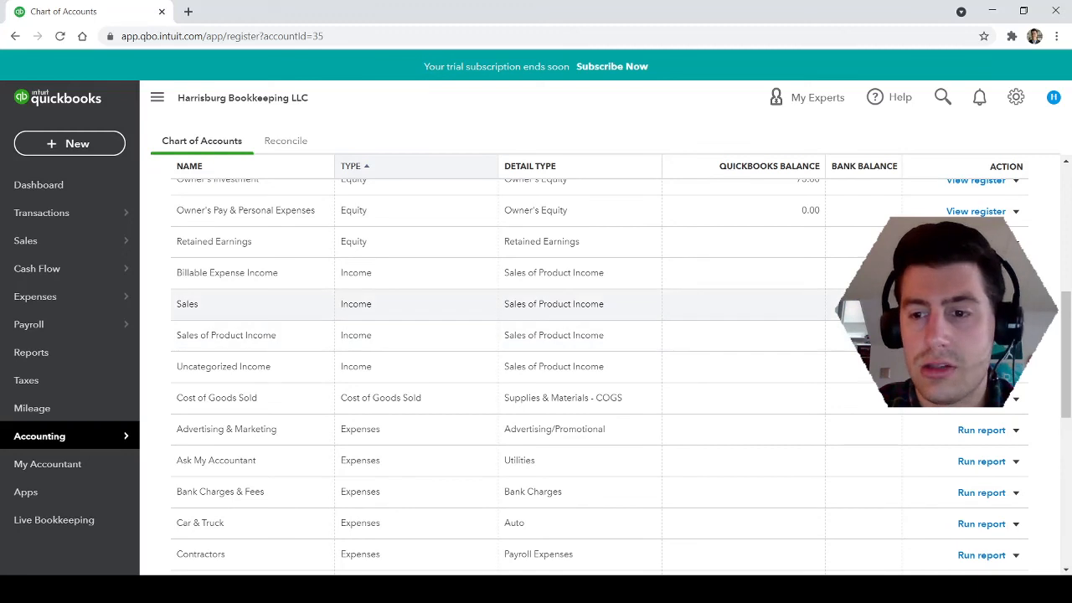
left_click(981, 305)
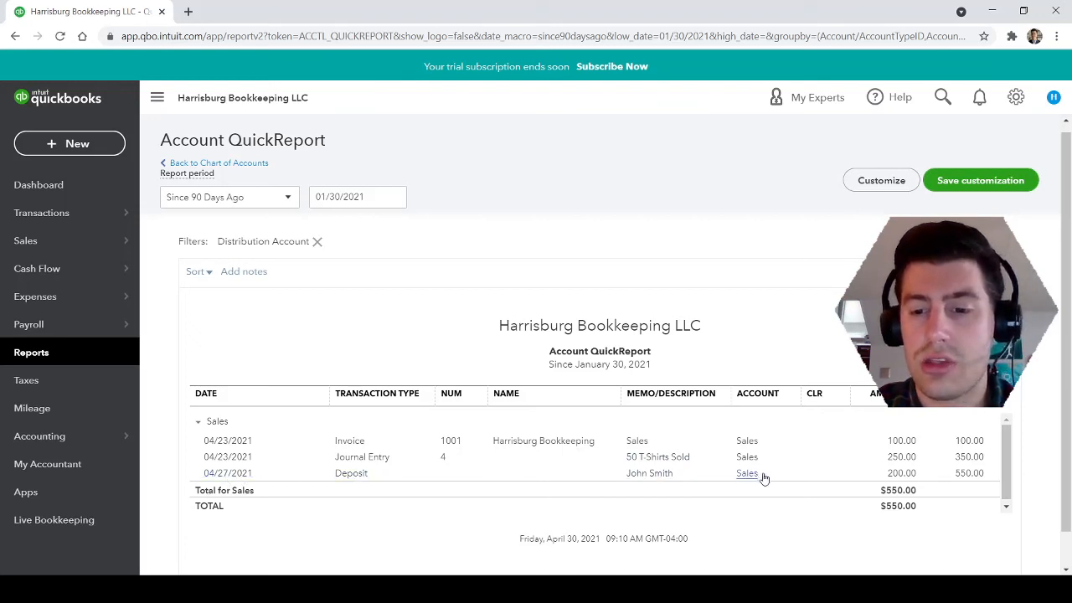
Go back to the chart of accounts and run the report for the Office Supplies & Software account.
left_click(234, 163)
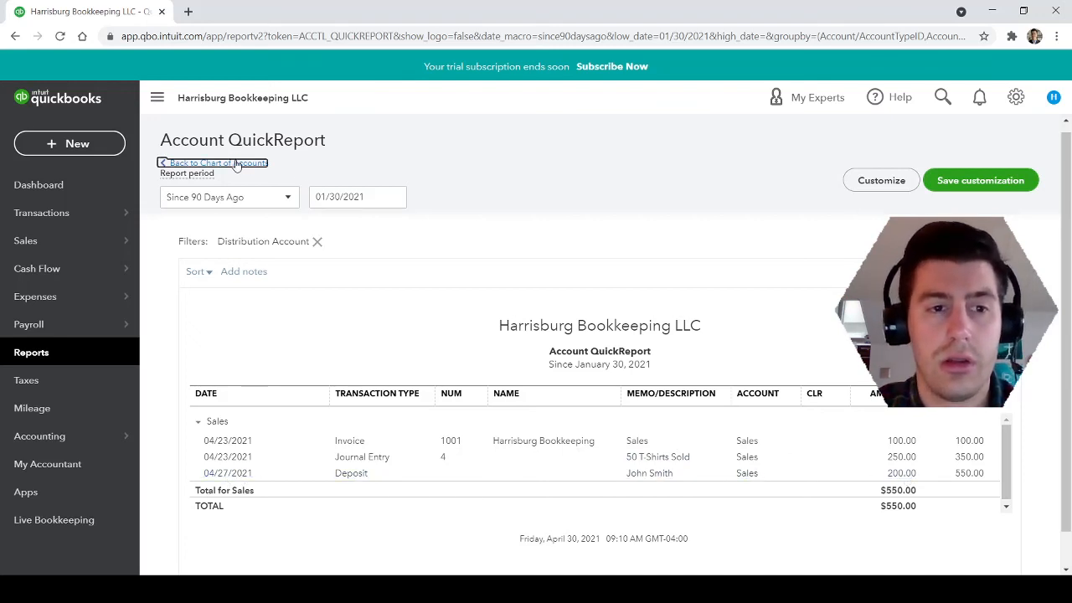
scroll(634, 356, "down", 10)
scroll(634, 356, "down", 3)
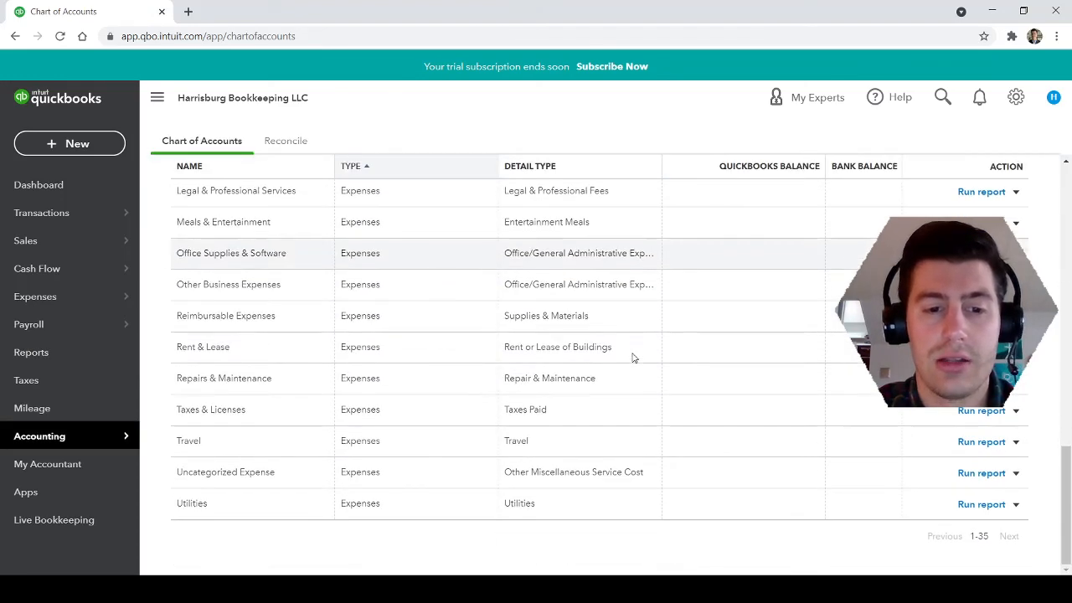
scroll(293, 398, "up", 1)
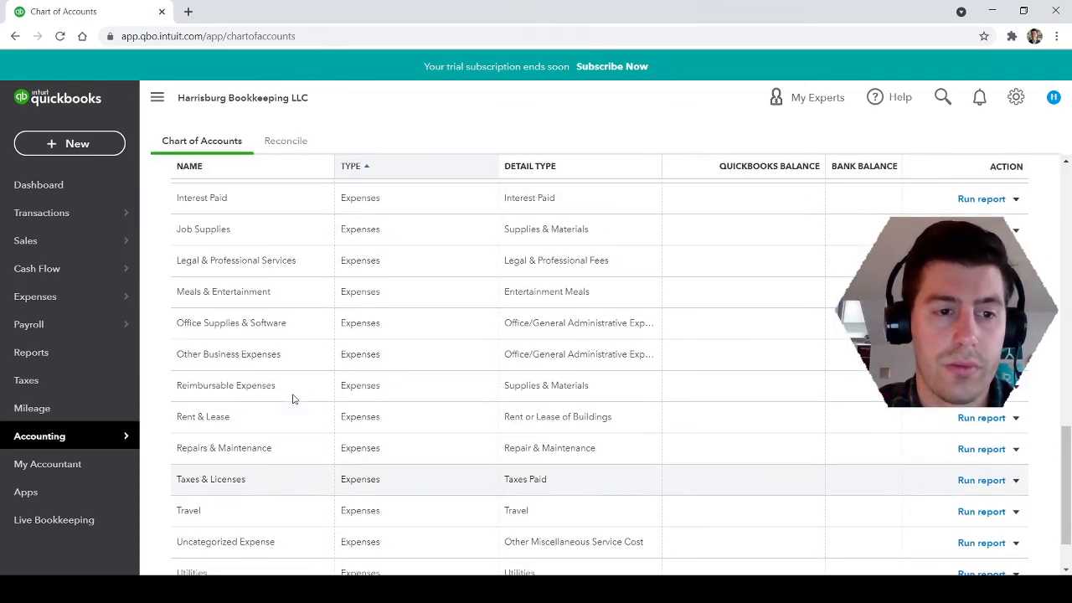
left_click(980, 323)
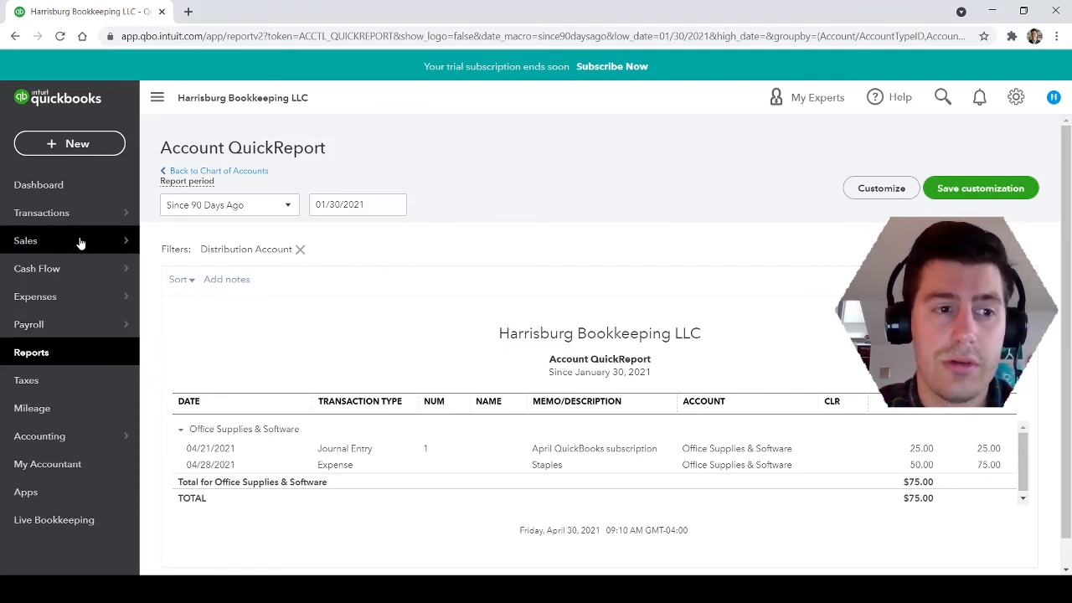
Return to the Checking 2 bank transactions, dismiss the Live Bookkeepers promotion, and collapse the account cards.
mouse_move(102, 221)
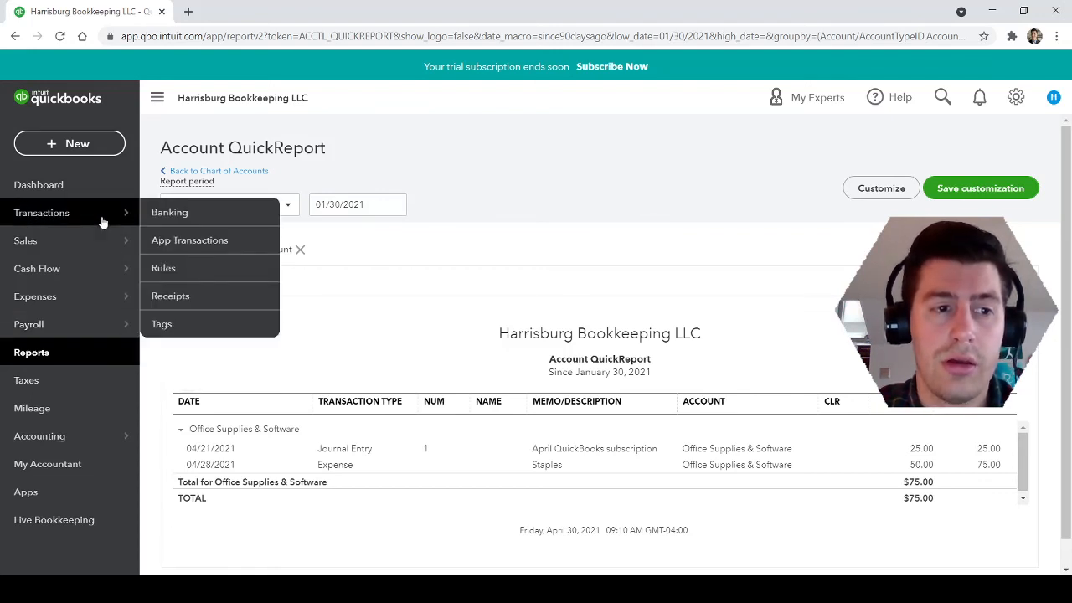
left_click(159, 216)
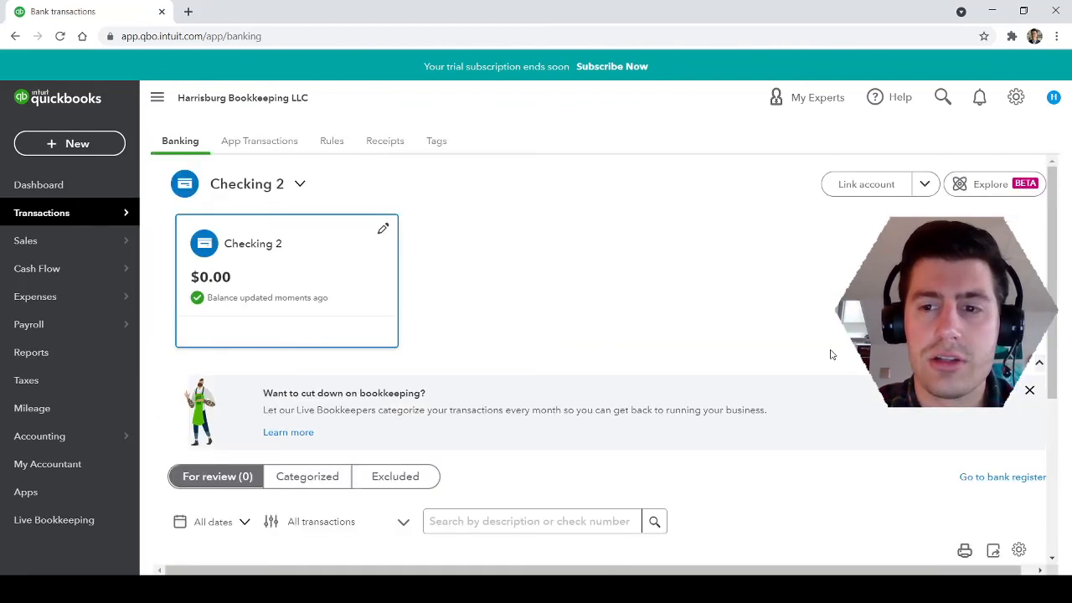
left_click(1030, 393)
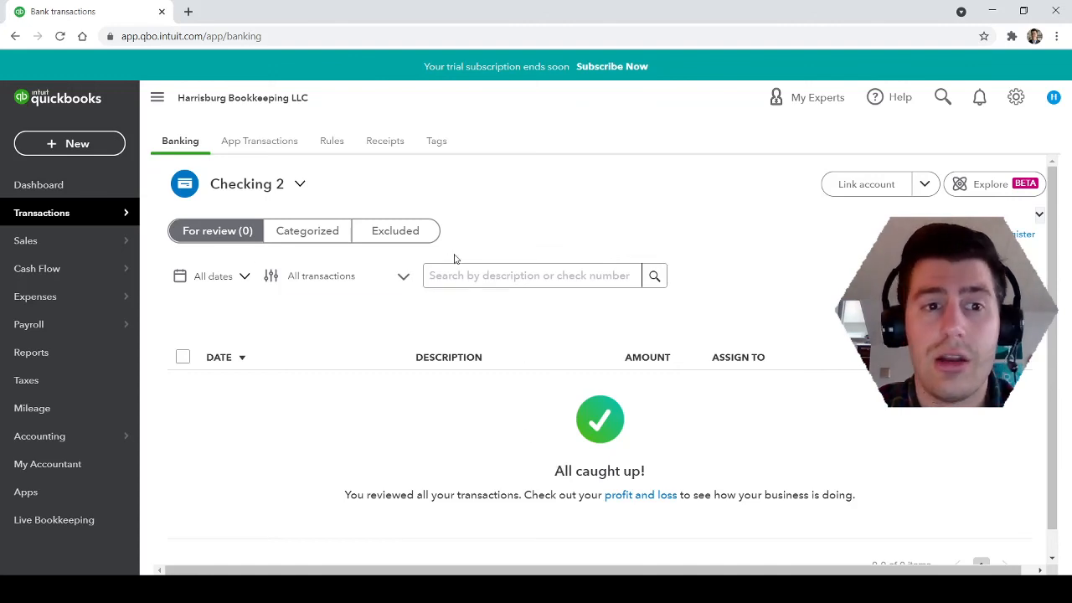
left_click_drag(461, 240, 123, 148)
left_click(501, 201)
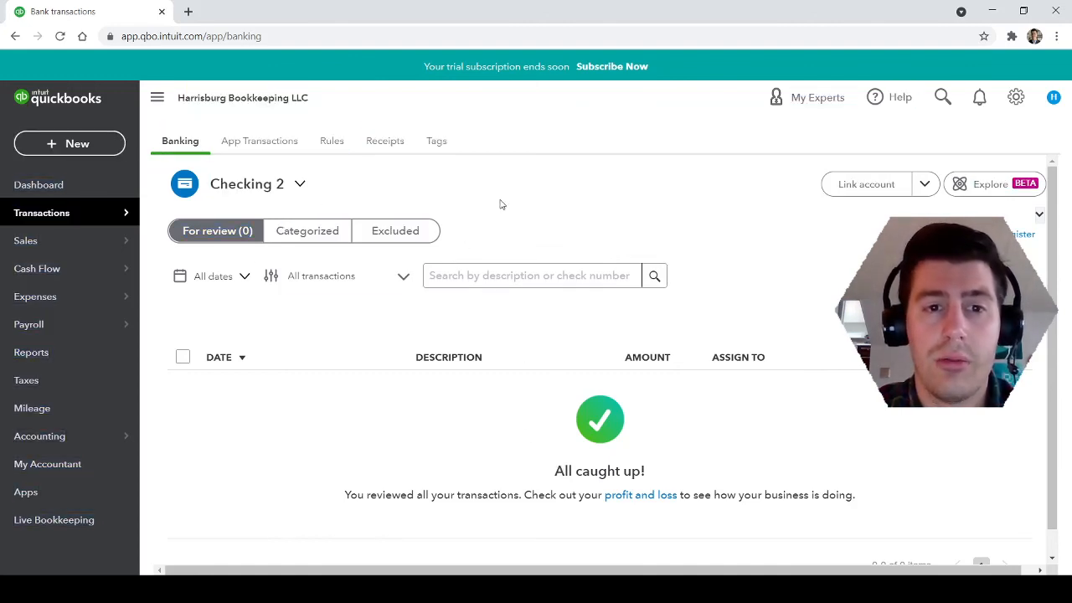